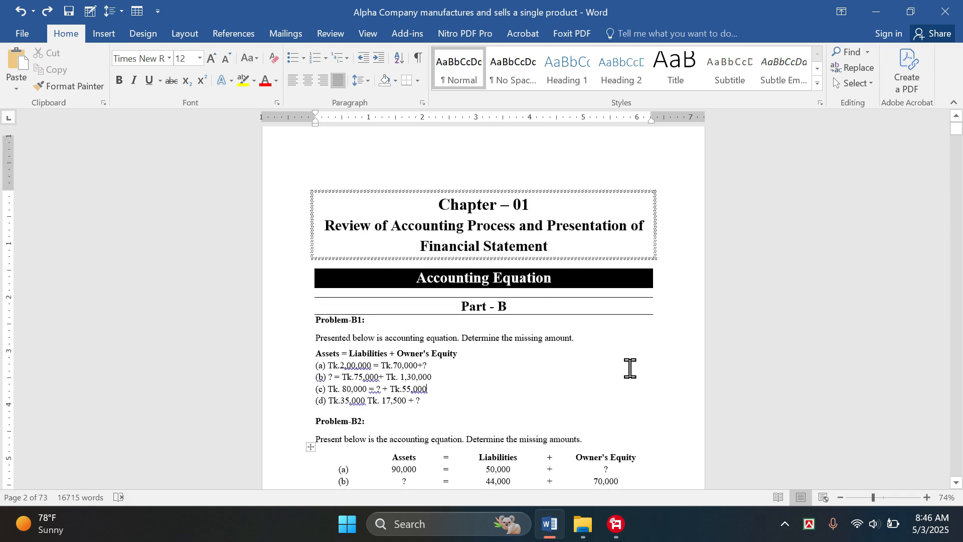
Set the document's paper size to Letter 8.5 x 11 in and review how the pages reflow.
scroll(629, 369, down, 2)
scroll(627, 365, up, 2)
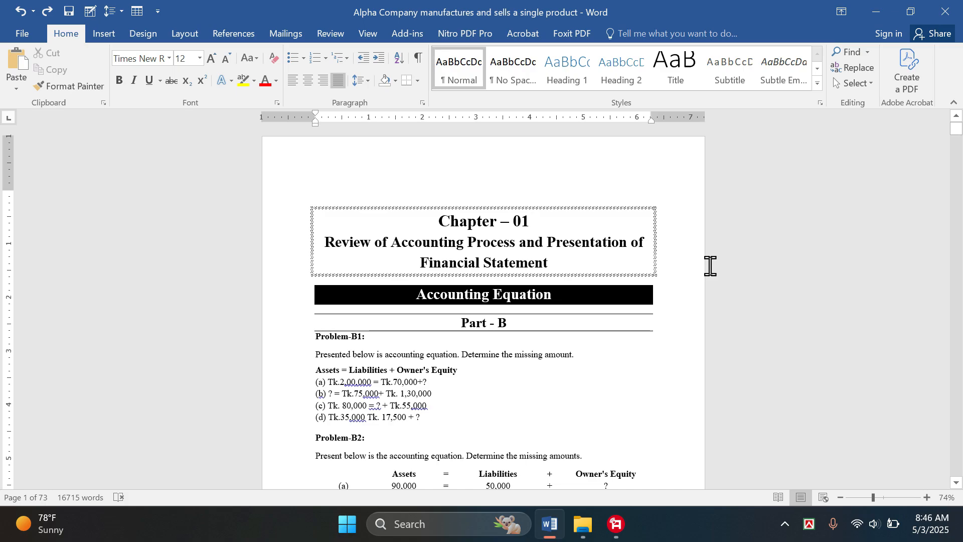
click(196, 34)
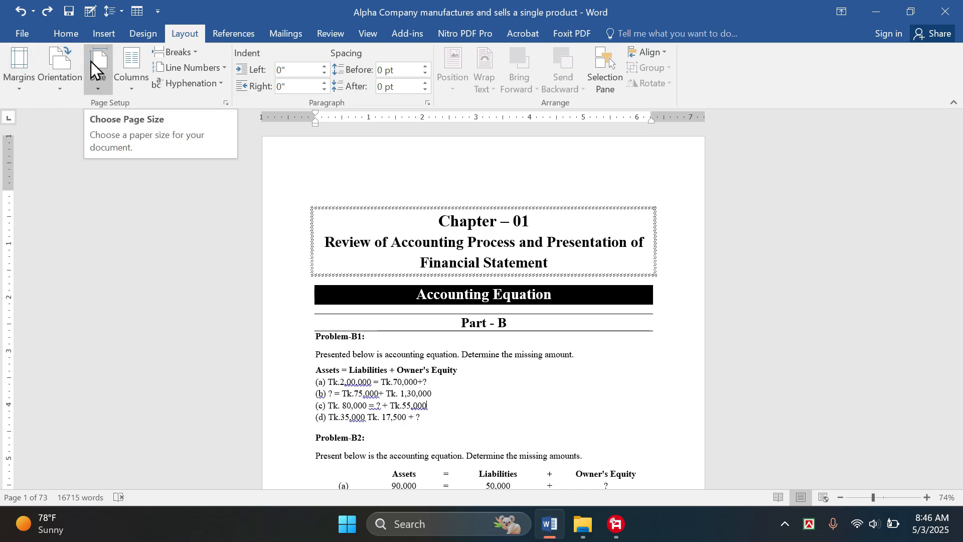
click(102, 83)
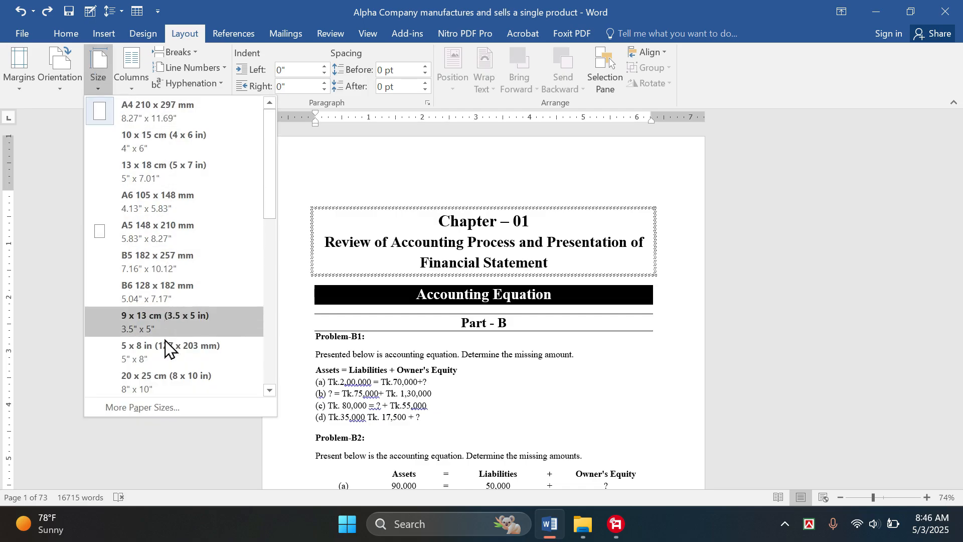
scroll(168, 312, down, 3)
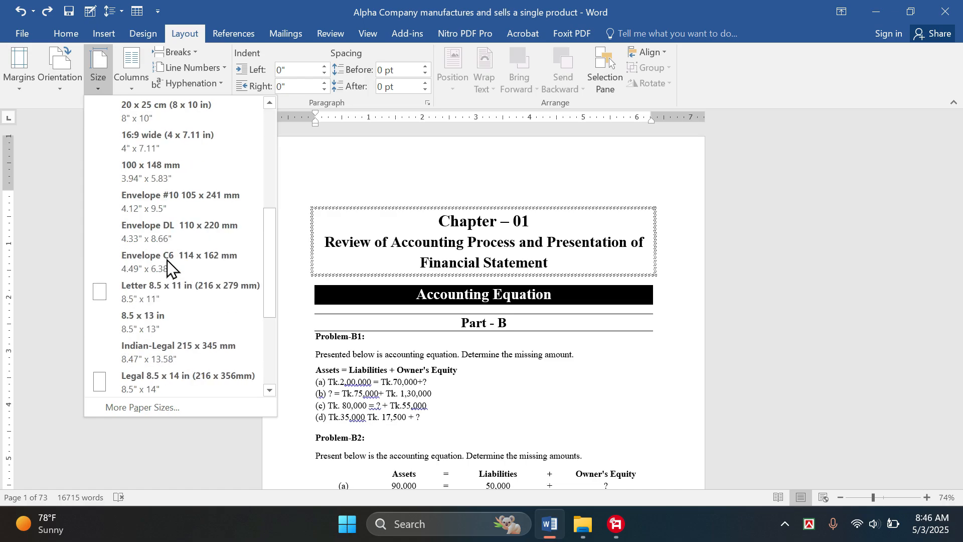
click(145, 301)
scroll(627, 307, down, 8)
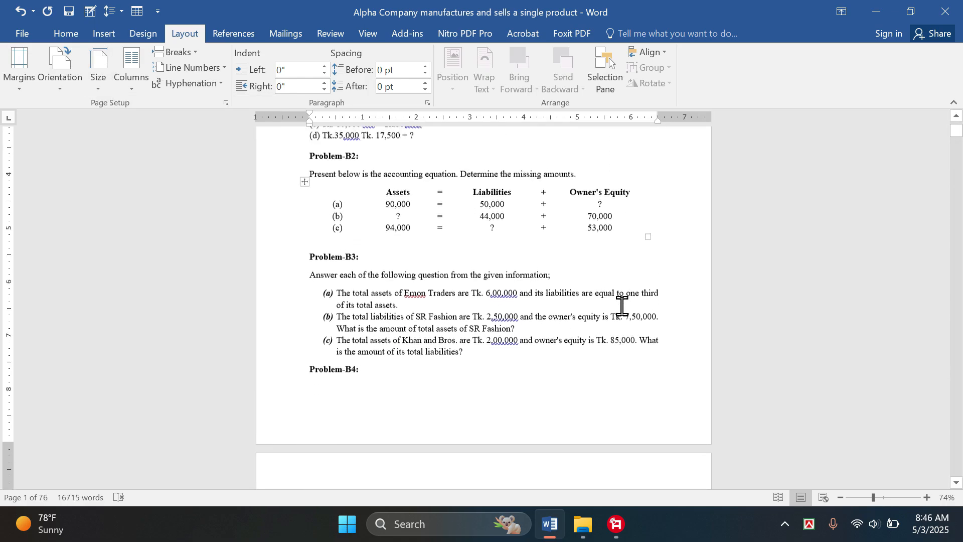
scroll(622, 305, up, 8)
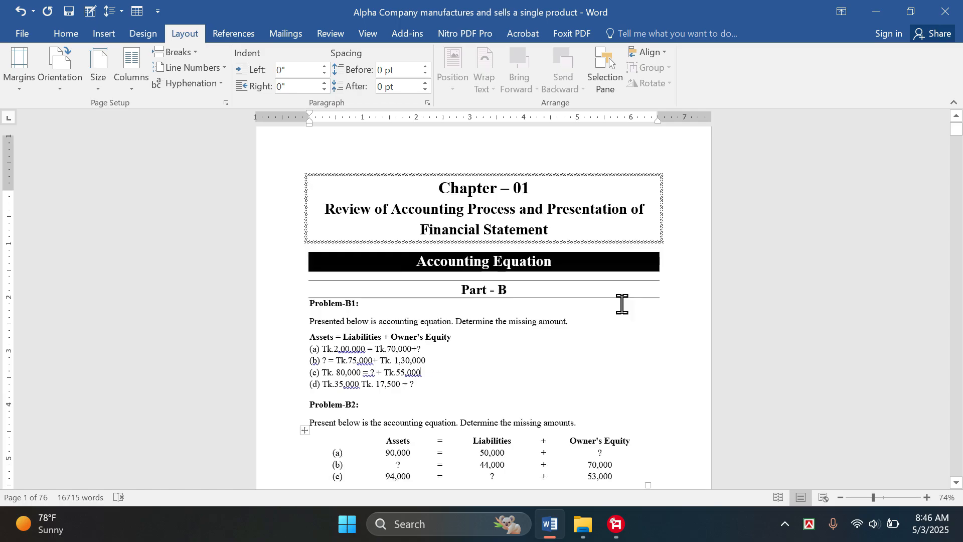
Set the paper size to A4 210 x 297 mm and review the first pages.
click(98, 83)
scroll(166, 298, up, 2)
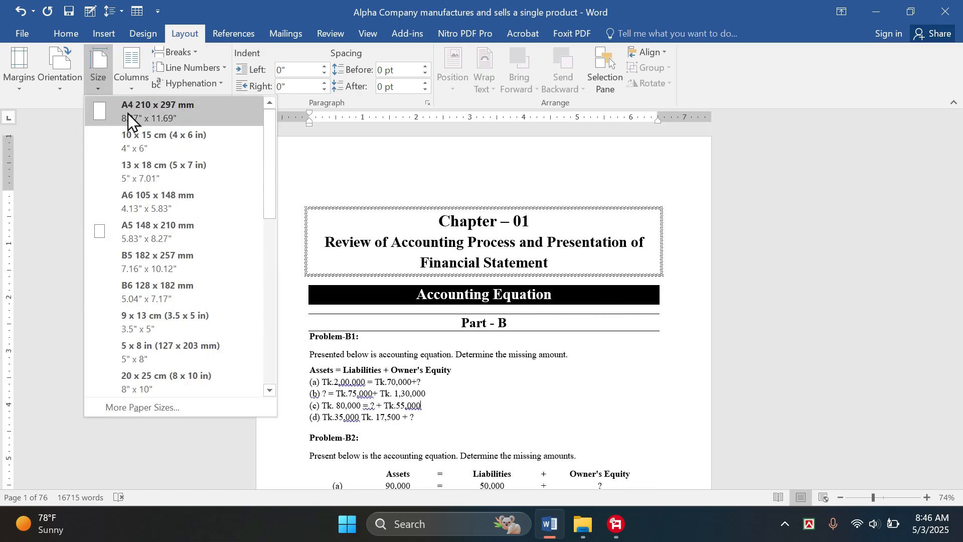
click(201, 112)
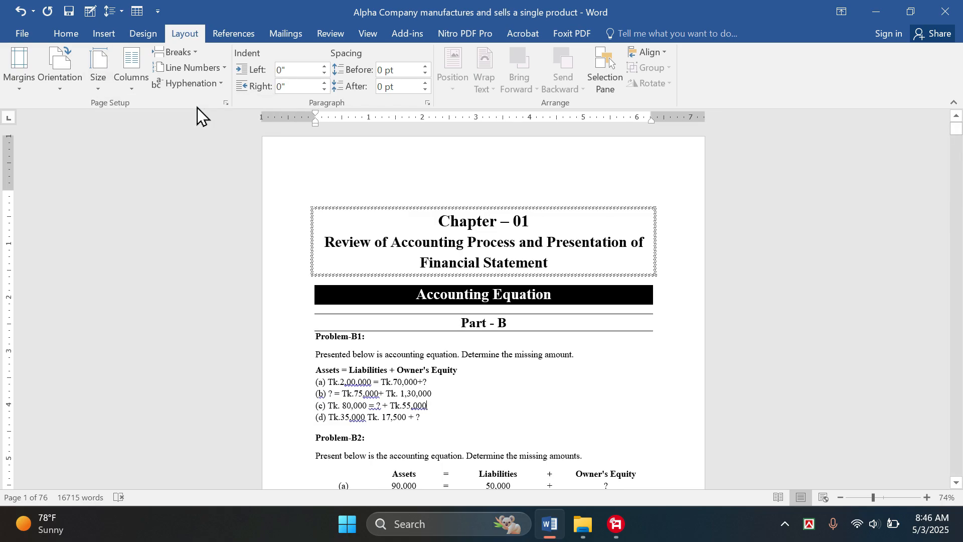
scroll(556, 223, down, 5)
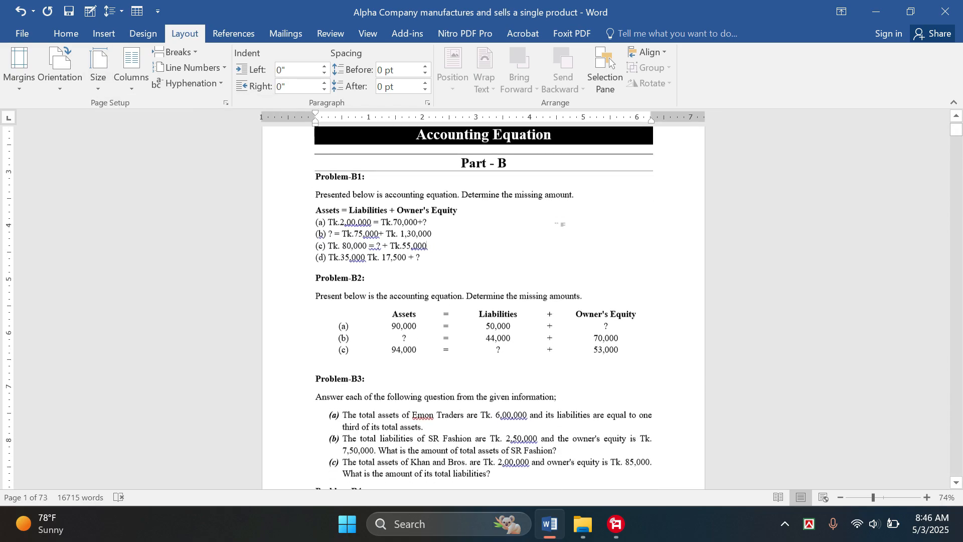
scroll(556, 225, down, 5)
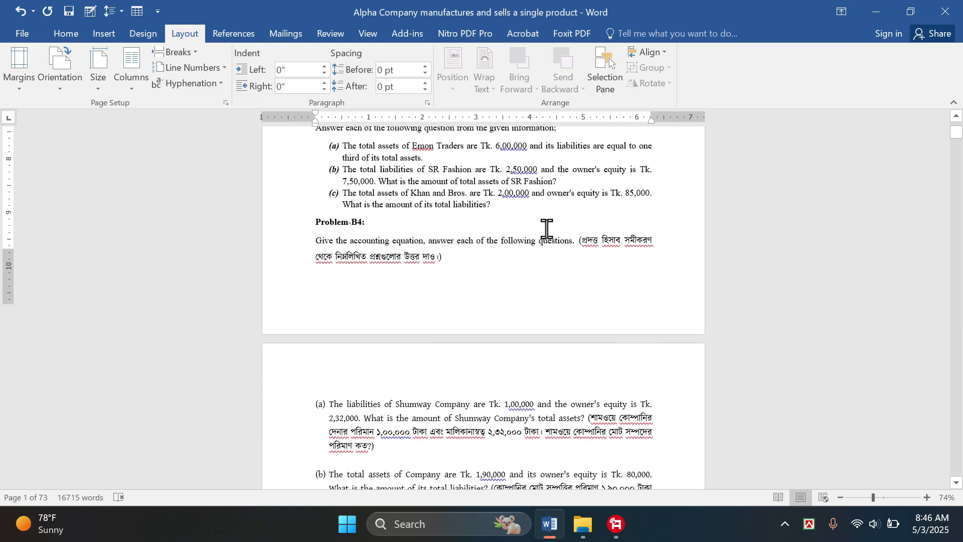
Set the paper size to Legal 8.5 x 14 in and review the resulting page layout.
click(104, 93)
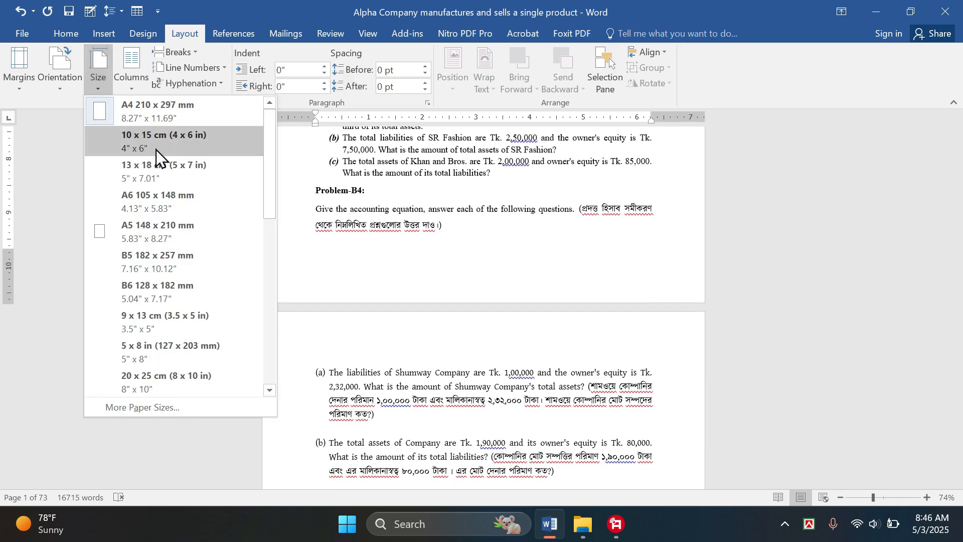
scroll(190, 301, down, 5)
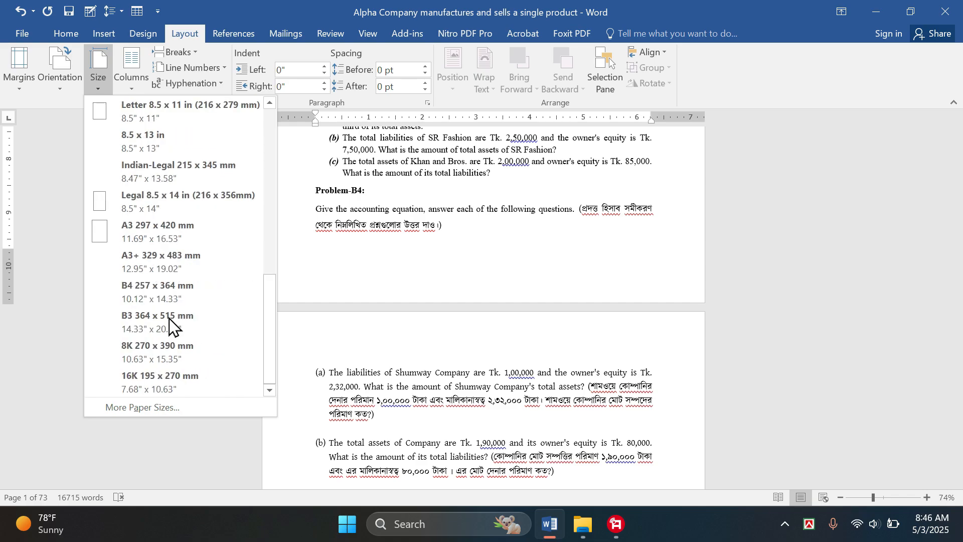
scroll(161, 201, up, 3)
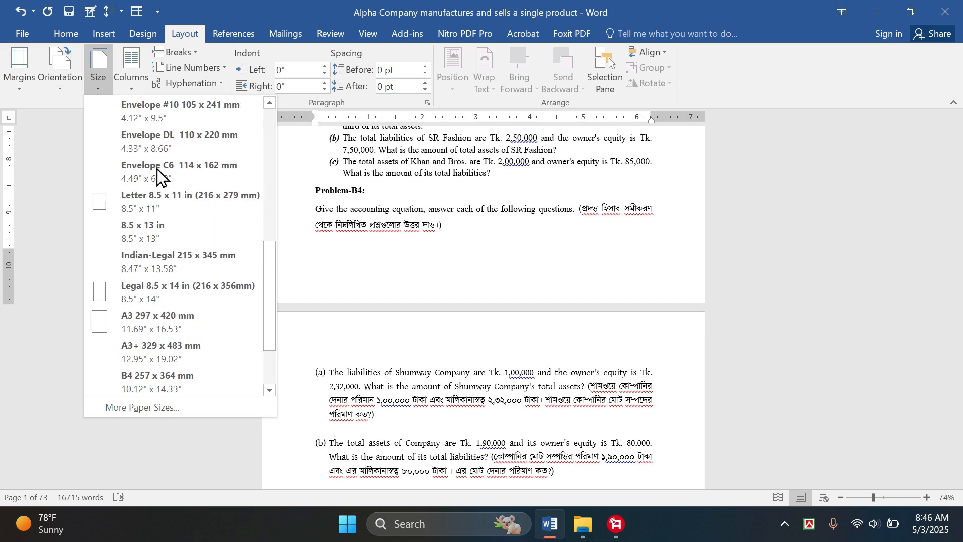
click(150, 291)
scroll(398, 187, up, 10)
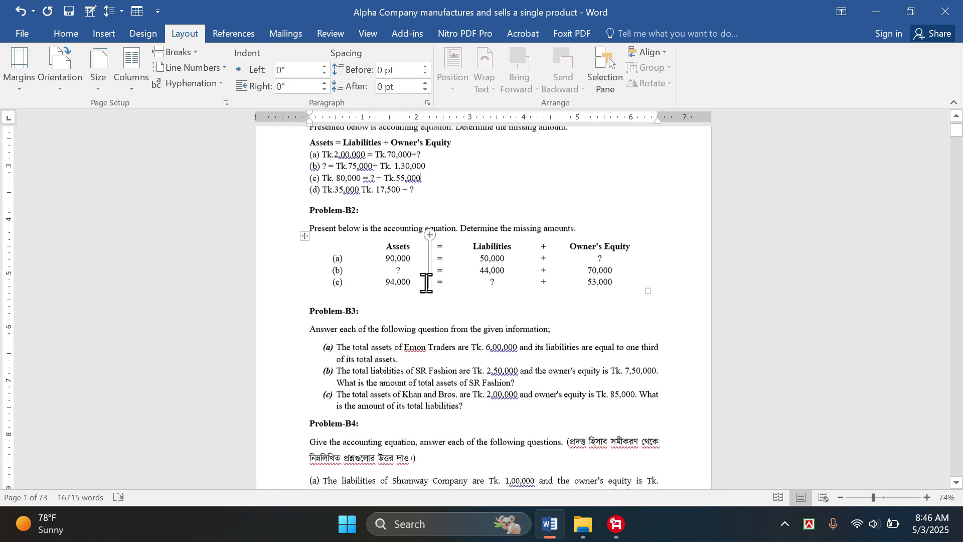
scroll(393, 162, down, 3)
scroll(392, 165, down, 9)
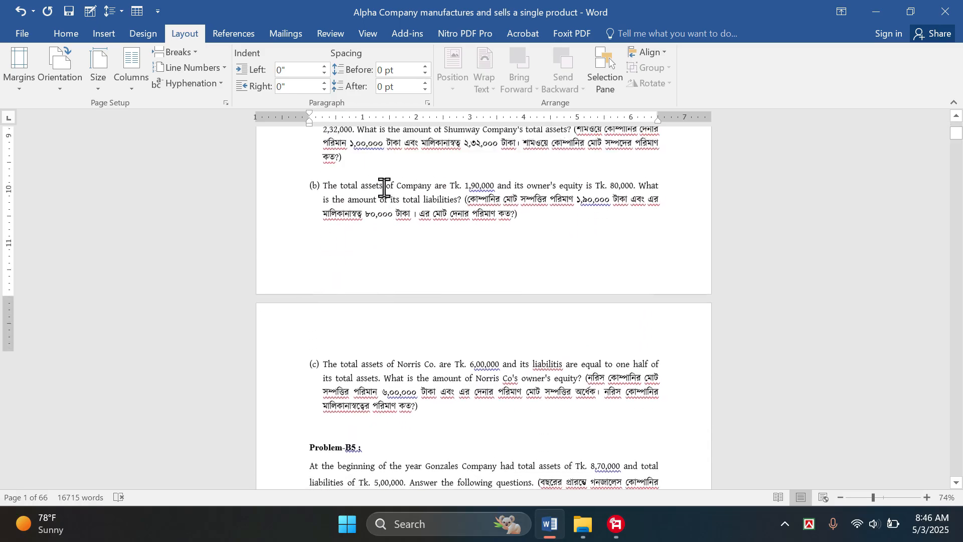
scroll(372, 201, up, 11)
scroll(340, 223, up, 2)
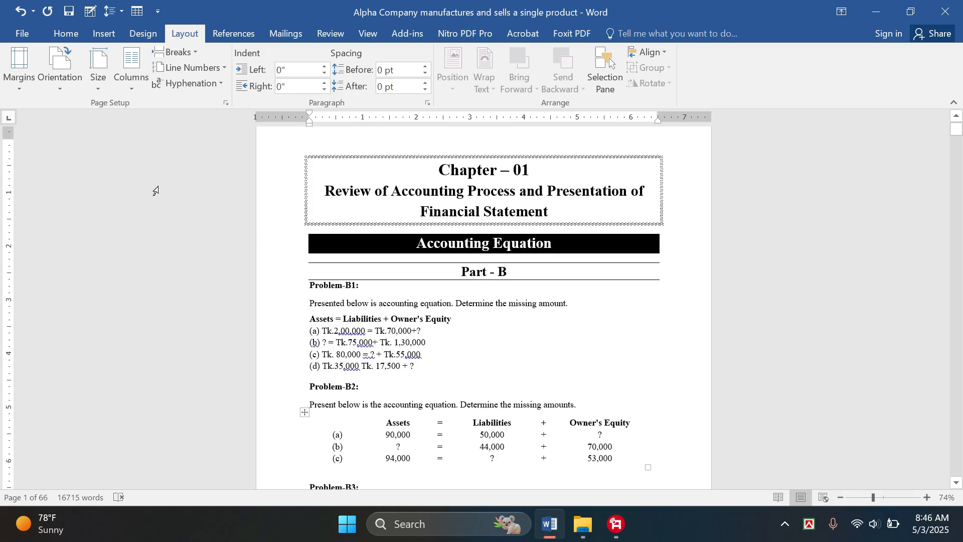
Return the document's paper size to A4 210 x 297 mm.
click(102, 79)
scroll(129, 146, down, 3)
scroll(129, 145, up, 3)
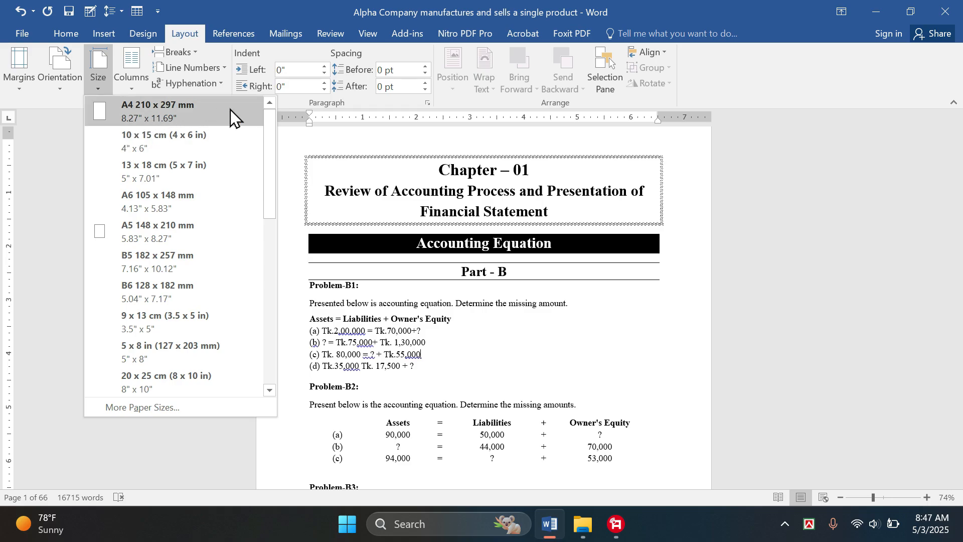
click(128, 108)
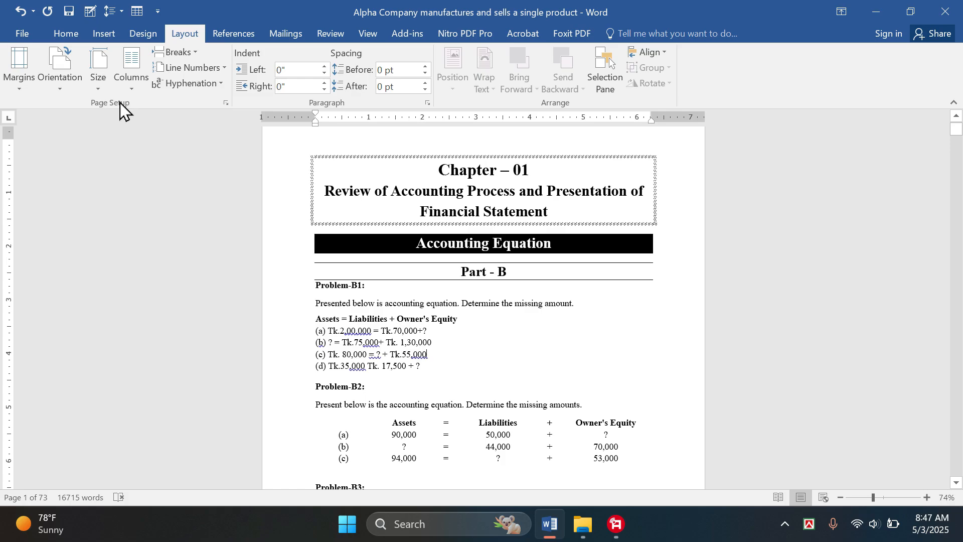
Switch the page orientation to Landscape and return it to Portrait.
click(62, 90)
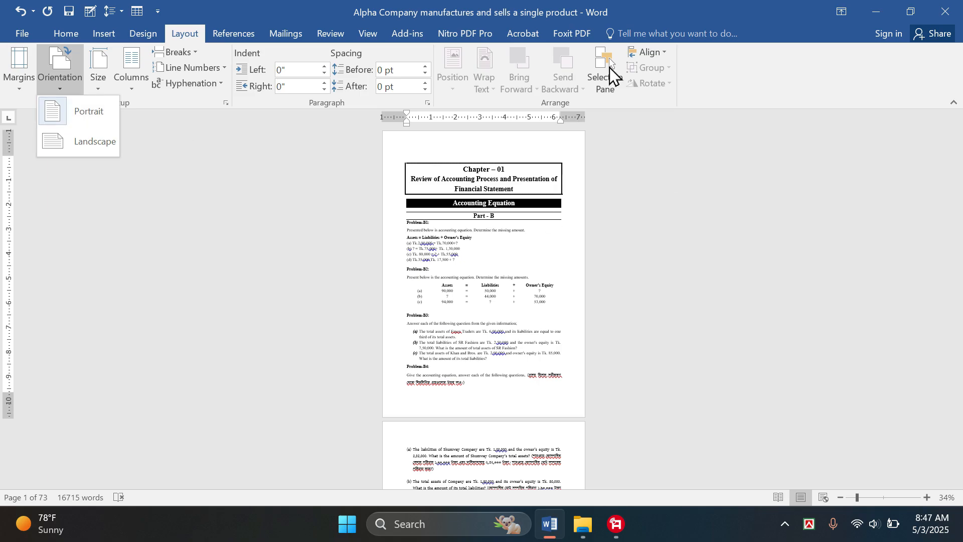
click(64, 143)
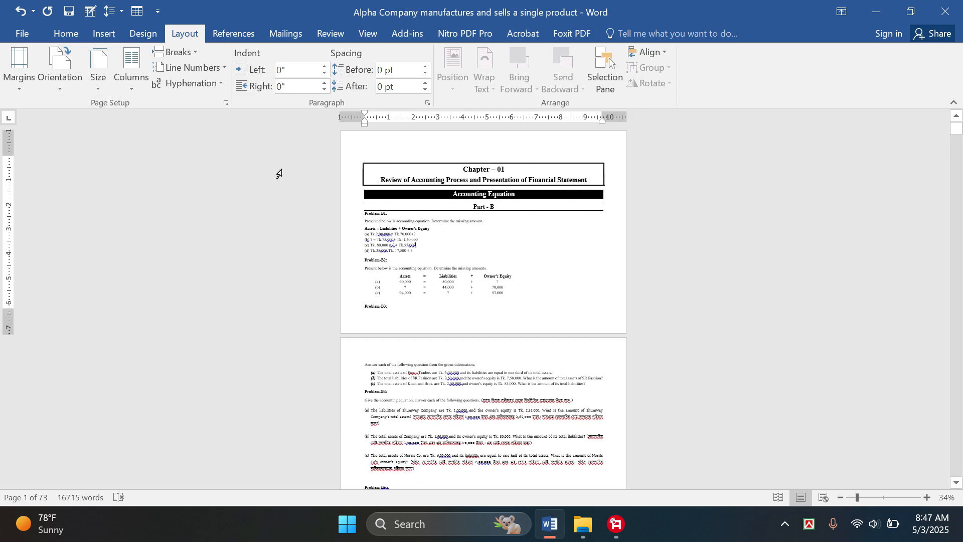
click(97, 87)
click(75, 86)
click(87, 113)
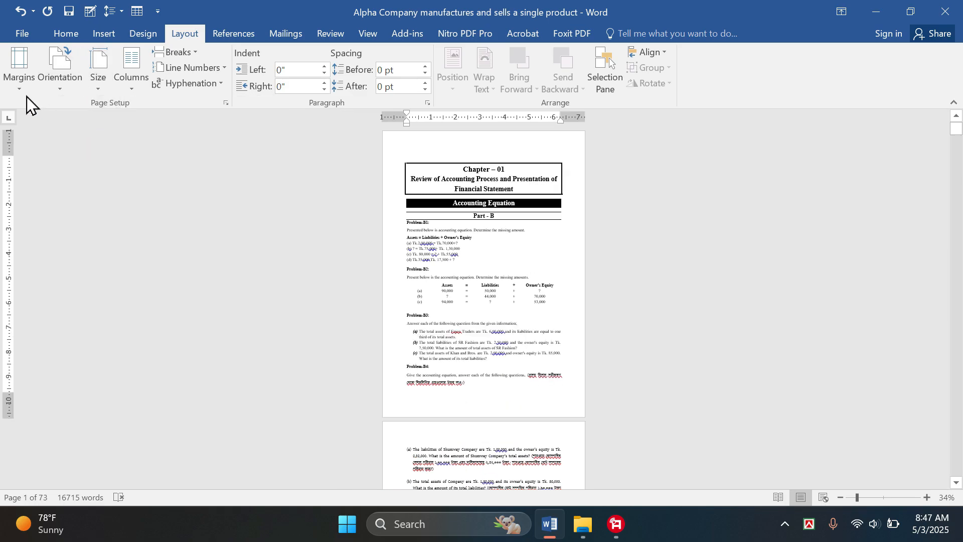
Apply the Narrow margin preset with 0.5" on all sides and review the pages.
scroll(555, 304, up, 4)
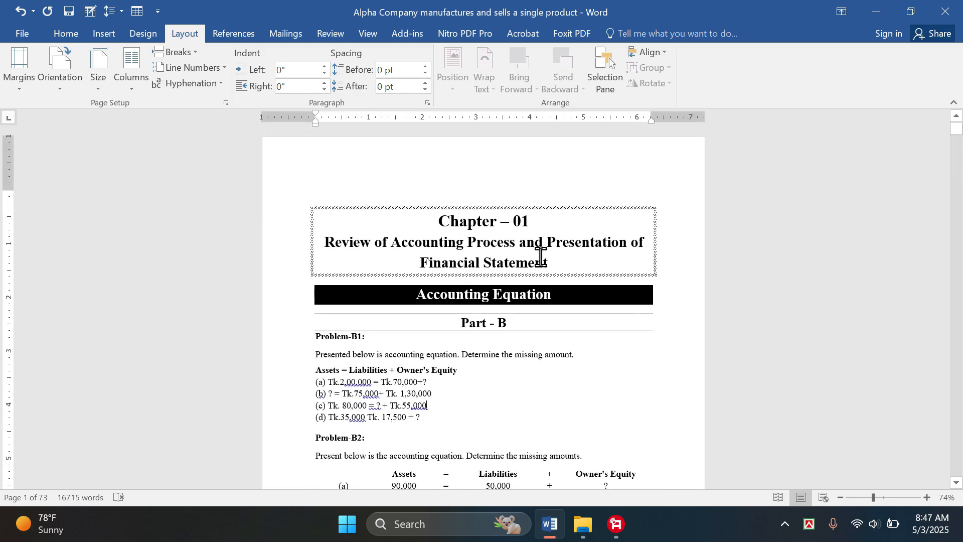
scroll(540, 255, down, 2)
scroll(473, 307, down, 1)
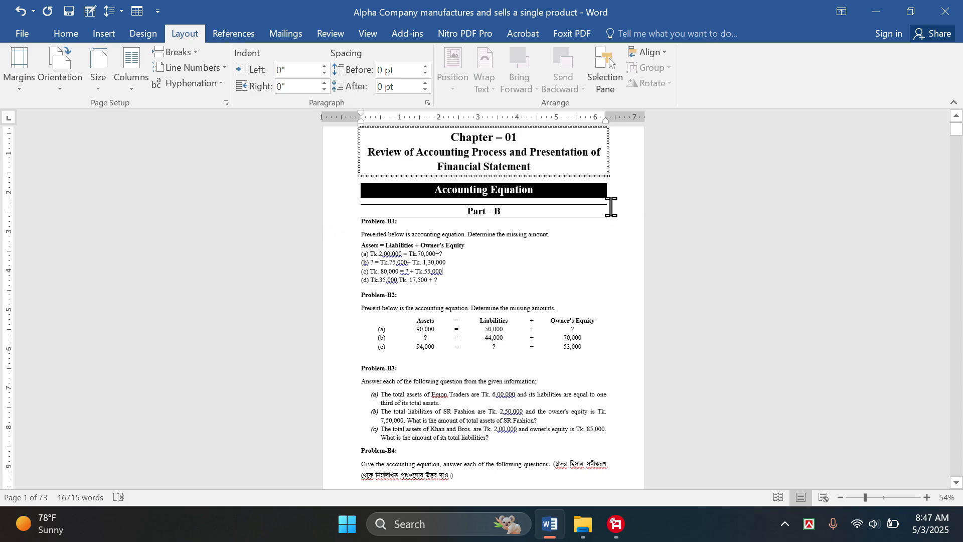
click(18, 89)
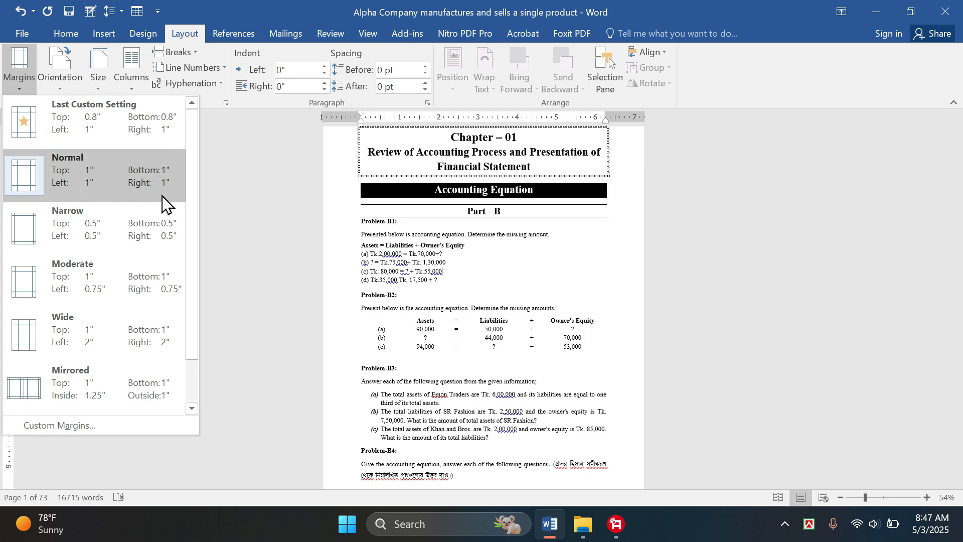
click(105, 243)
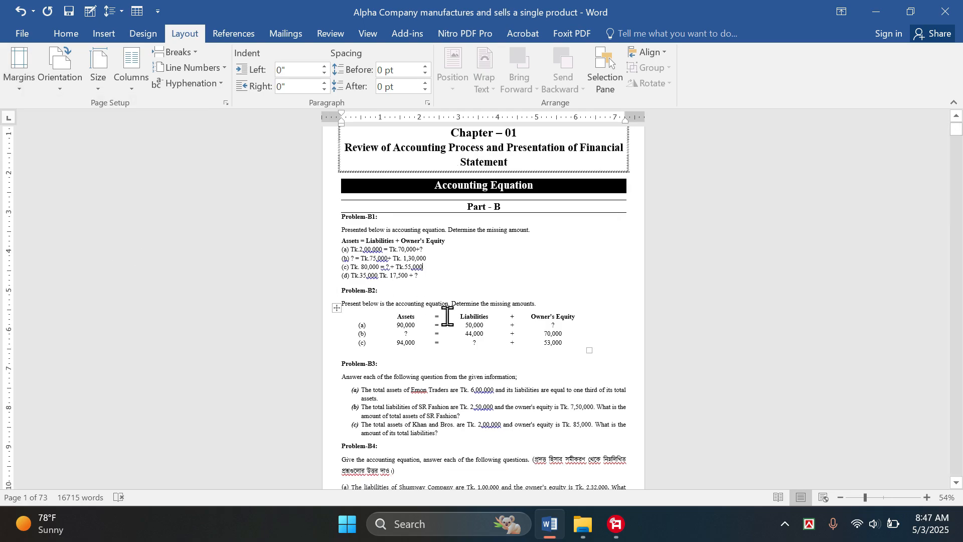
scroll(448, 316, down, 5)
scroll(475, 150, up, 5)
scroll(445, 351, up, 2)
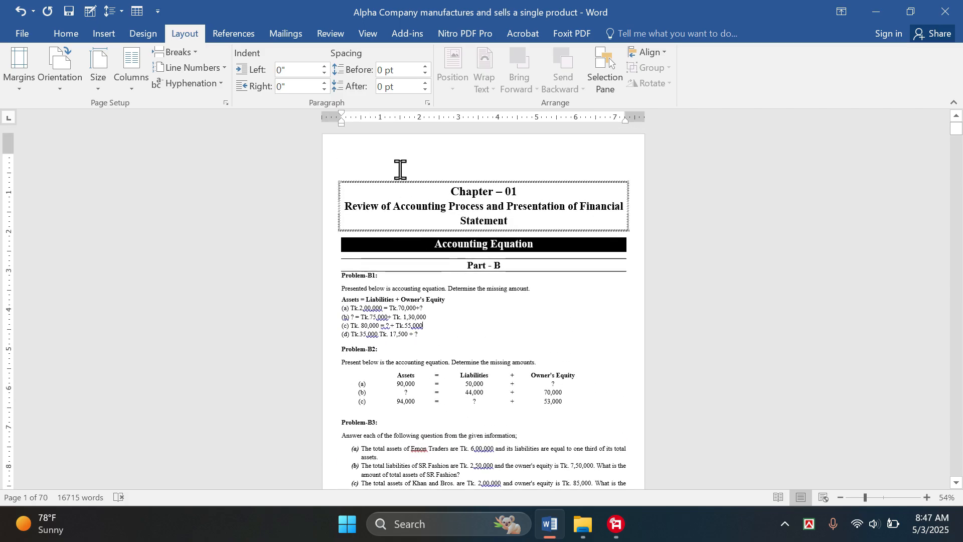
Apply the Normal margin preset with 1" on all sides and check the first page.
click(25, 87)
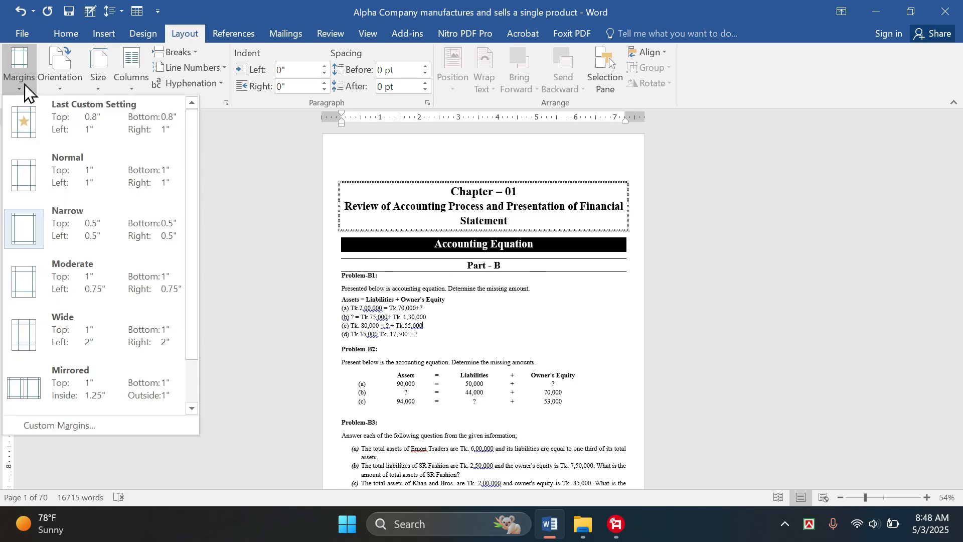
click(139, 191)
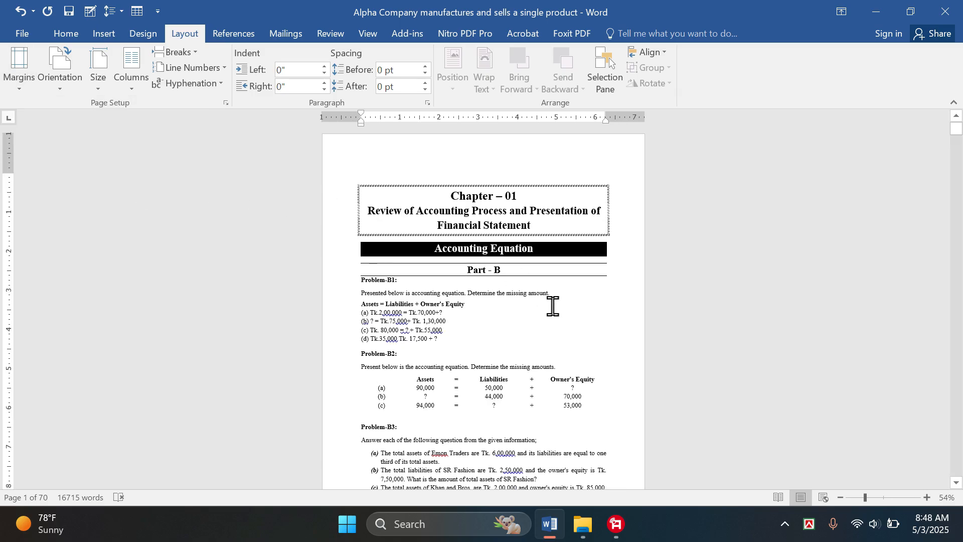
ctrl+scroll(539, 251, up, 2)
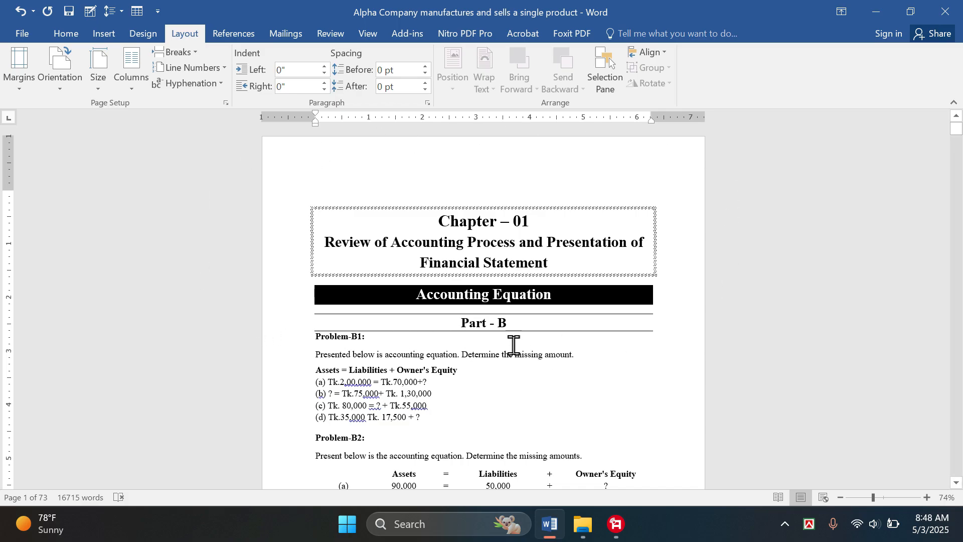
scroll(487, 194, down, 5)
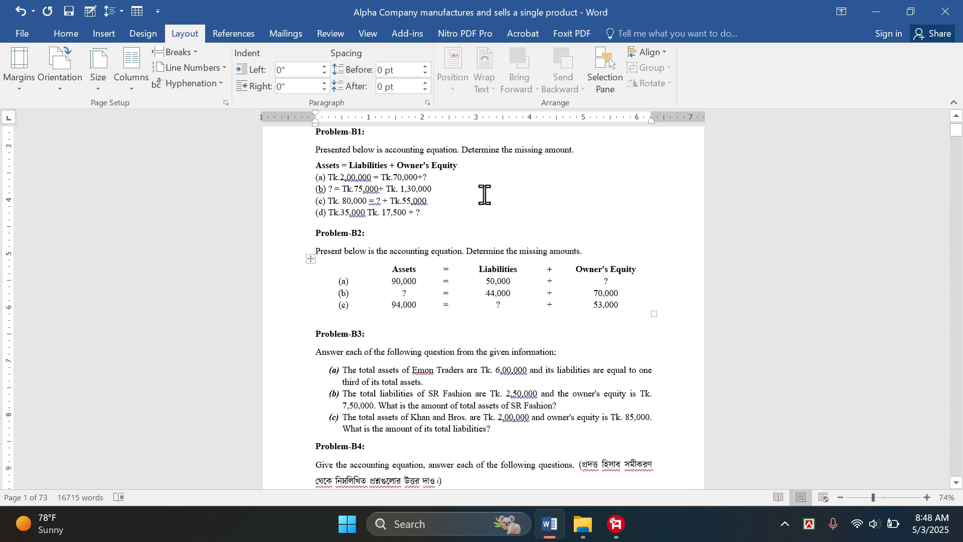
scroll(492, 336, up, 4)
scroll(492, 335, up, 2)
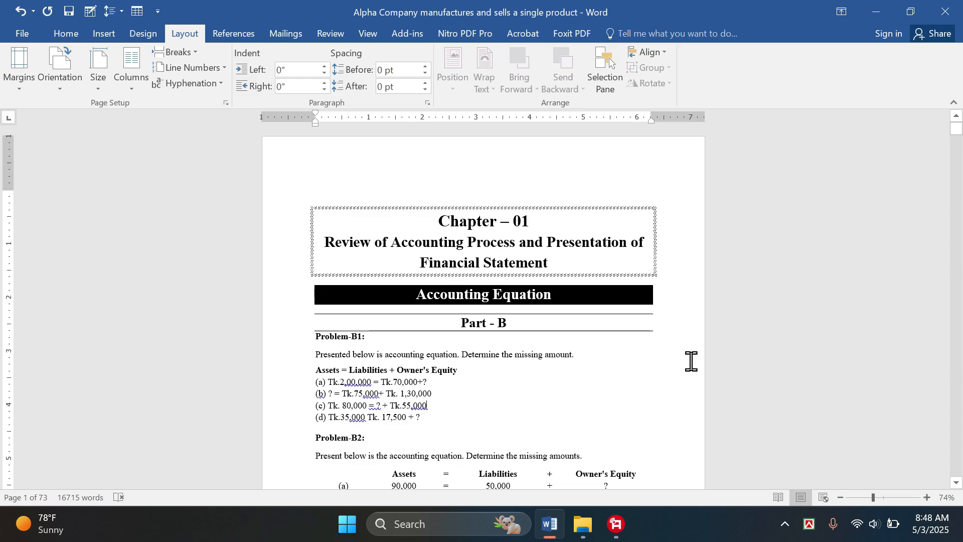
Set a custom top margin of 2.5" and apply it to the whole document.
click(23, 82)
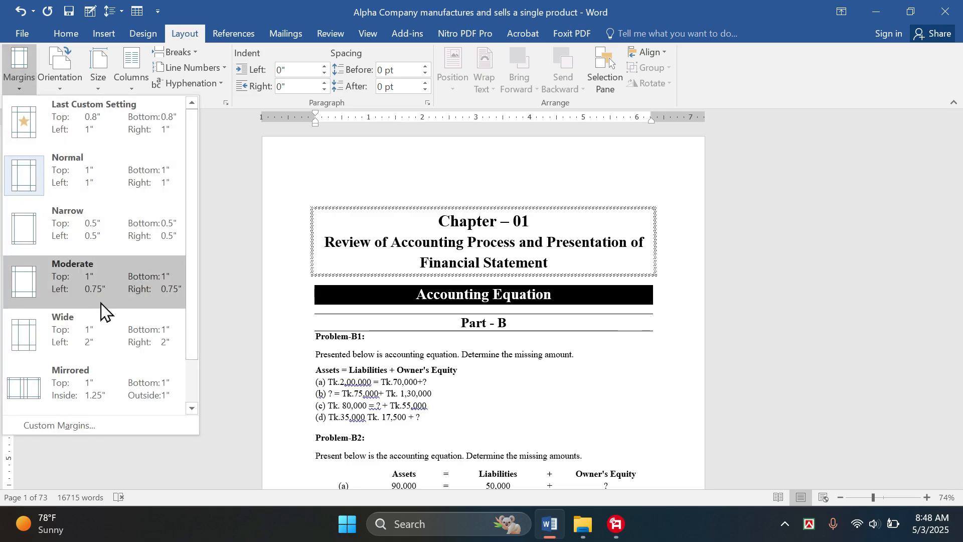
click(51, 431)
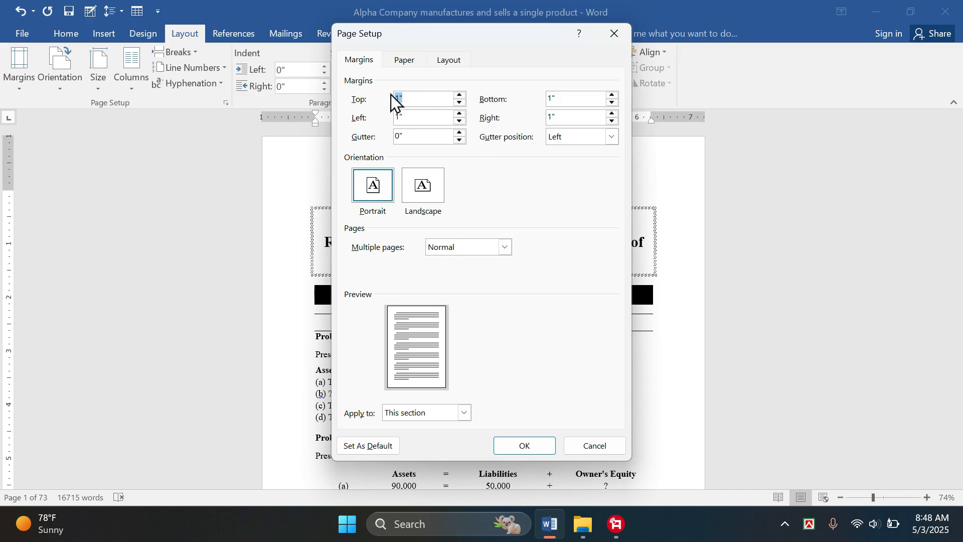
drag(406, 98, 394, 112)
click(465, 413)
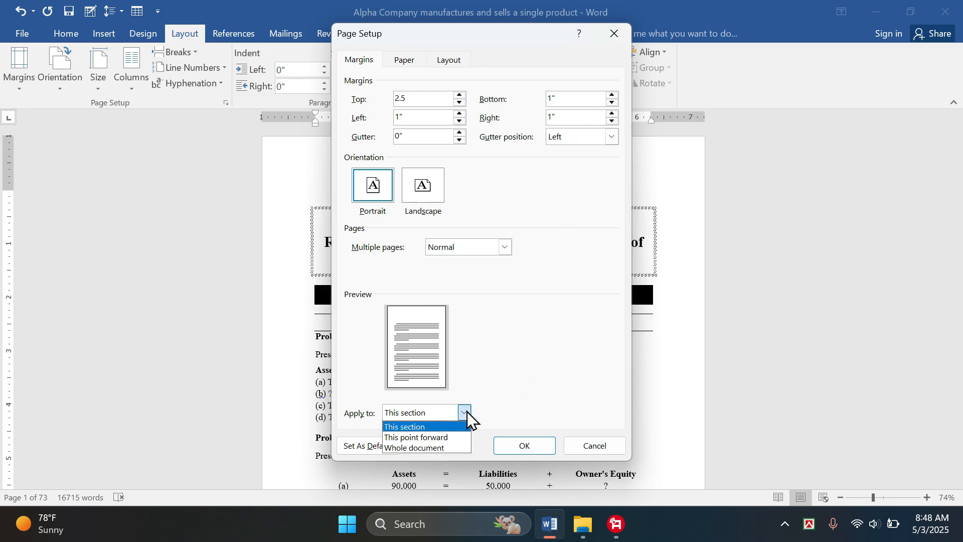
click(411, 447)
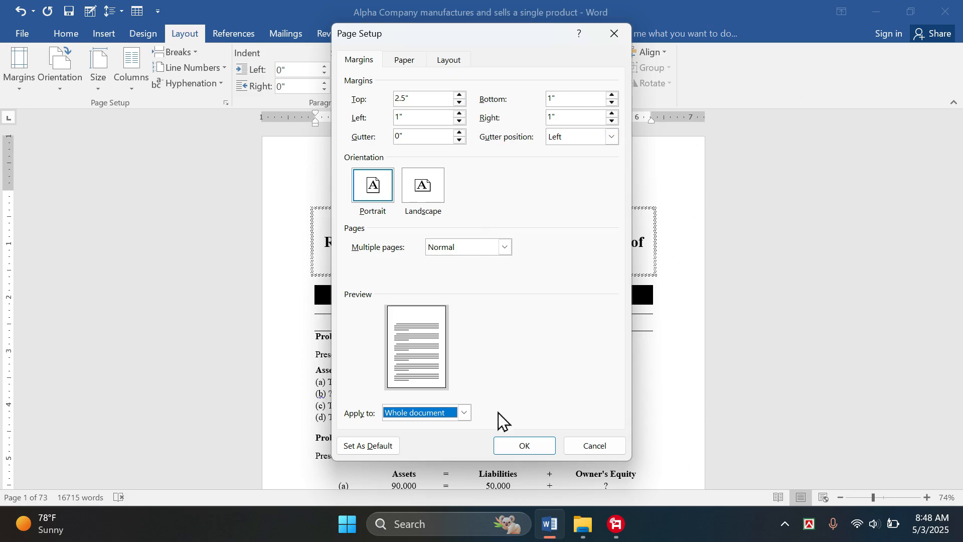
click(512, 453)
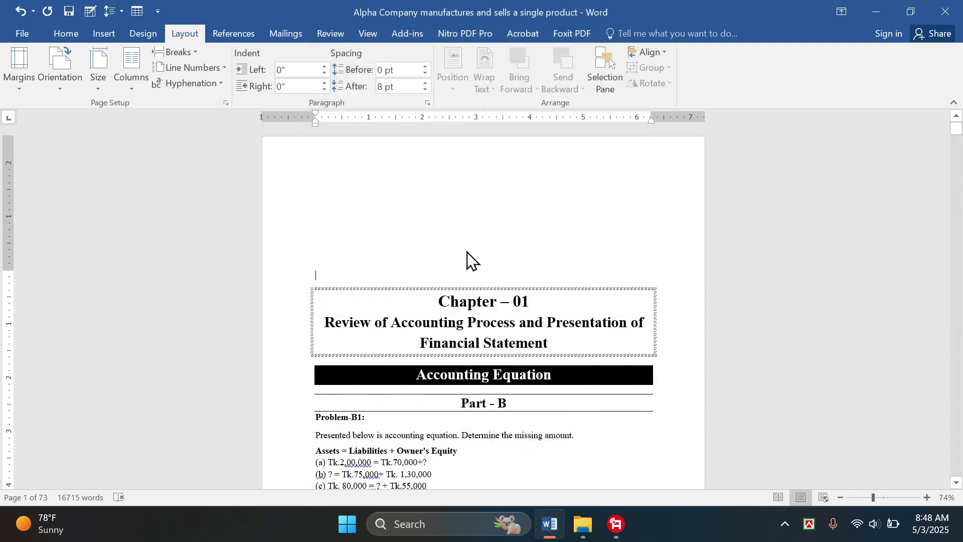
Examine the top margin on the first few pages, then return to the start of the document.
scroll(421, 276, down, 6)
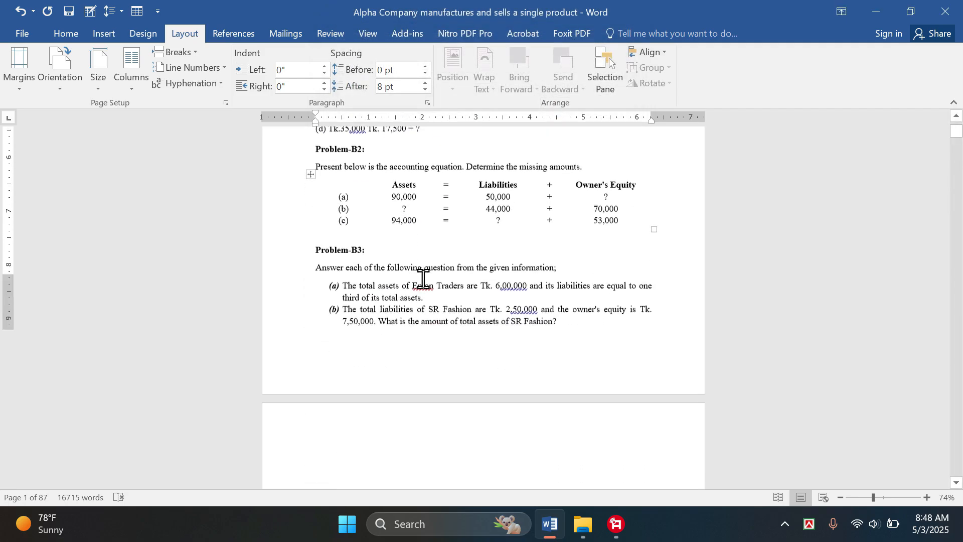
scroll(423, 279, down, 10)
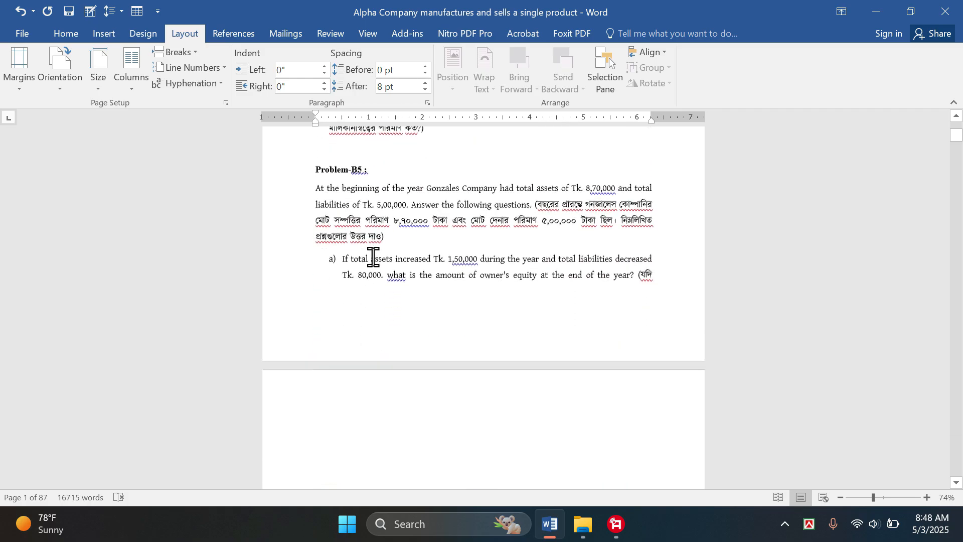
scroll(375, 259, down, 3)
scroll(402, 316, down, 4)
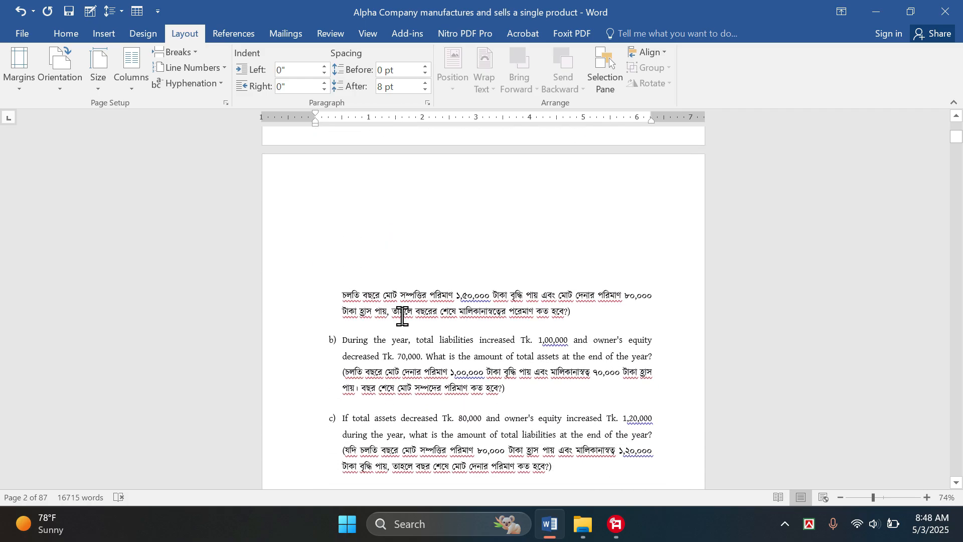
scroll(374, 273, down, 3)
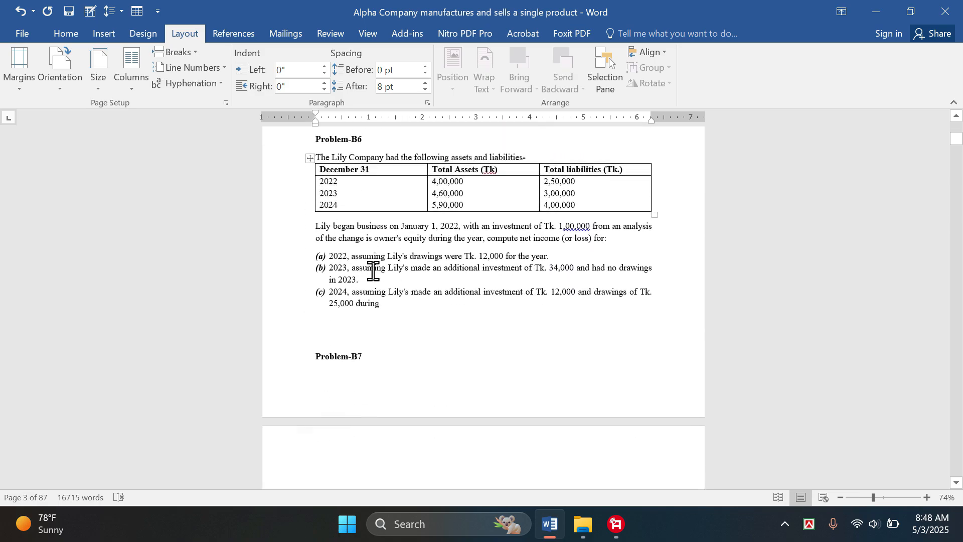
scroll(373, 271, up, 11)
scroll(374, 271, up, 20)
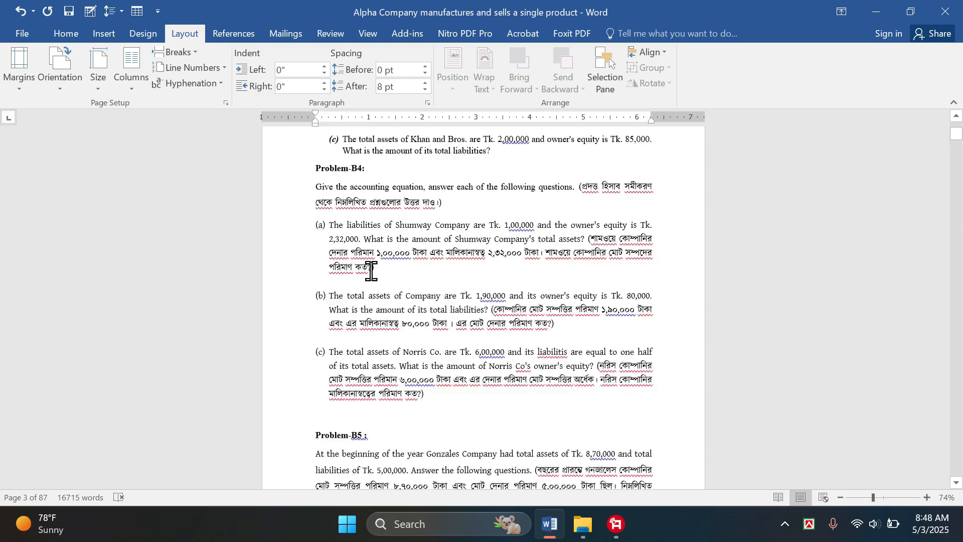
Apply Outside Borders to the three-line Chapter – 01 title.
click(430, 220)
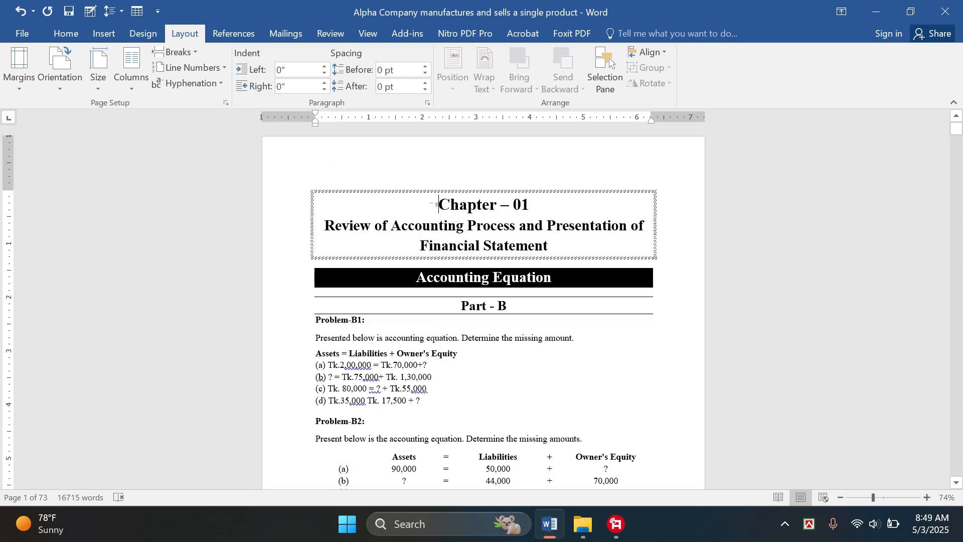
drag(436, 204, 565, 247)
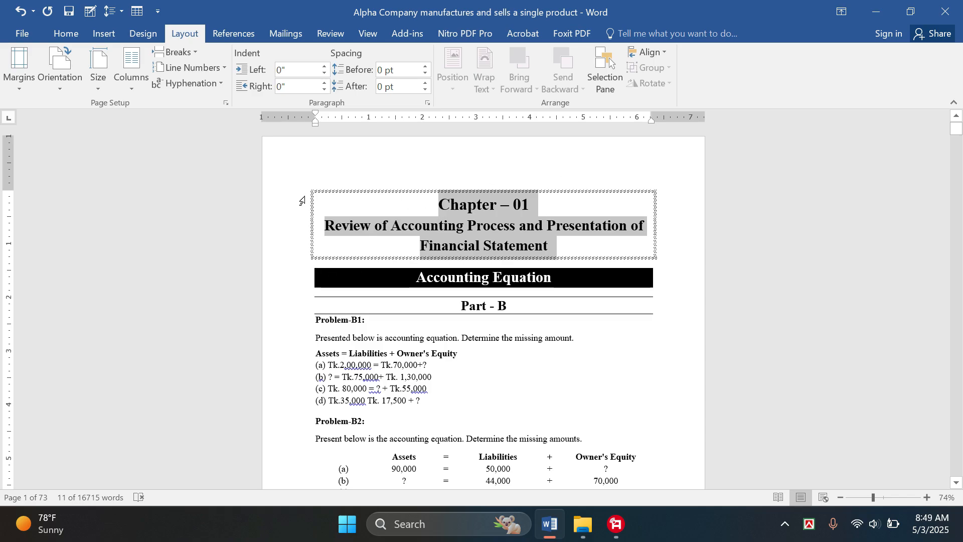
click(56, 36)
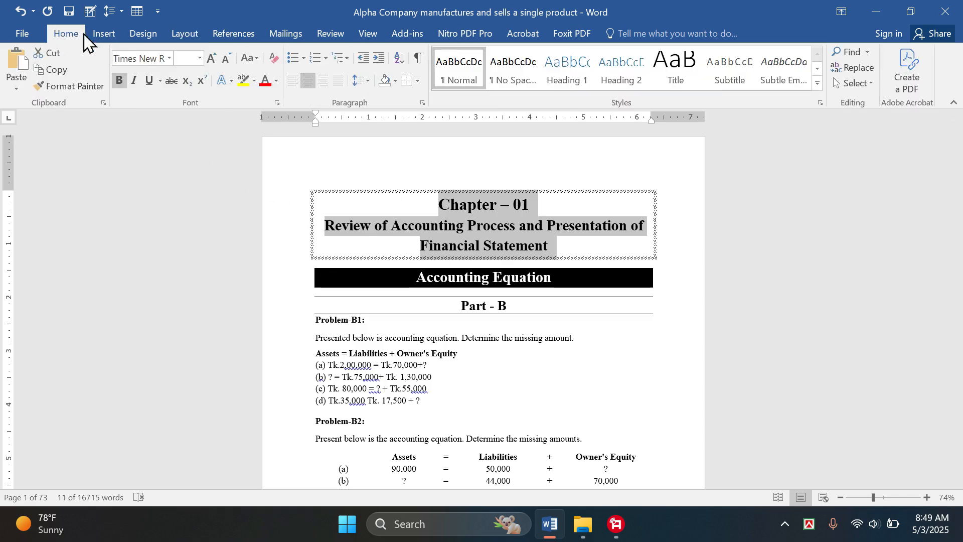
click(418, 81)
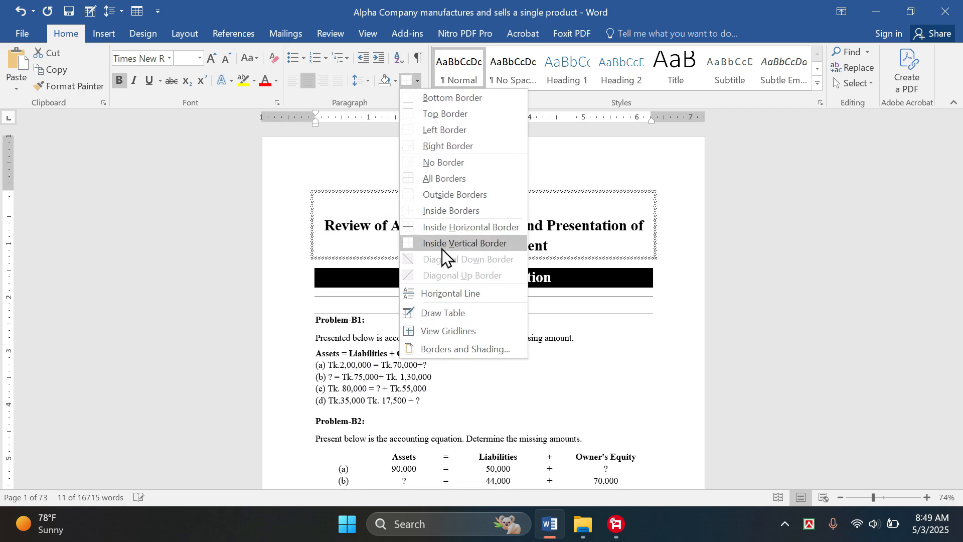
click(430, 200)
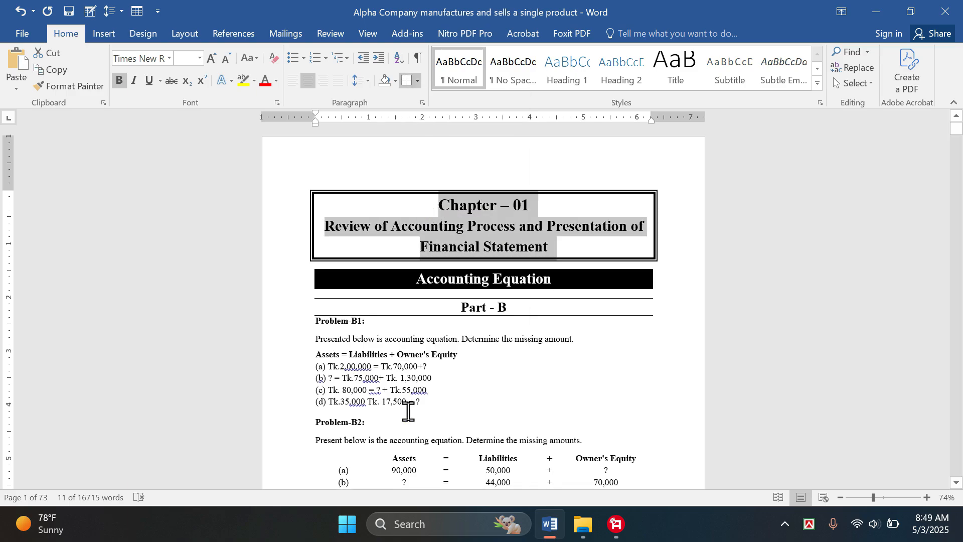
Change the chapter title's box border to the double wavy line style, applied to the paragraph.
click(417, 81)
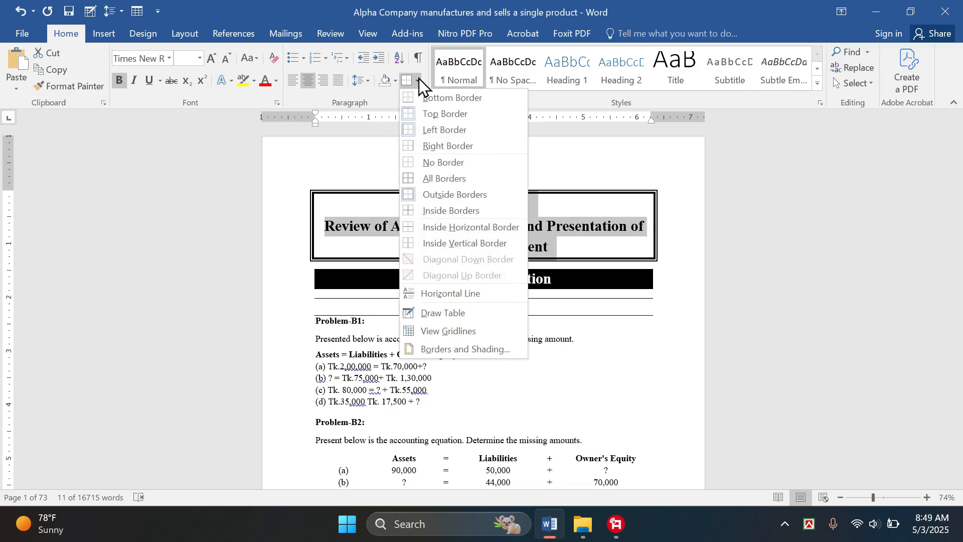
click(439, 349)
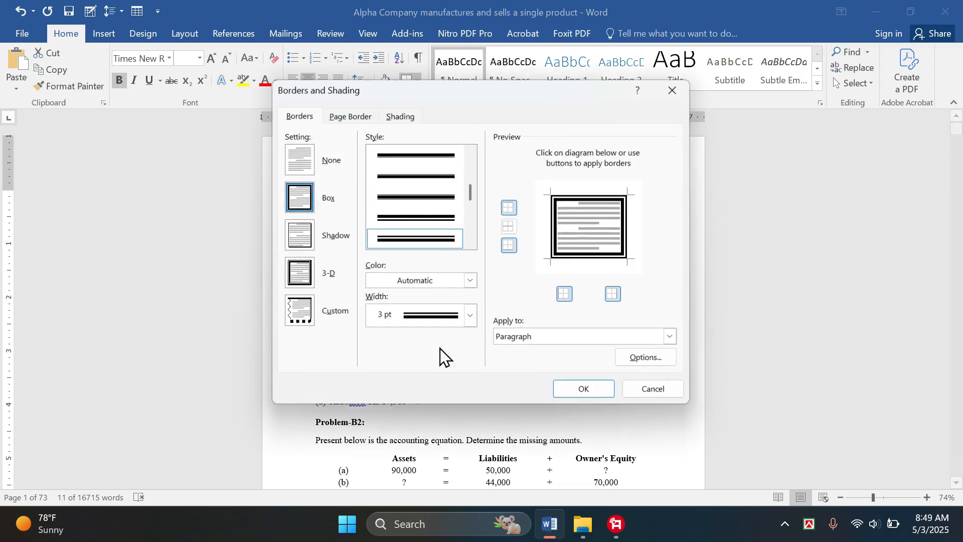
drag(415, 87, 647, 98)
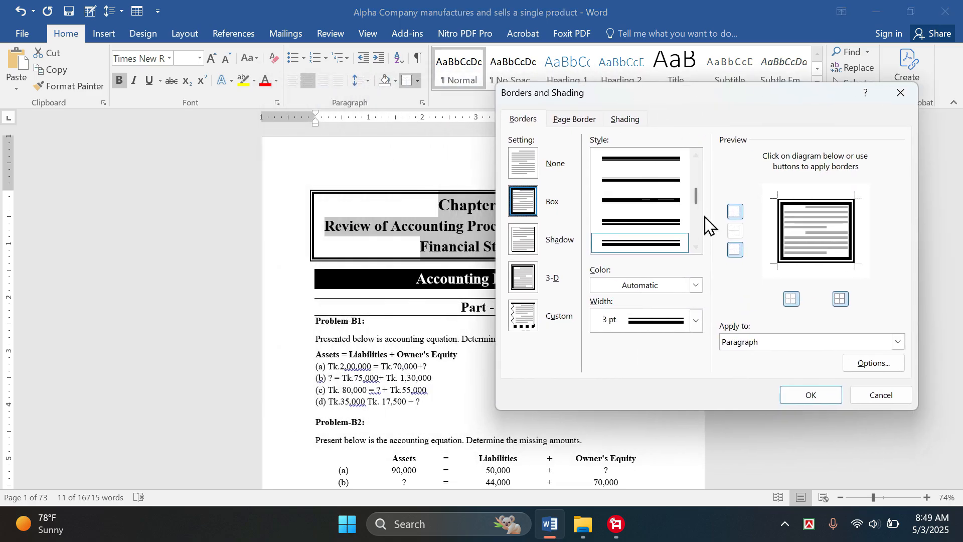
scroll(693, 253, down, 5)
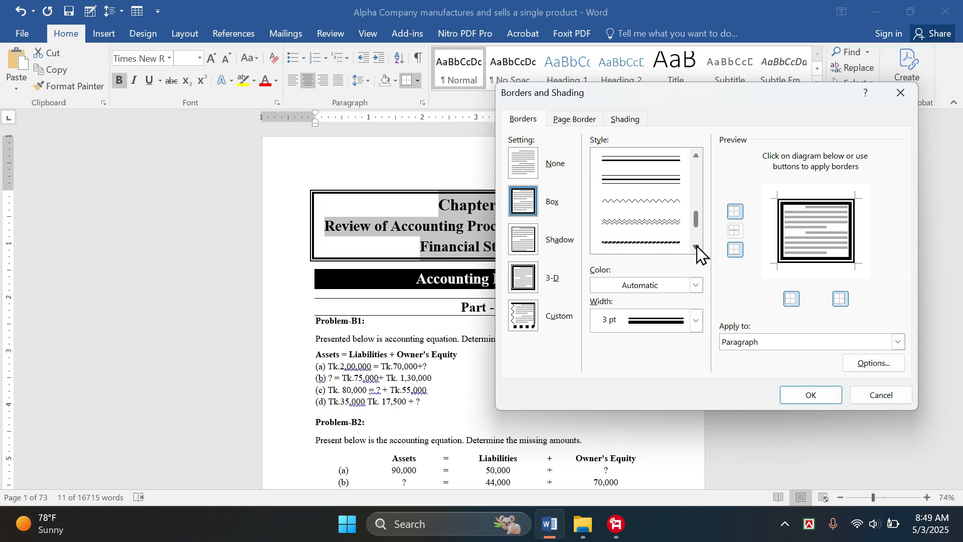
click(656, 228)
scroll(620, 232, down, 2)
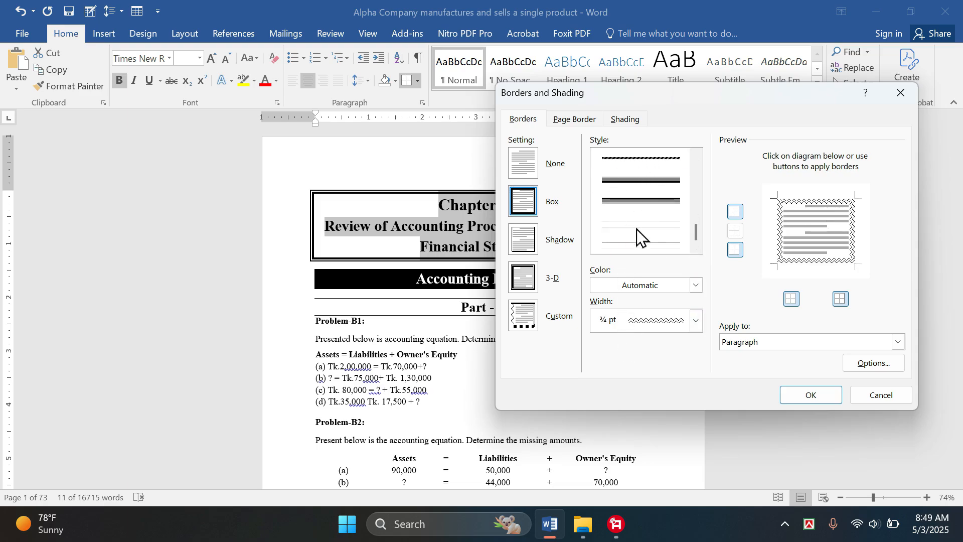
scroll(636, 216, up, 2)
click(800, 394)
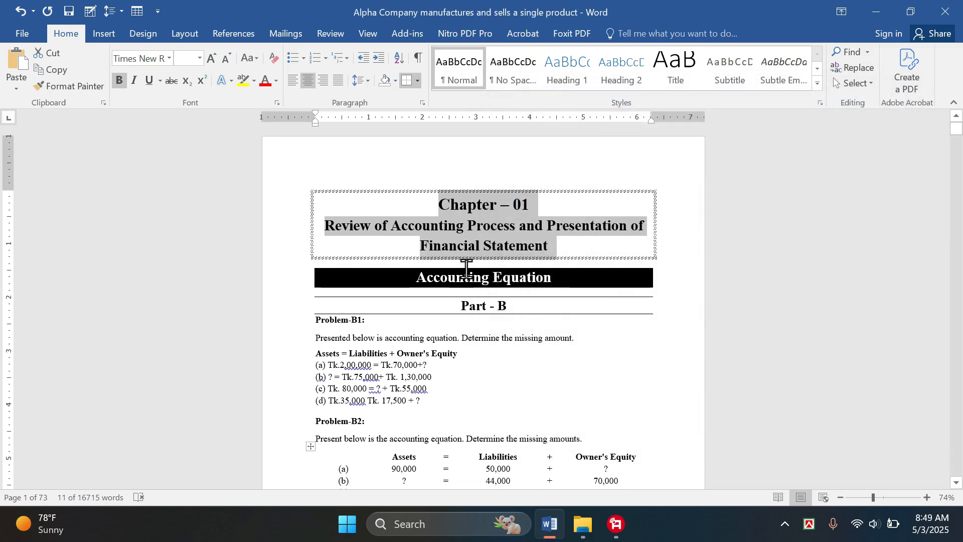
Change the chapter title's border color to red.
click(418, 82)
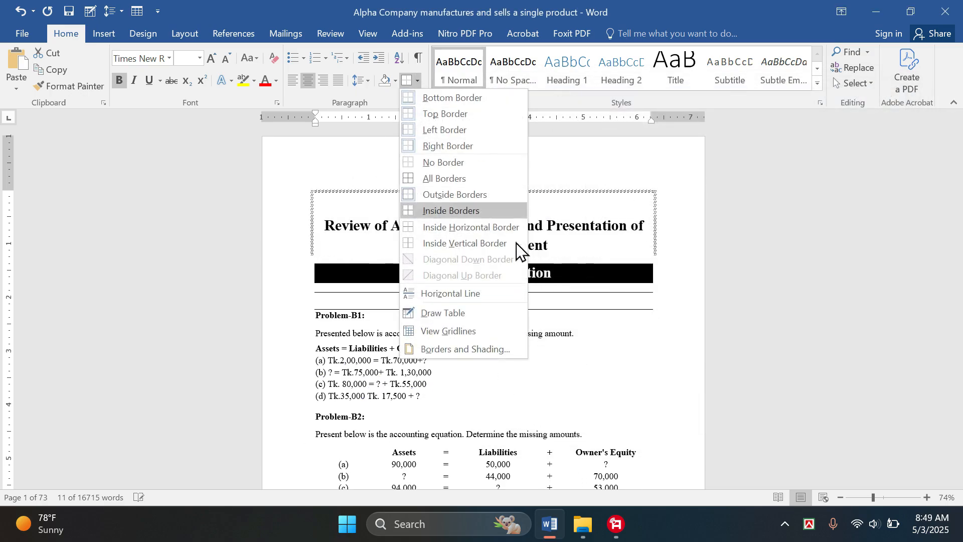
click(452, 349)
click(801, 396)
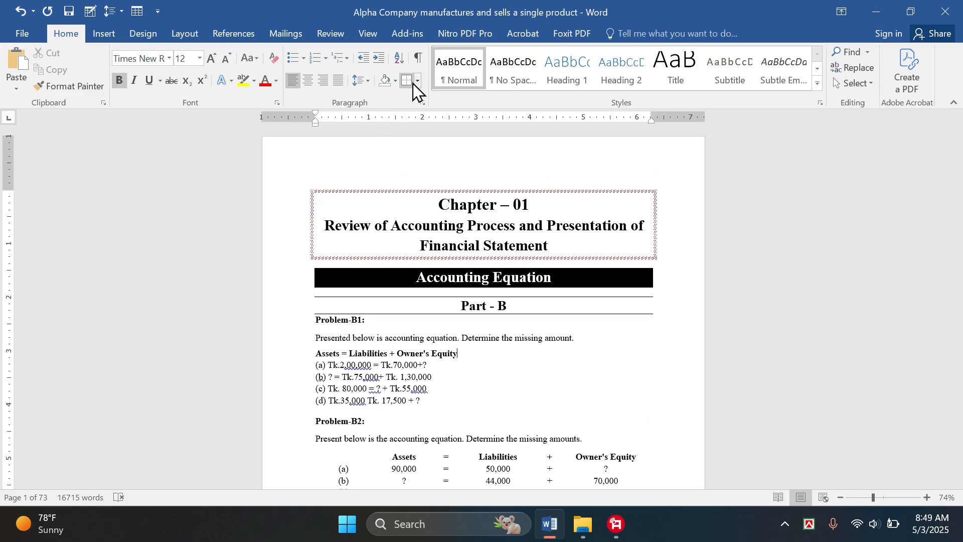
Add a Box page border to the whole document in the shaded thick line style with 3 pt width.
click(117, 35)
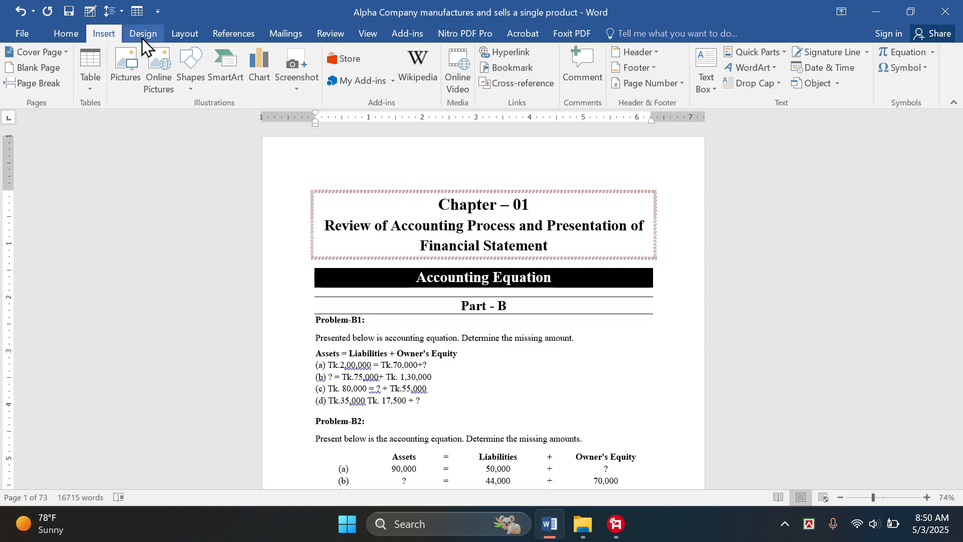
click(143, 35)
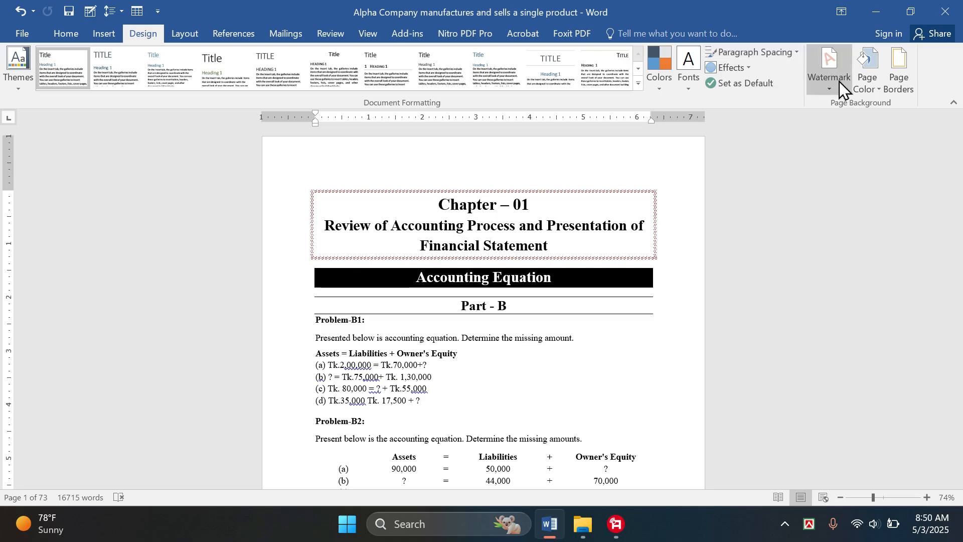
click(905, 75)
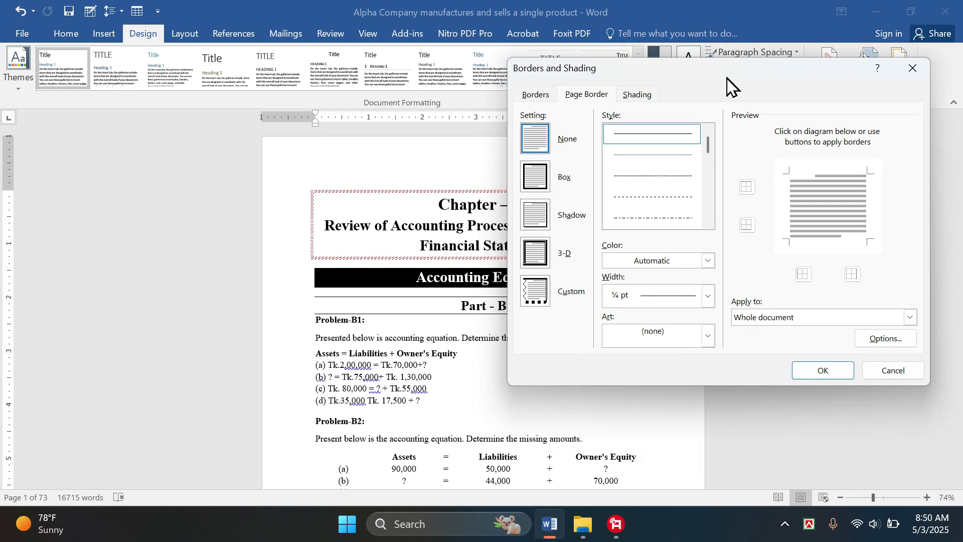
drag(707, 140, 712, 233)
scroll(709, 204, up, 3)
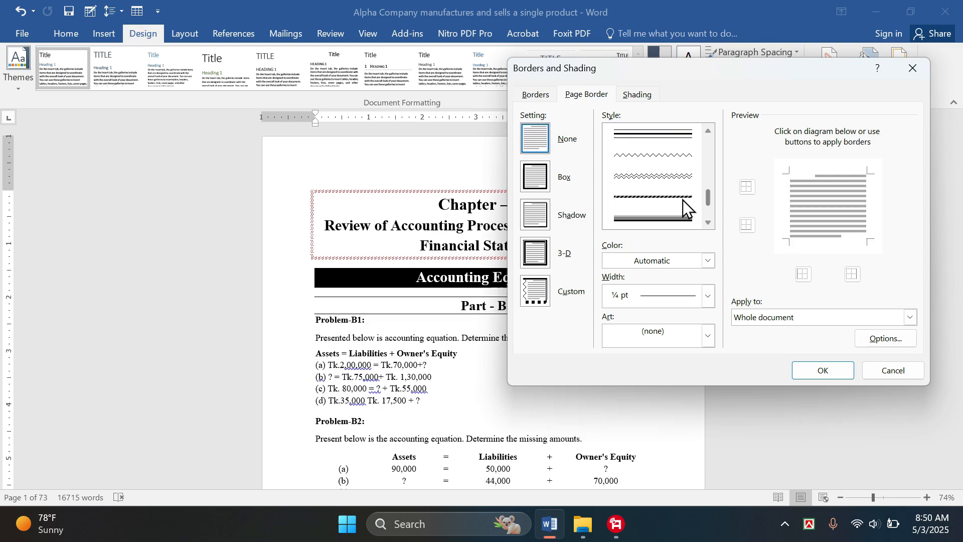
click(664, 163)
click(708, 296)
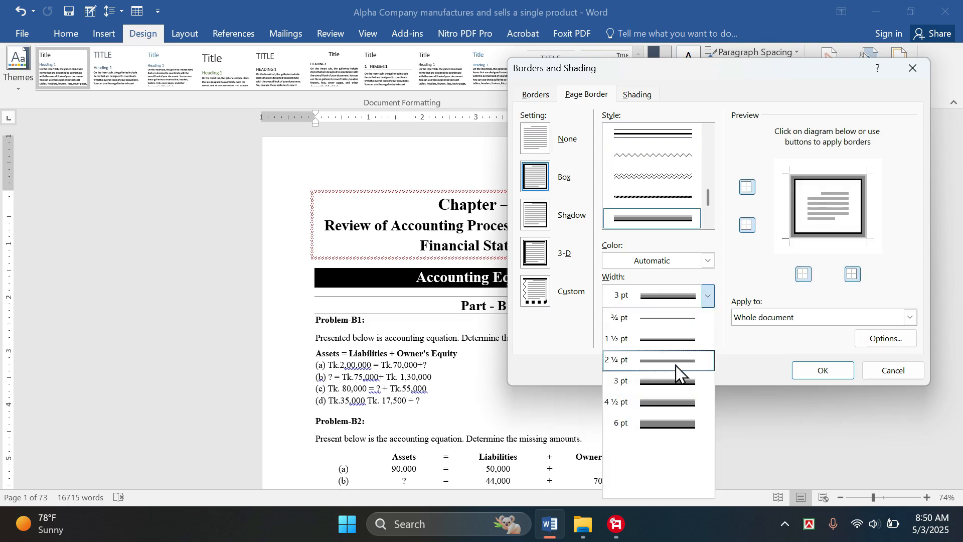
click(661, 406)
click(707, 296)
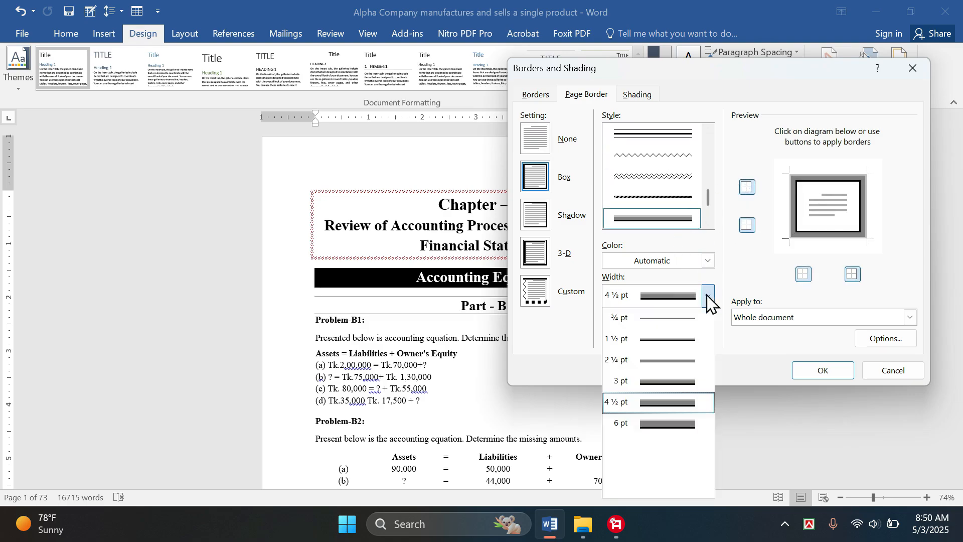
click(671, 385)
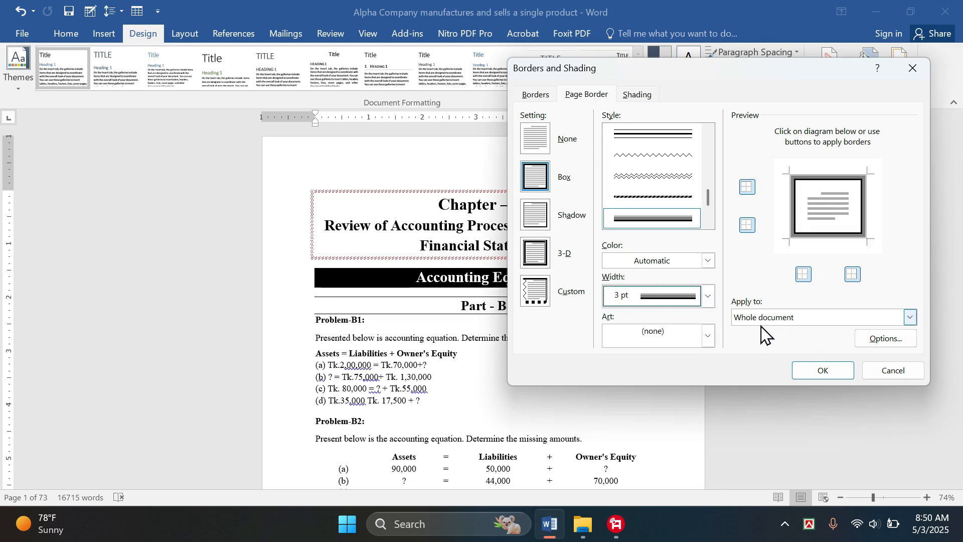
click(828, 371)
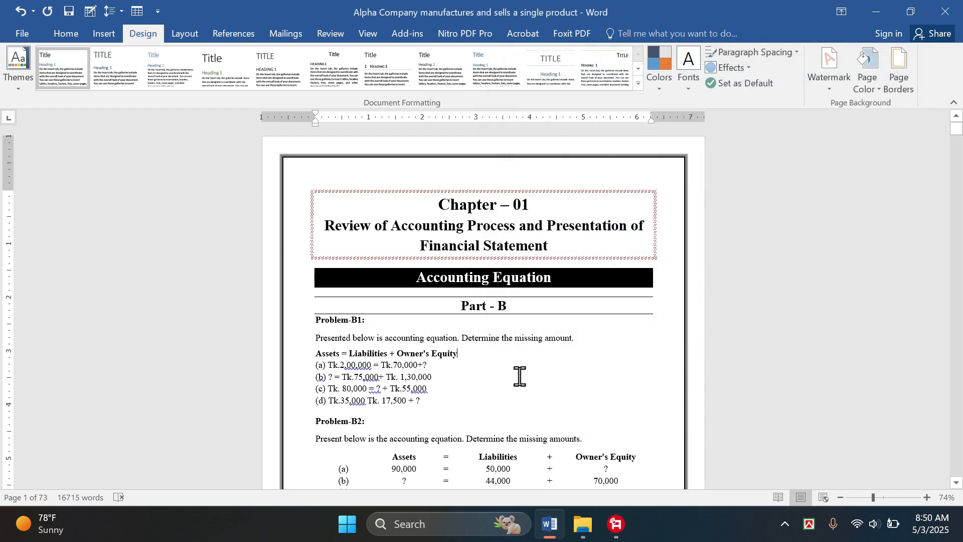
Change the page border to the thick three-line style for the whole document.
click(899, 80)
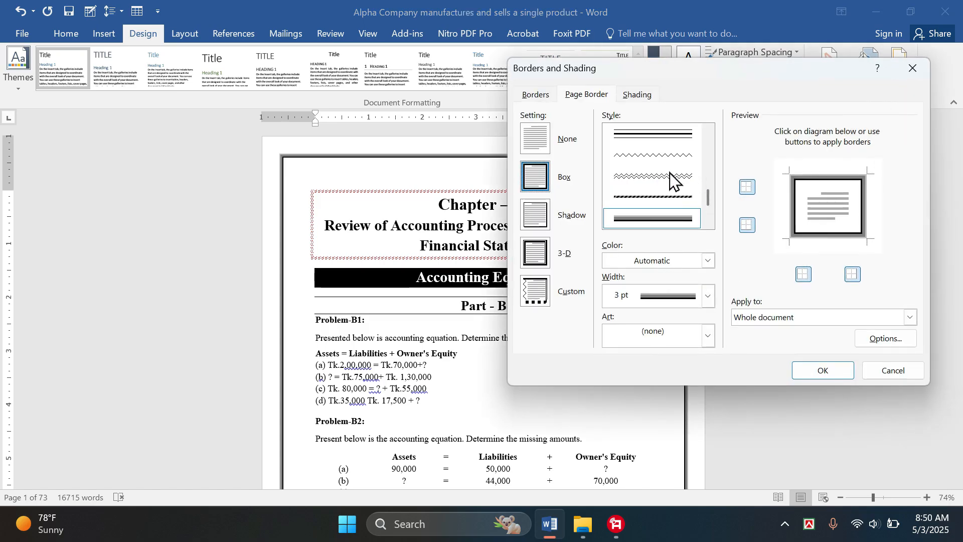
scroll(672, 180, up, 3)
click(659, 215)
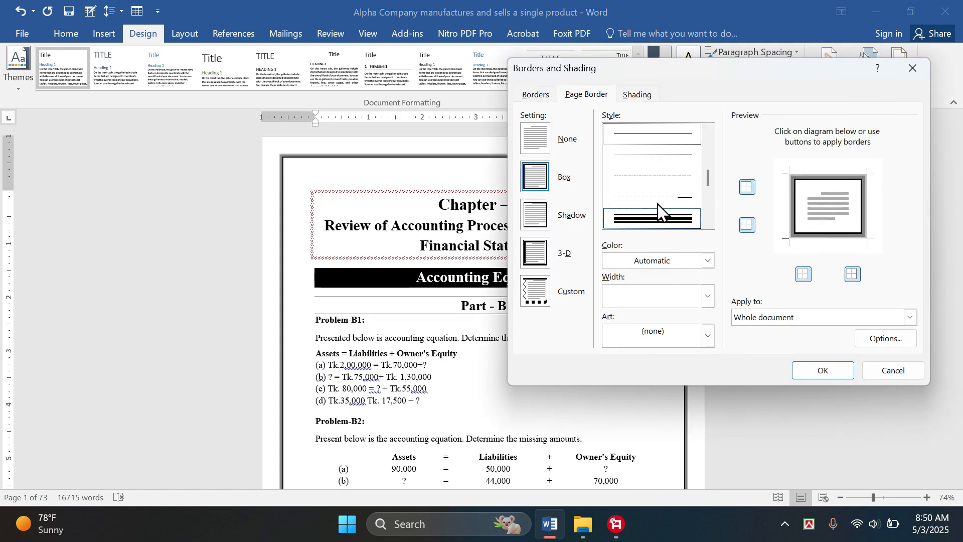
click(829, 370)
Apply the red flower art page border at 12 pt width to the whole document.
click(900, 75)
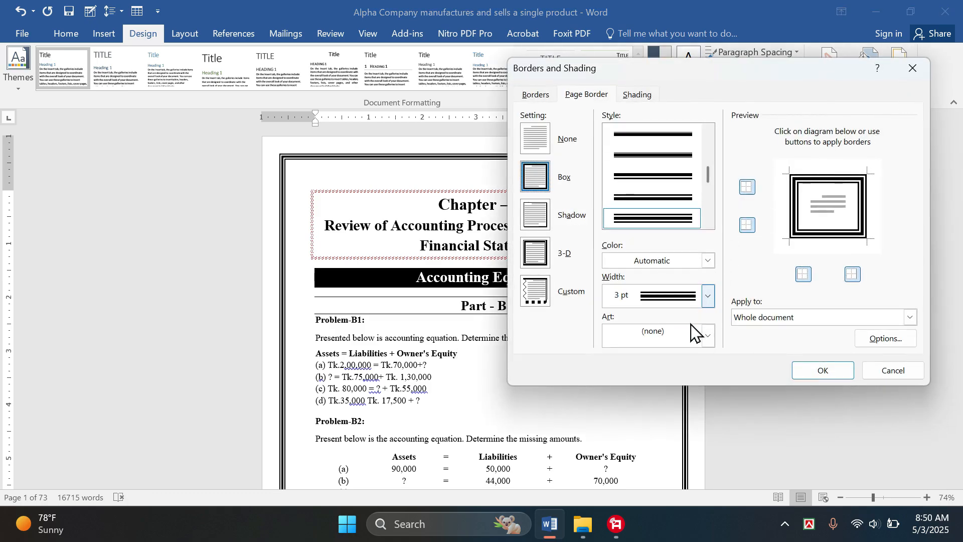
click(708, 335)
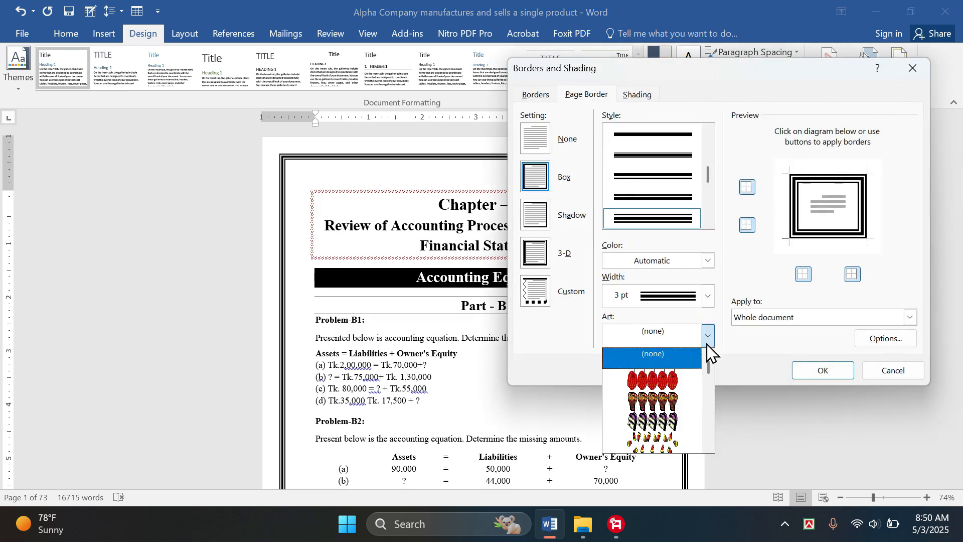
scroll(652, 401, down, 5)
scroll(654, 402, down, 8)
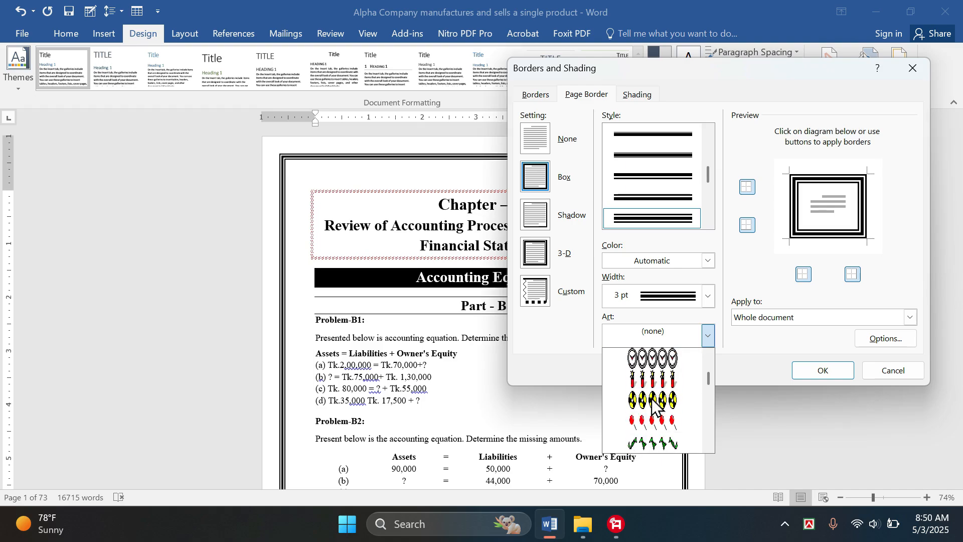
scroll(651, 402, up, 4)
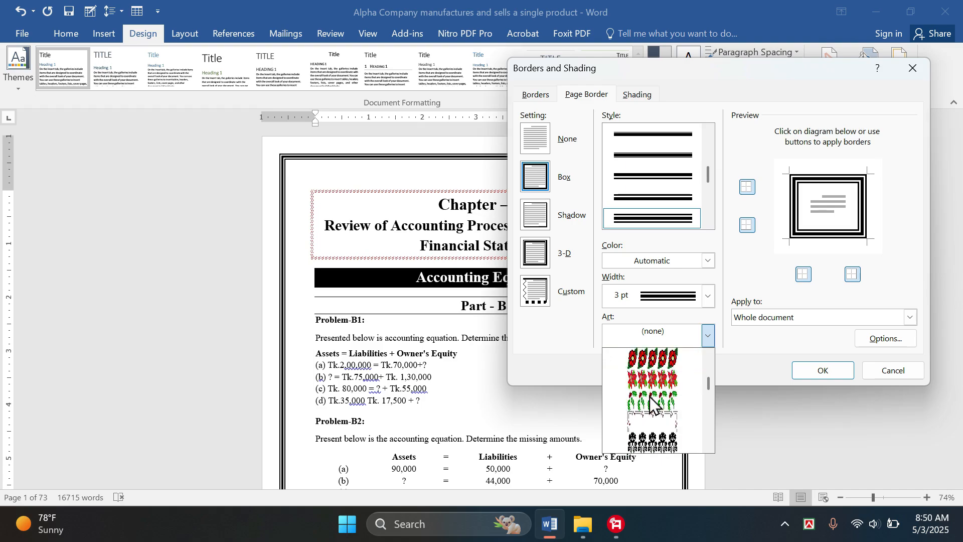
click(650, 384)
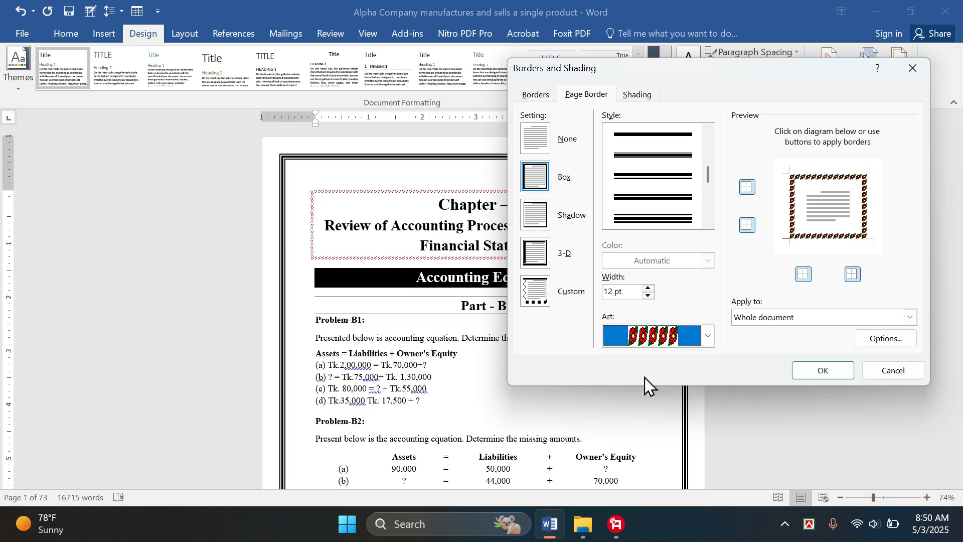
click(813, 370)
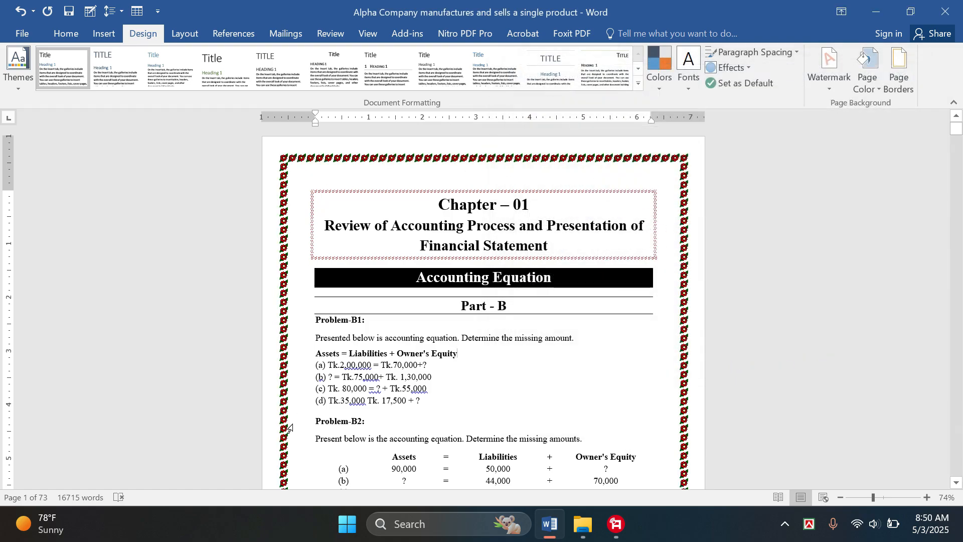
Set the whole-document page border margins from the page edge to 3 pt top, 1 pt bottom and 0 pt left, and reduce the right margin.
double_click(289, 427)
click(890, 371)
click(900, 75)
click(780, 318)
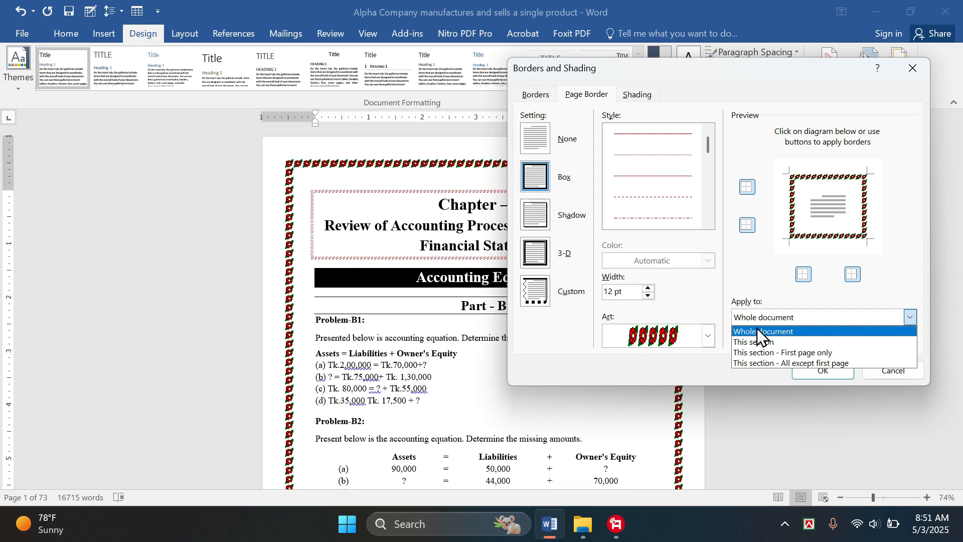
click(764, 330)
click(908, 346)
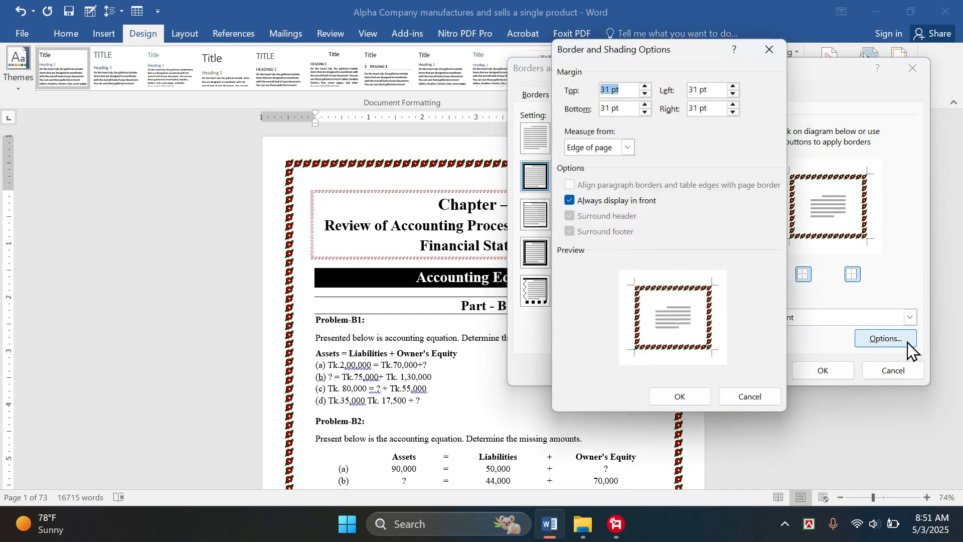
click(645, 94)
click(645, 94)
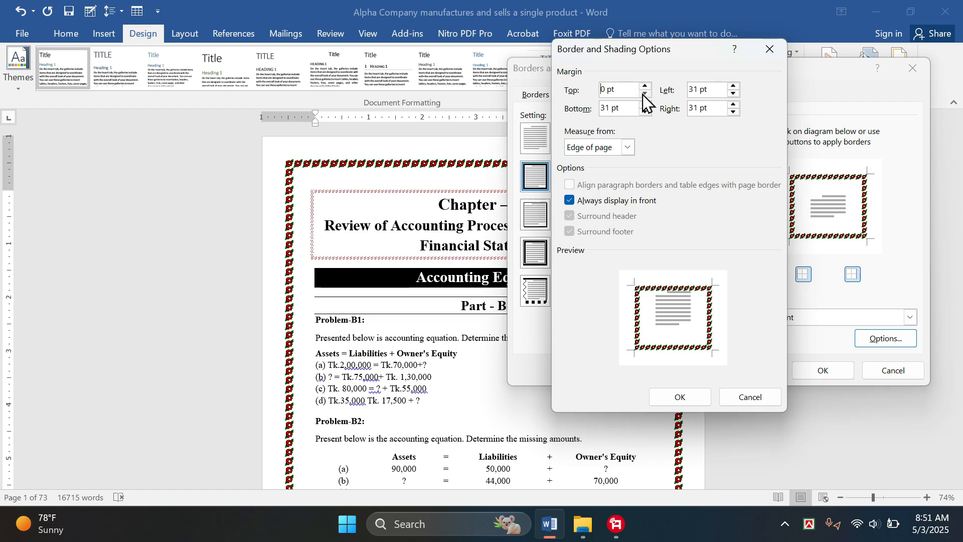
click(645, 86)
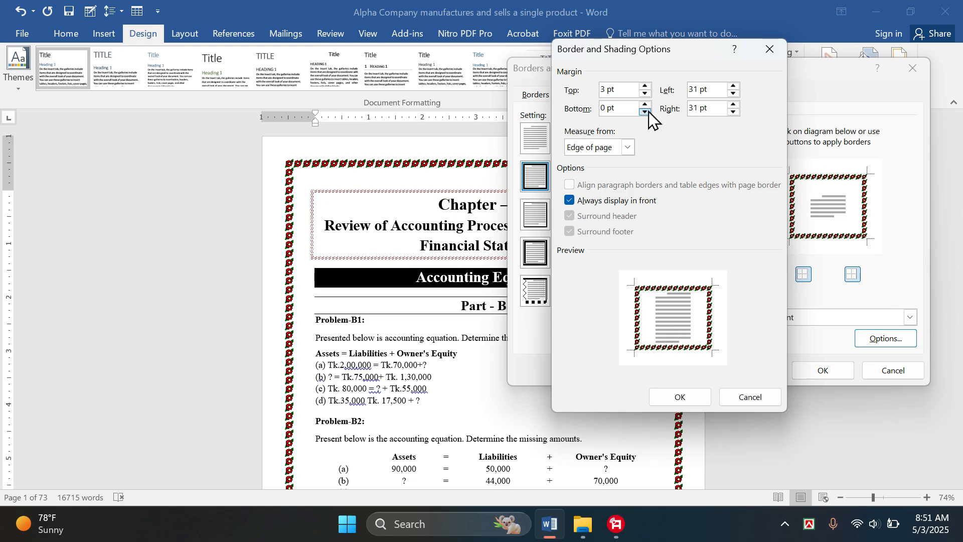
click(645, 104)
click(734, 94)
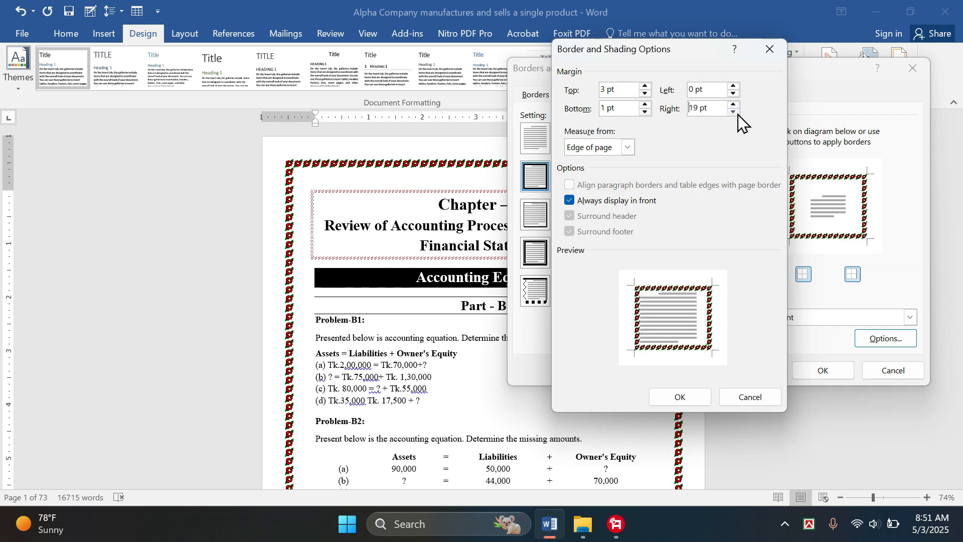
click(695, 394)
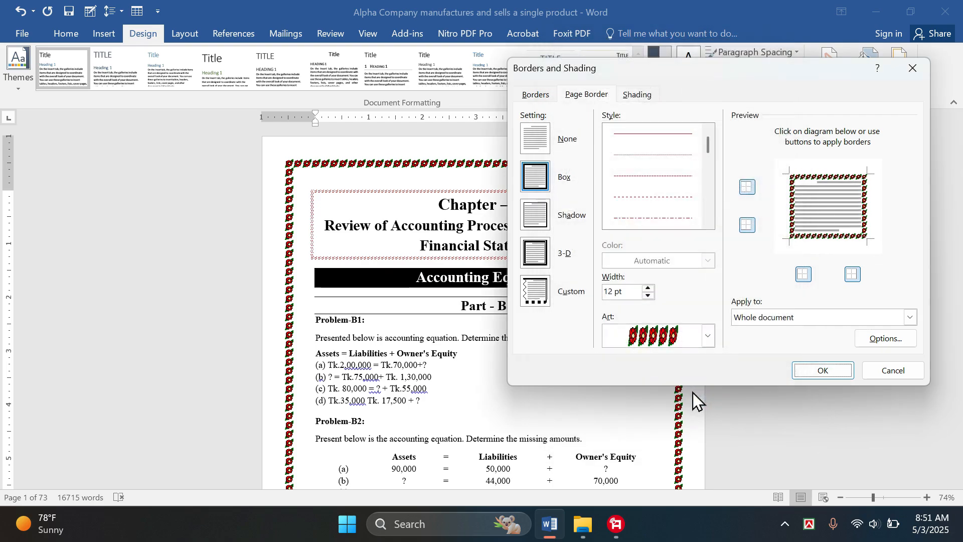
click(807, 367)
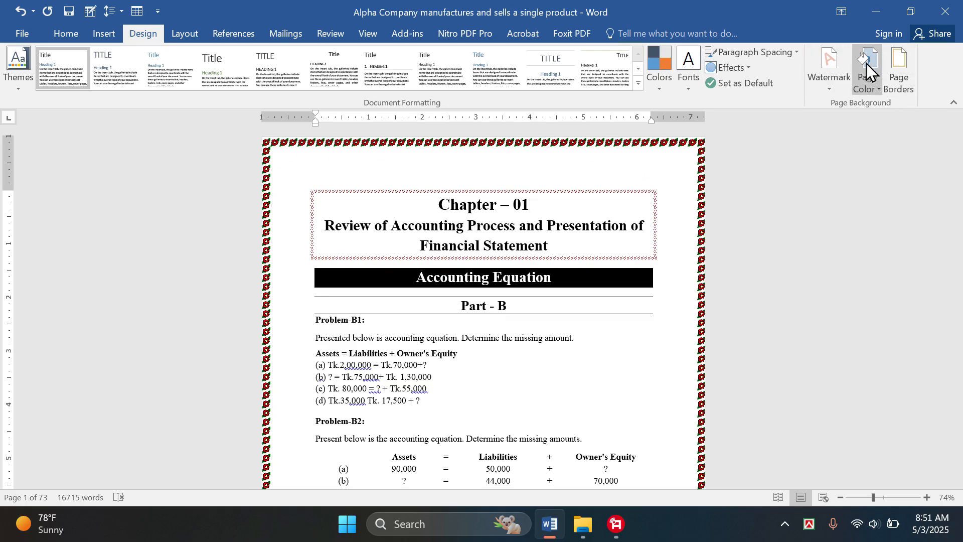
Set the page background color to black for the document.
click(865, 84)
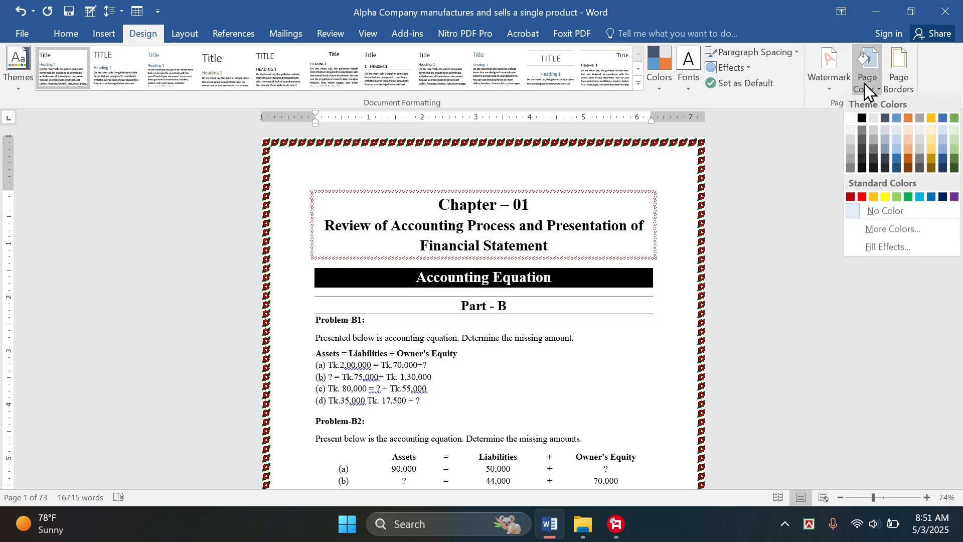
click(863, 121)
scroll(570, 285, down, 2)
scroll(569, 285, down, 9)
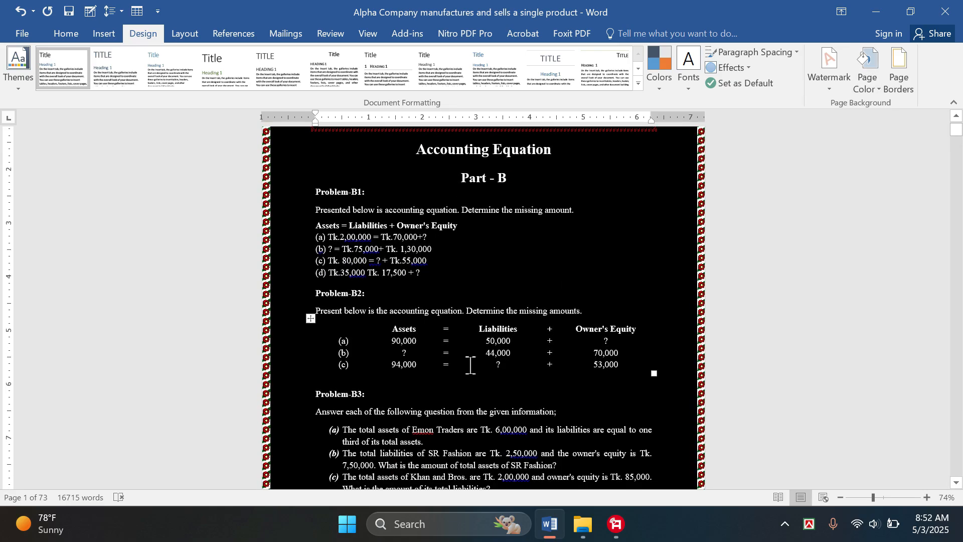
Look through the first pages of the document to check the black background, text and art border.
click(470, 367)
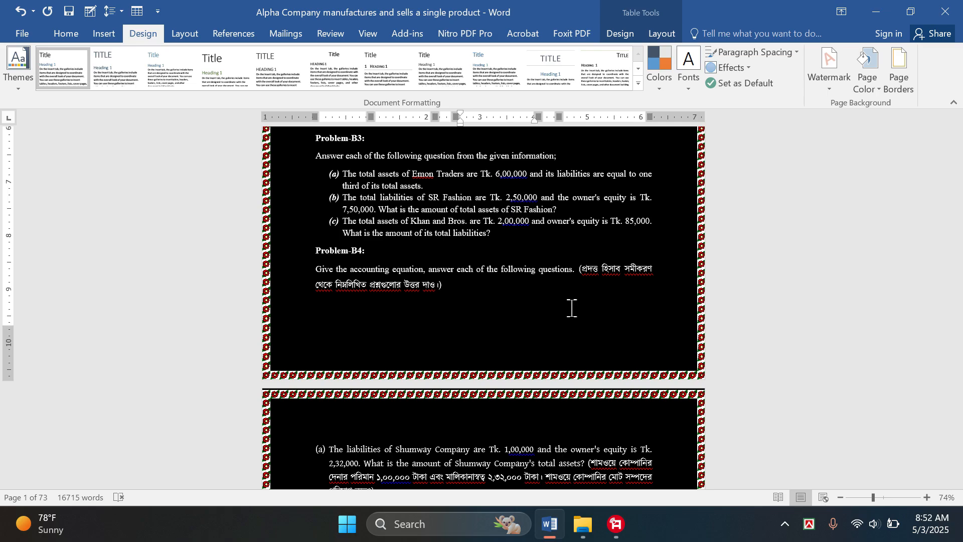
scroll(574, 301, up, 3)
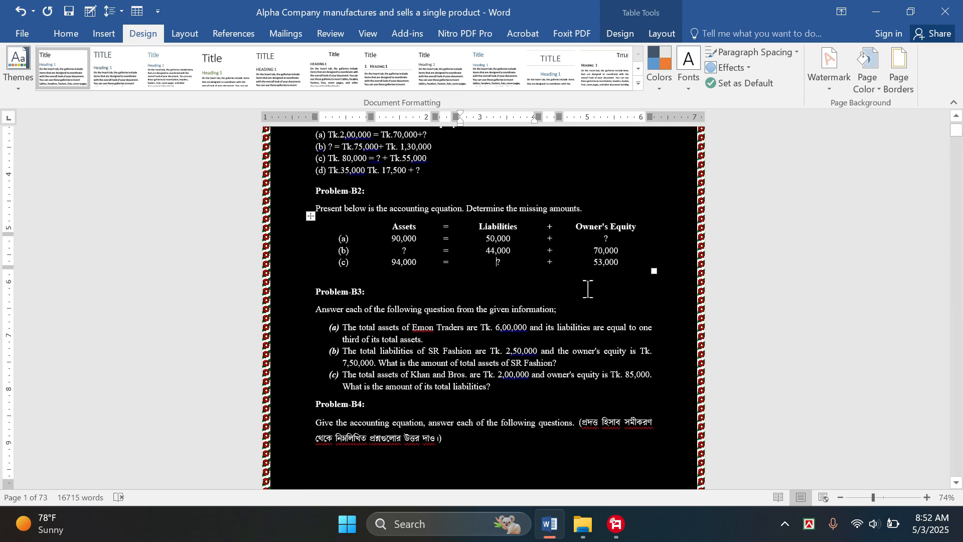
scroll(588, 289, up, 2)
click(553, 288)
scroll(632, 352, down, 3)
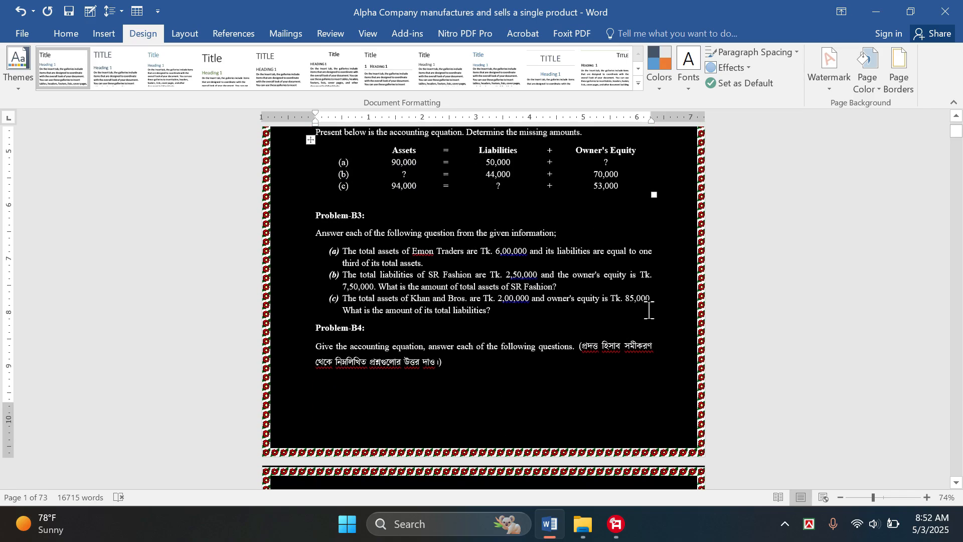
scroll(526, 232, down, 3)
scroll(550, 321, down, 2)
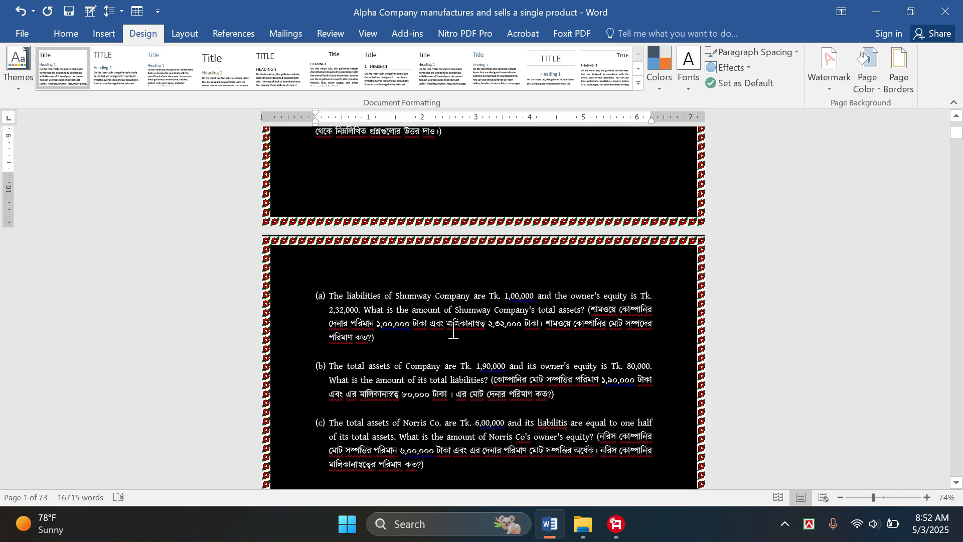
scroll(517, 276, down, 10)
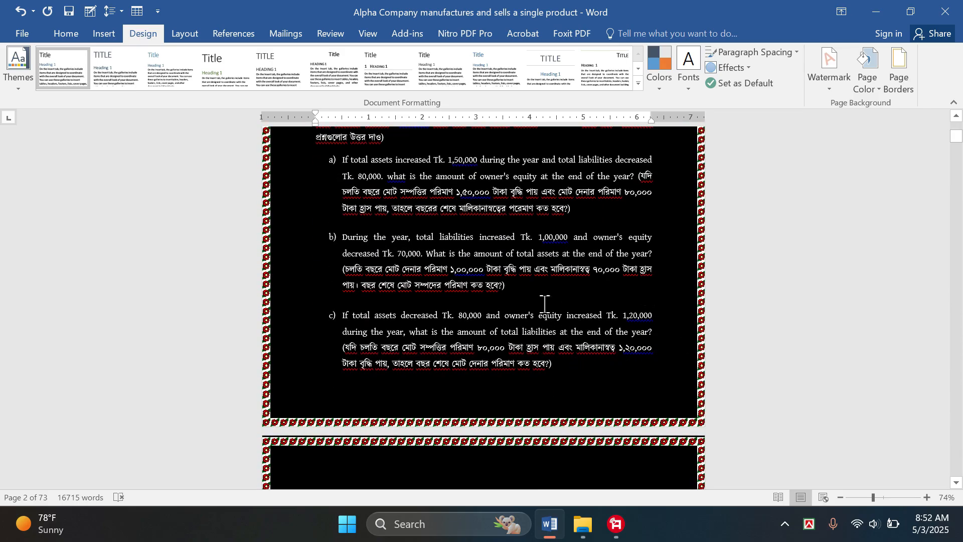
scroll(522, 365, up, 10)
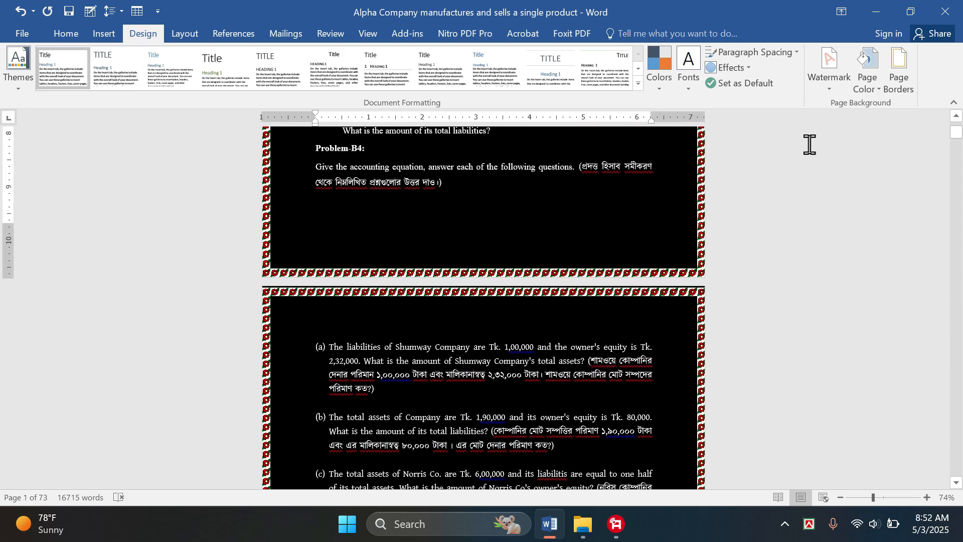
Change the page background color to white.
click(872, 95)
click(852, 121)
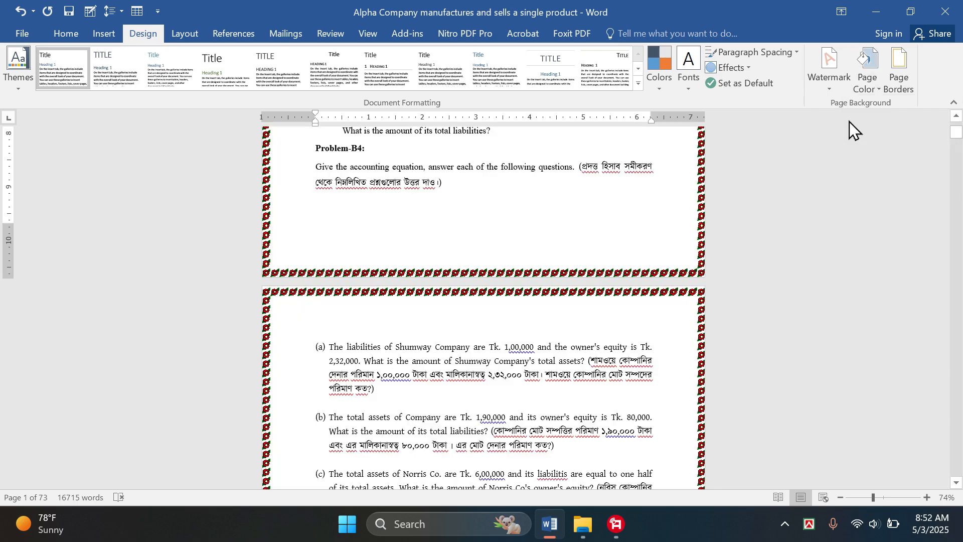
scroll(669, 264, up, 5)
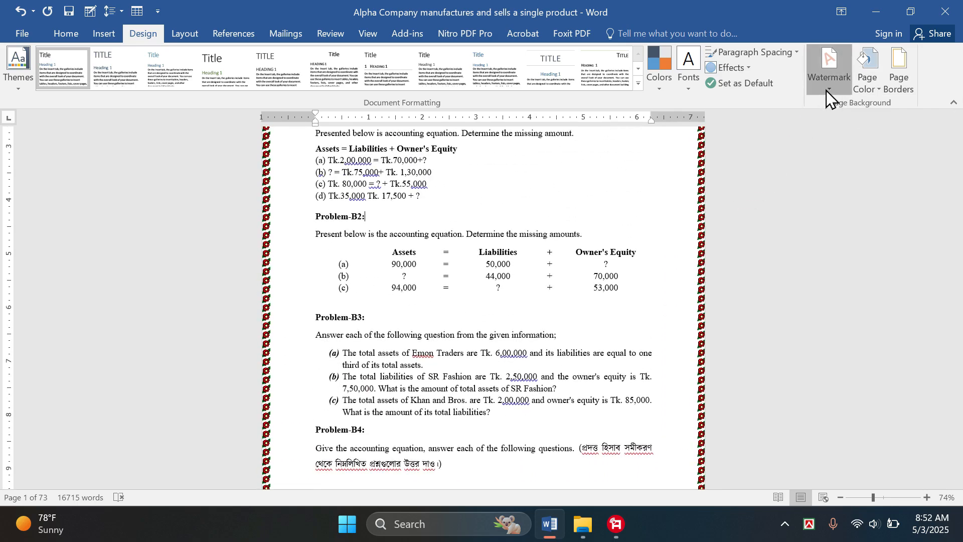
Add the built-in CONFIDENTIAL 1 diagonal watermark to the document pages.
click(826, 91)
click(827, 91)
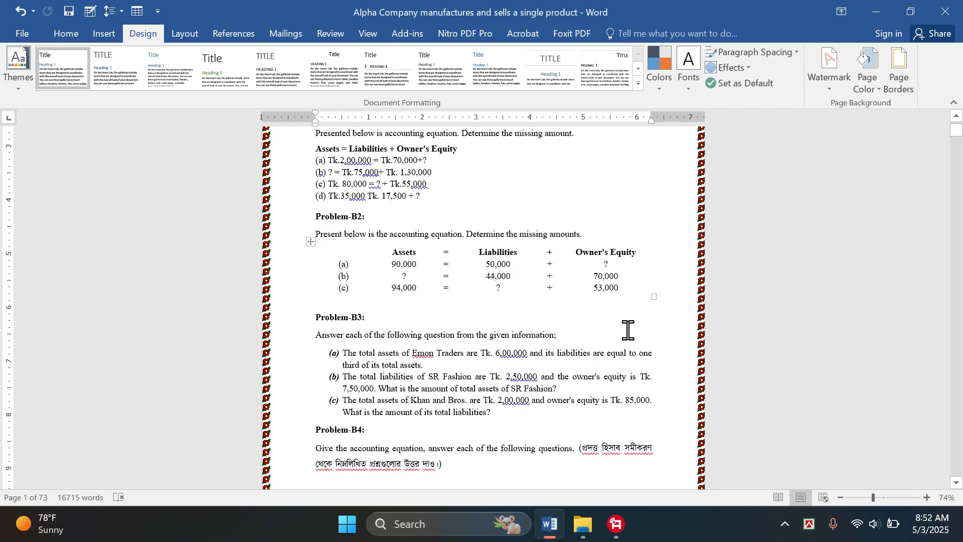
ctrl+scroll(613, 325, down, 4)
ctrl+scroll(613, 325, up, 1)
scroll(593, 334, up, 2)
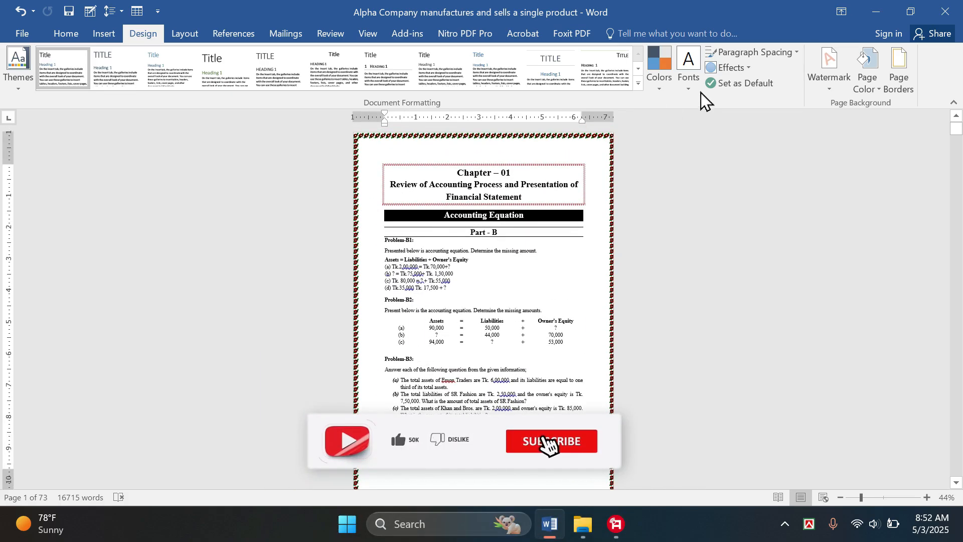
click(831, 89)
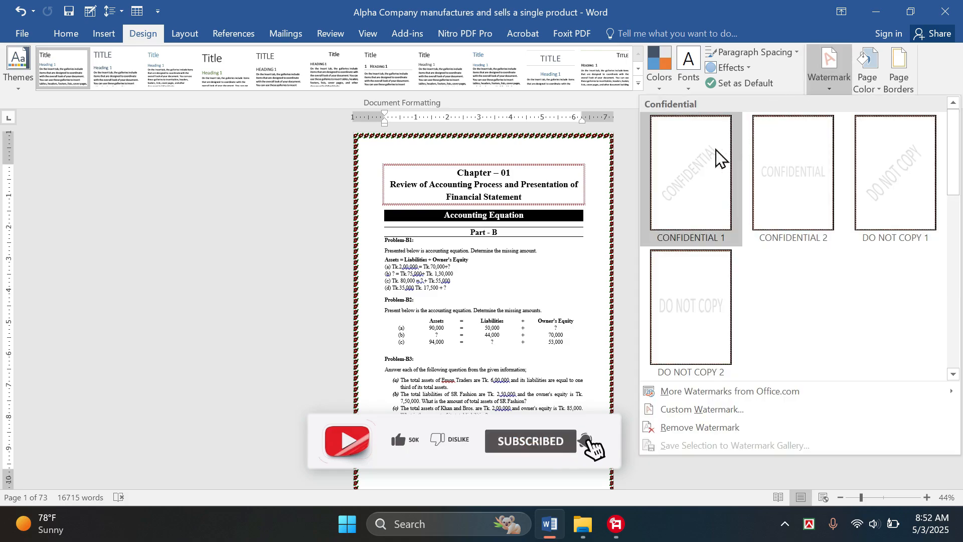
click(705, 172)
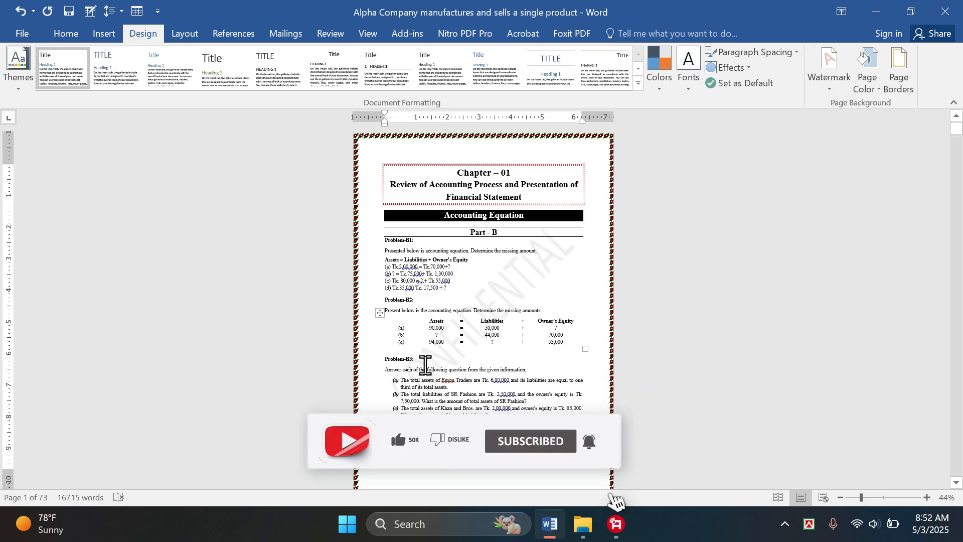
Set up a custom text watermark in English (United States), replacing CONFIDENTIAL with the person's name.
click(839, 80)
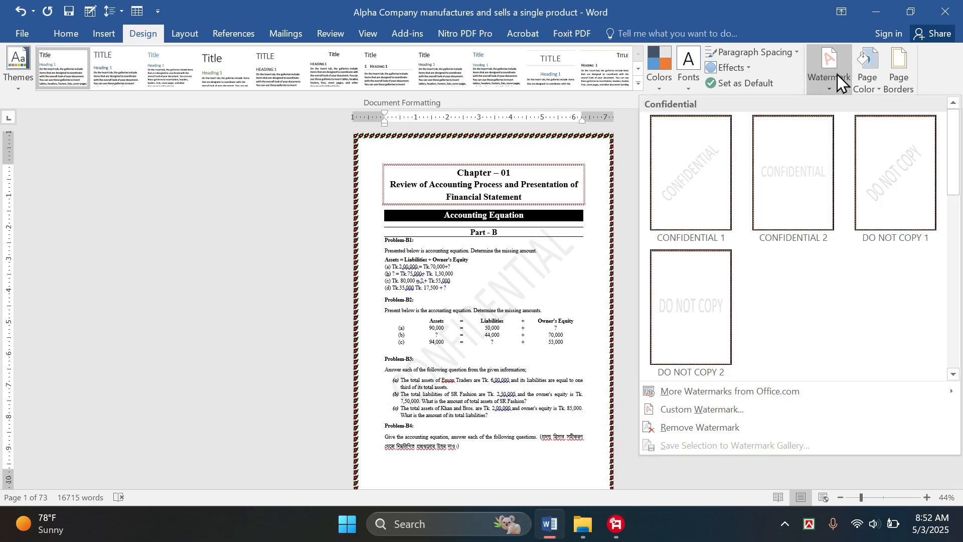
click(689, 410)
drag(466, 126, 679, 125)
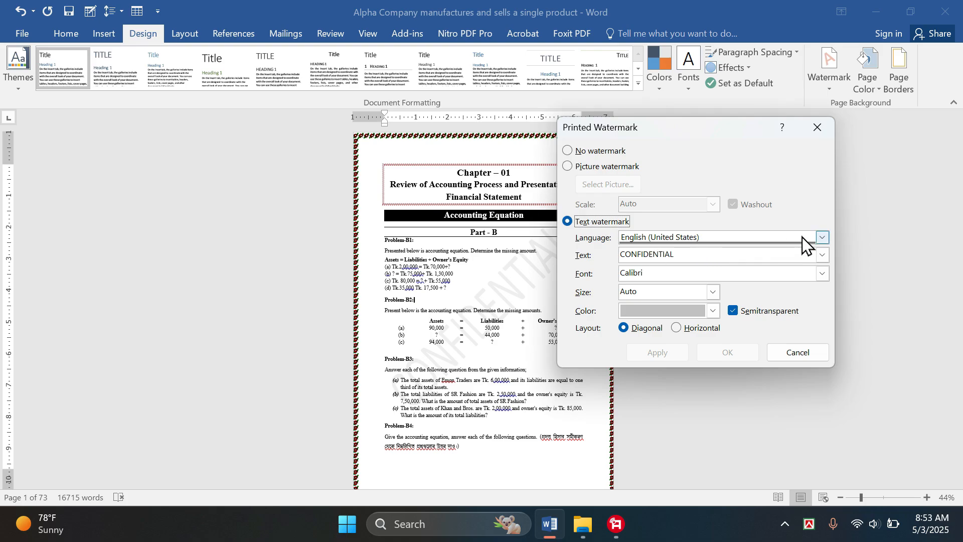
click(725, 237)
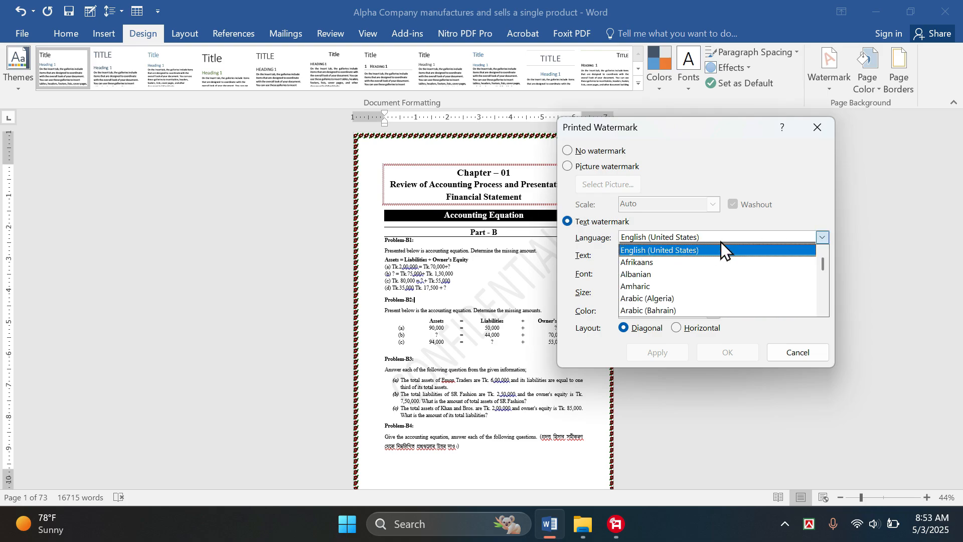
click(723, 250)
drag(675, 255, 584, 255)
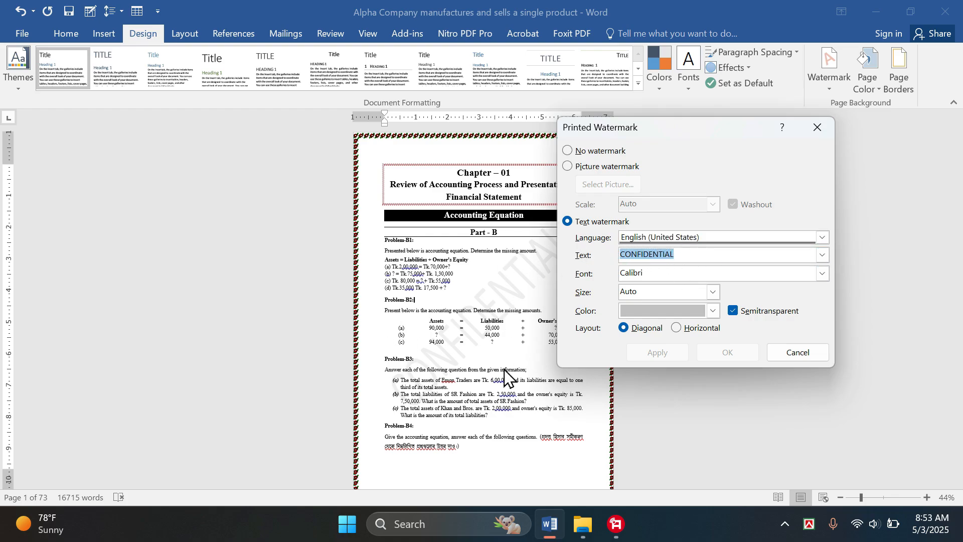
text(FARABI BHAI)
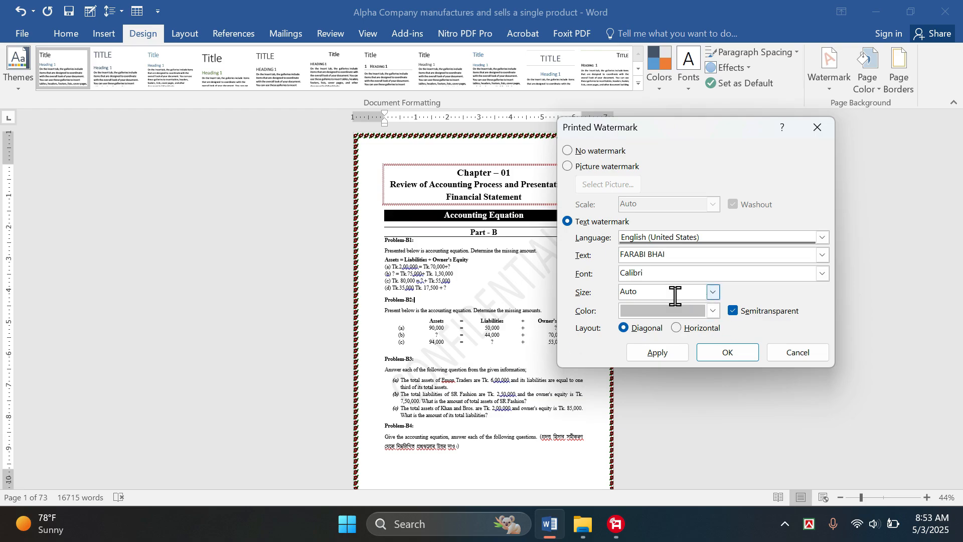
Set the custom watermark's font to Arial Black.
click(684, 275)
drag(683, 278, 613, 291)
text(arial black)
click(823, 273)
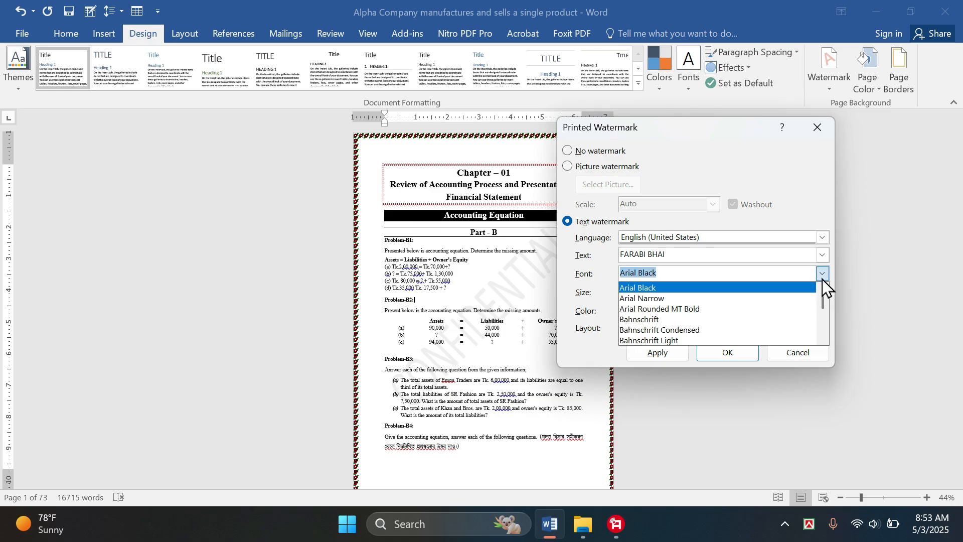
scroll(645, 308, down, 3)
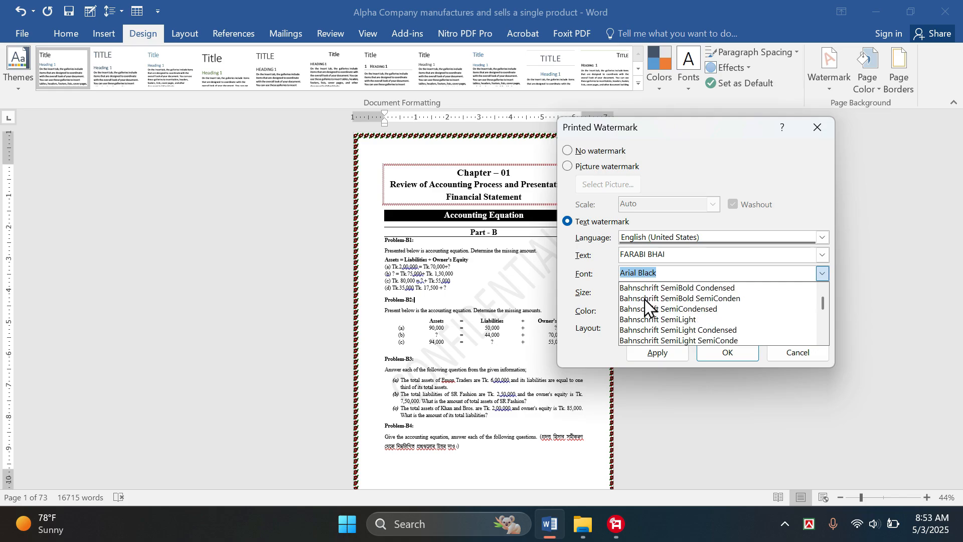
scroll(645, 308, up, 4)
click(675, 321)
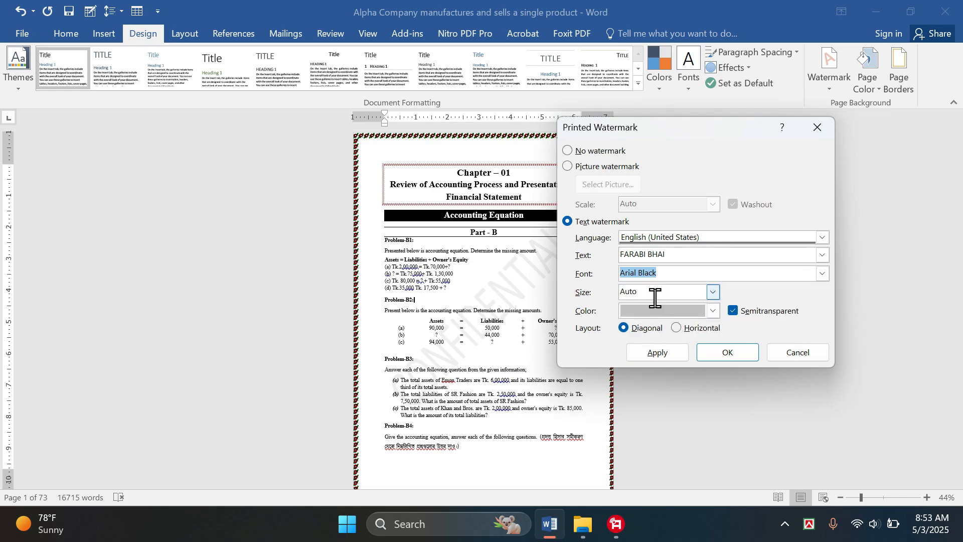
Set the diagonal, semitransparent text watermark's color to light gray and apply it to the document.
click(714, 311)
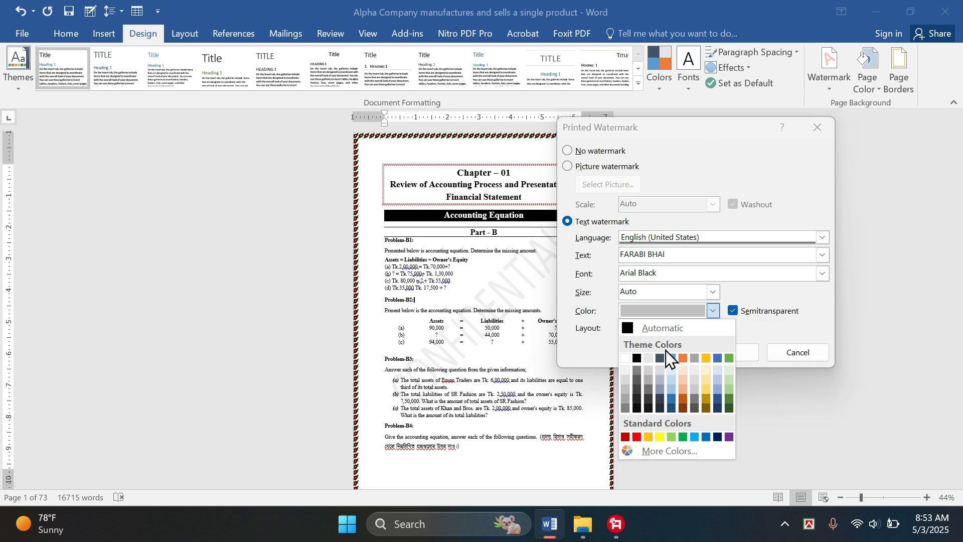
click(625, 394)
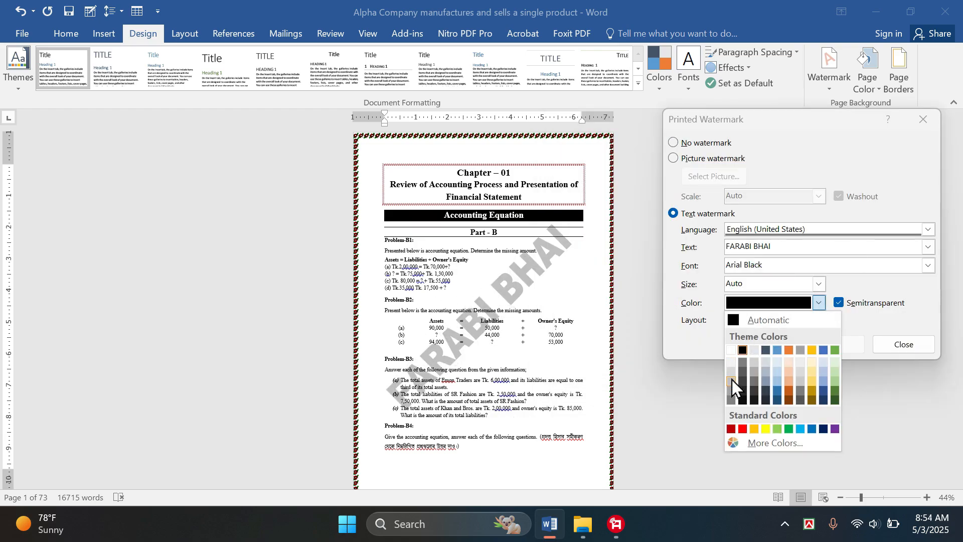
click(732, 380)
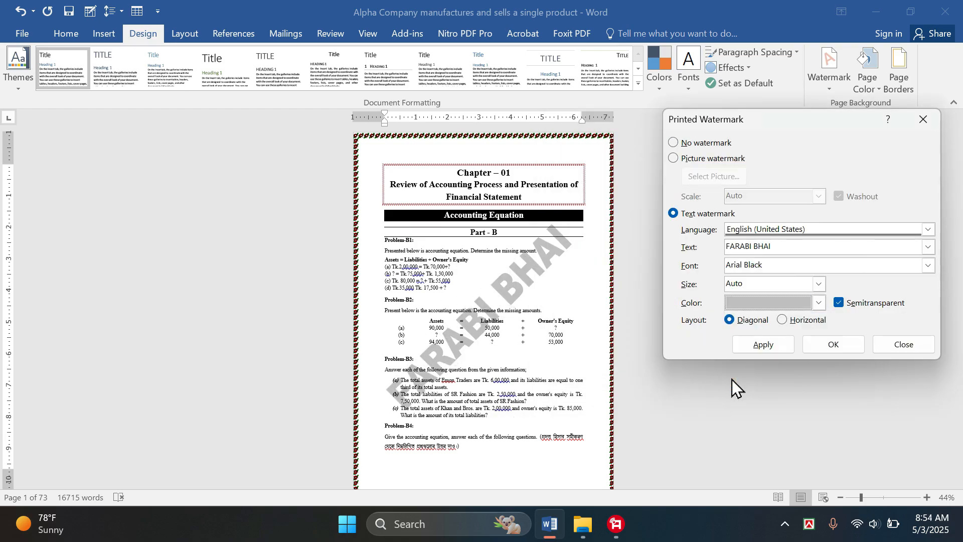
click(757, 344)
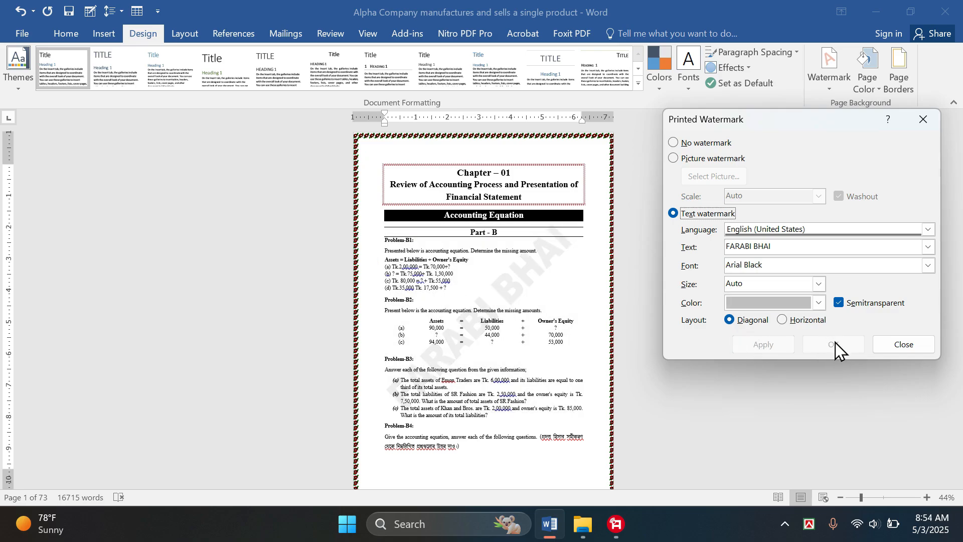
click(901, 344)
scroll(452, 425, down, 1)
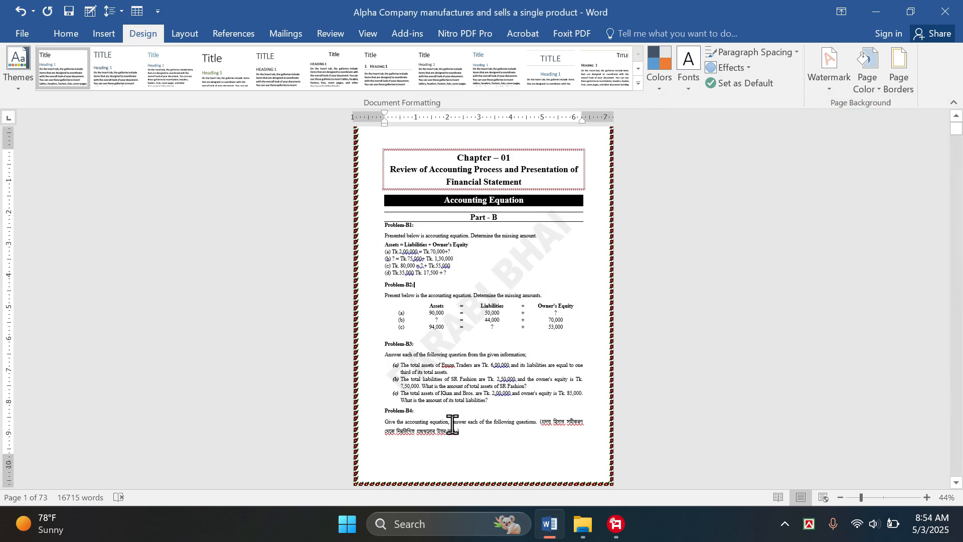
scroll(469, 446, down, 4)
scroll(461, 454, up, 5)
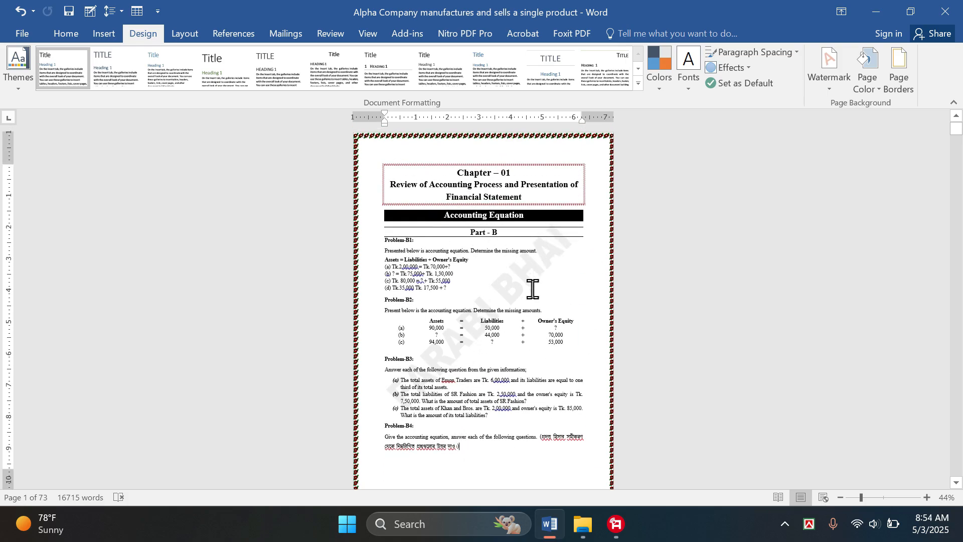
Remove the text watermark from the document and start a custom watermark that uses a picture.
click(833, 85)
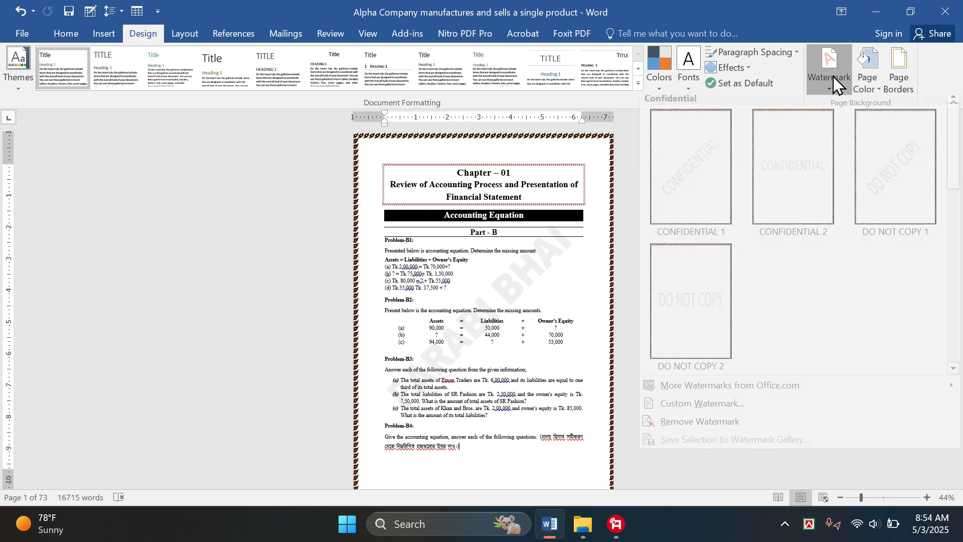
click(690, 427)
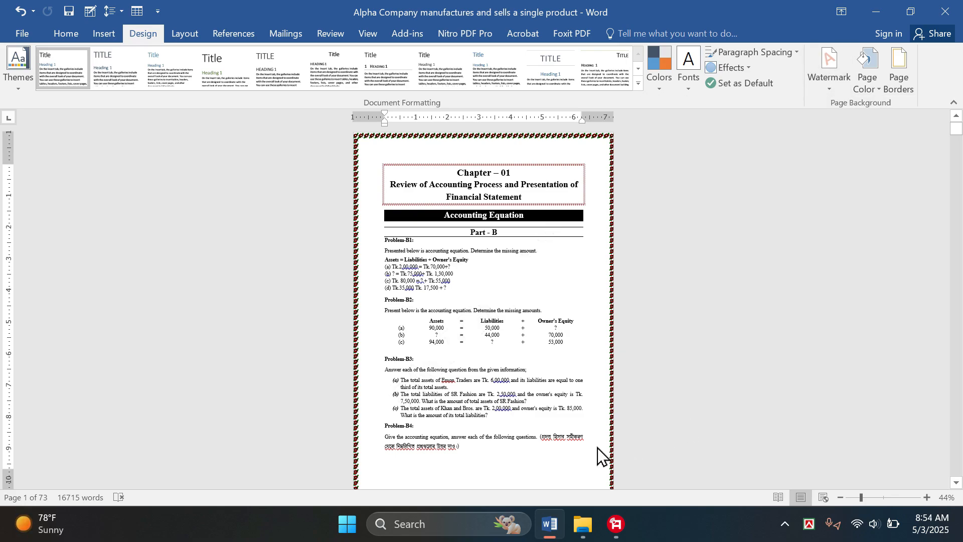
click(846, 86)
click(680, 411)
click(675, 158)
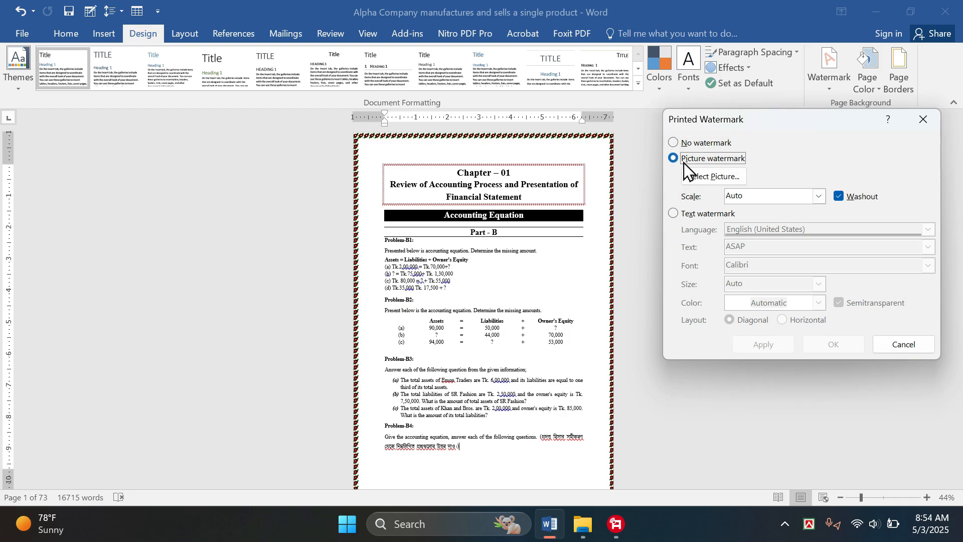
Apply the Desktop picture images.jpg as the watermark, with Auto scale and Washout.
click(713, 177)
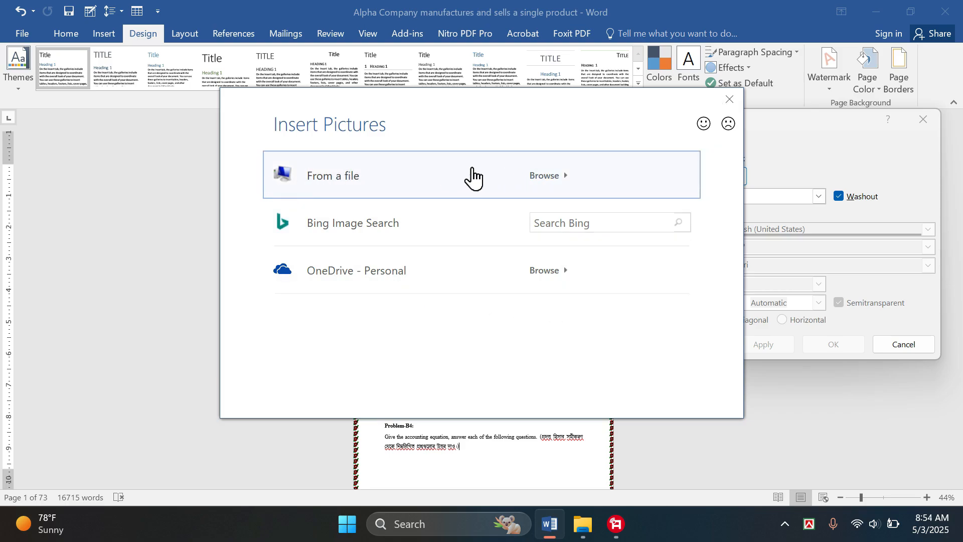
click(566, 179)
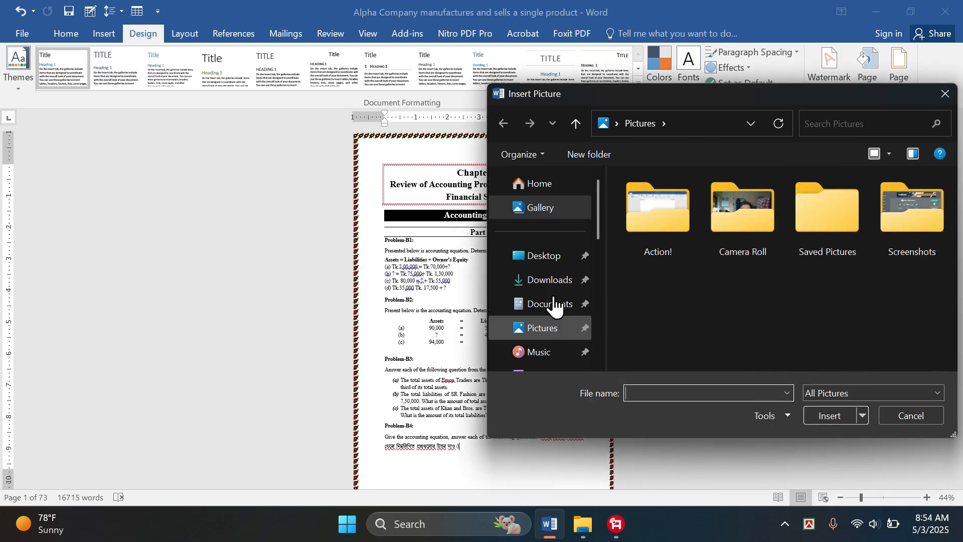
click(547, 257)
scroll(822, 256, down, 1)
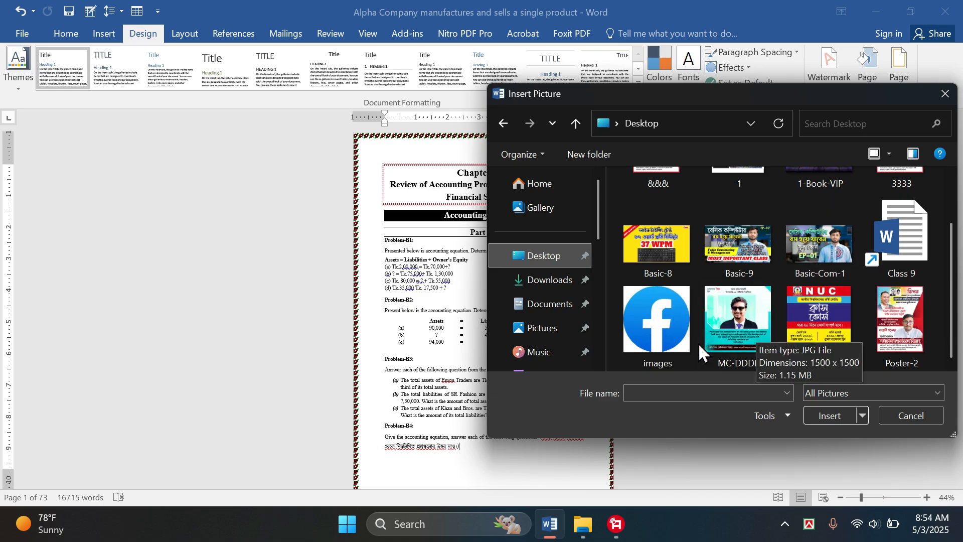
click(657, 321)
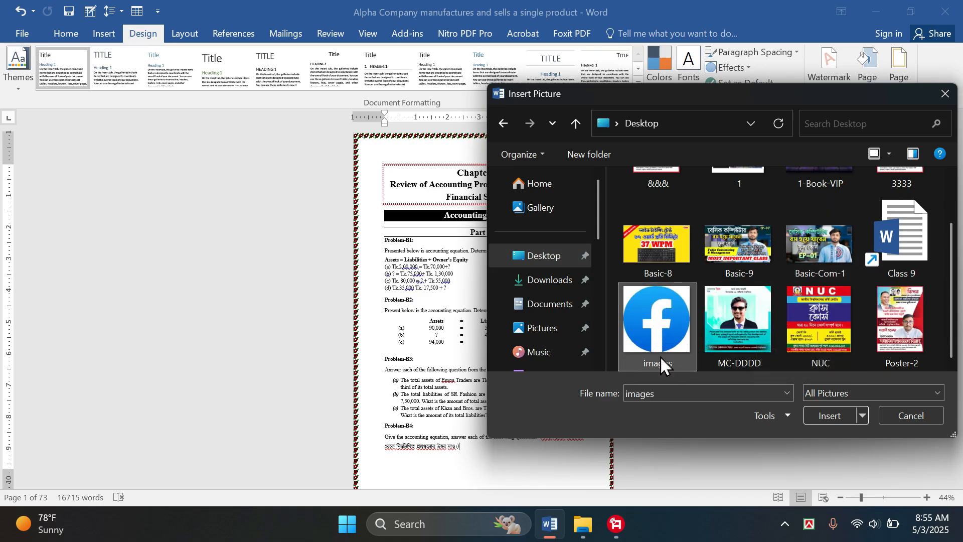
click(831, 416)
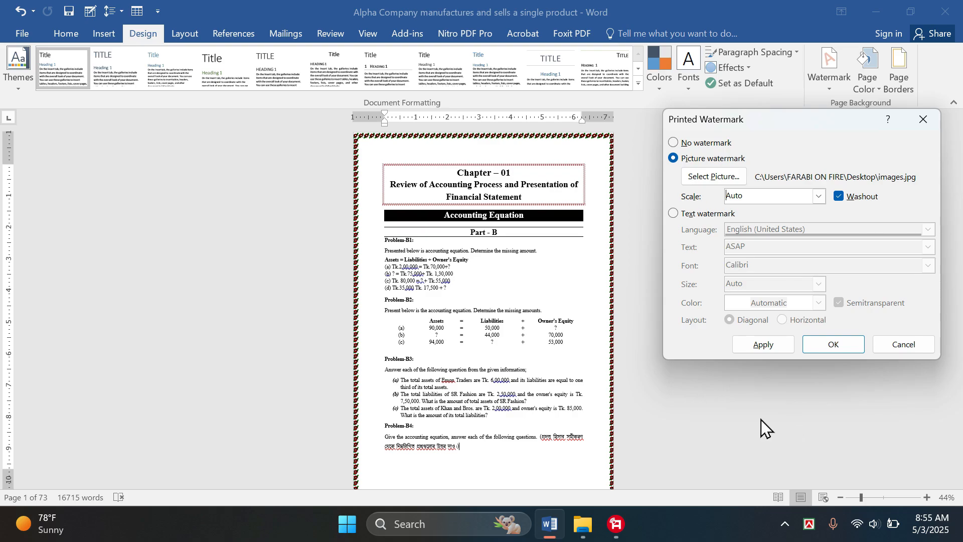
click(758, 343)
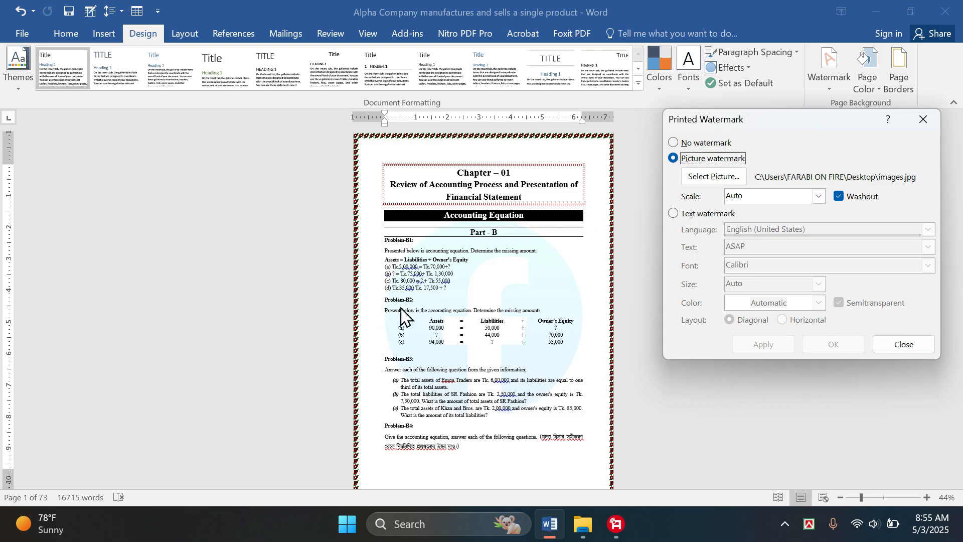
click(904, 344)
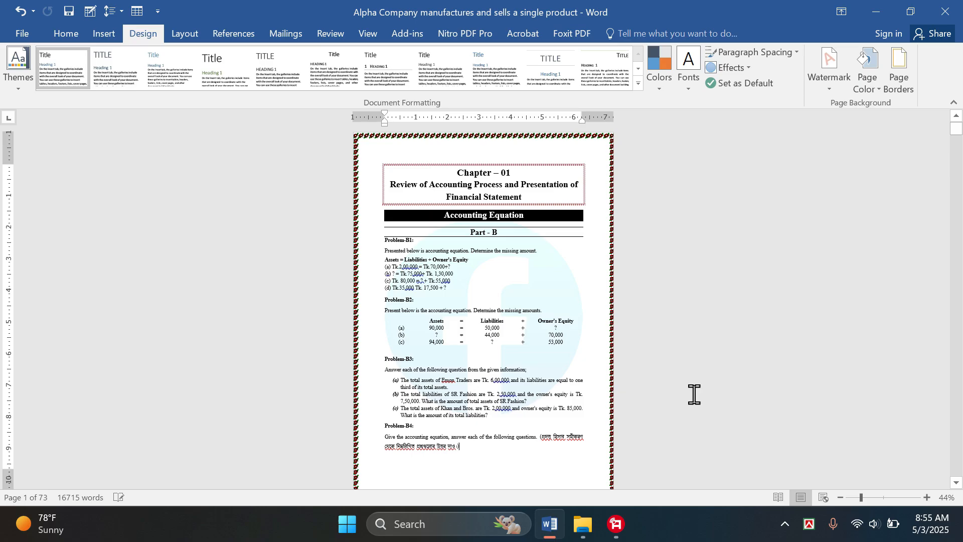
Examine the picture watermark across the document's pages and in the print preview.
scroll(541, 397, down, 5)
scroll(540, 397, down, 15)
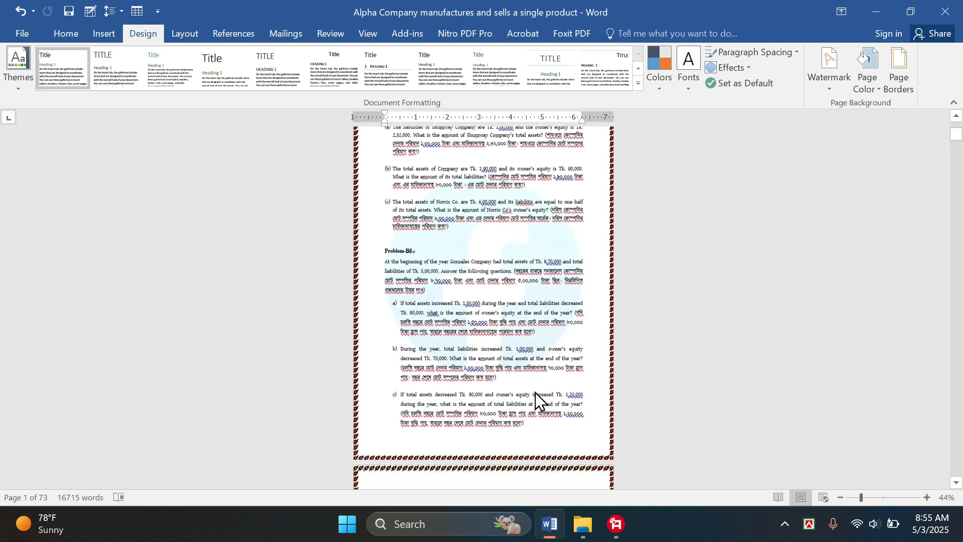
scroll(512, 370, down, 15)
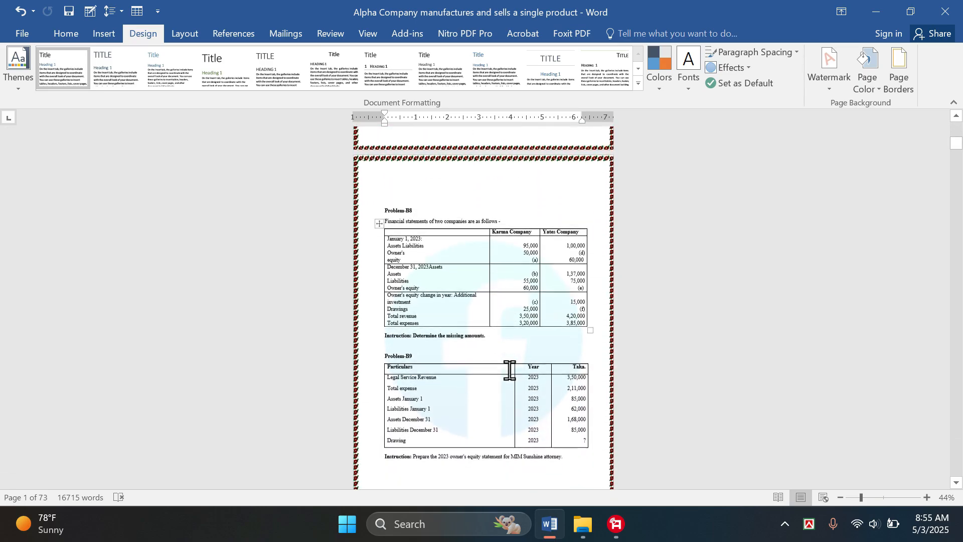
scroll(495, 359, up, 15)
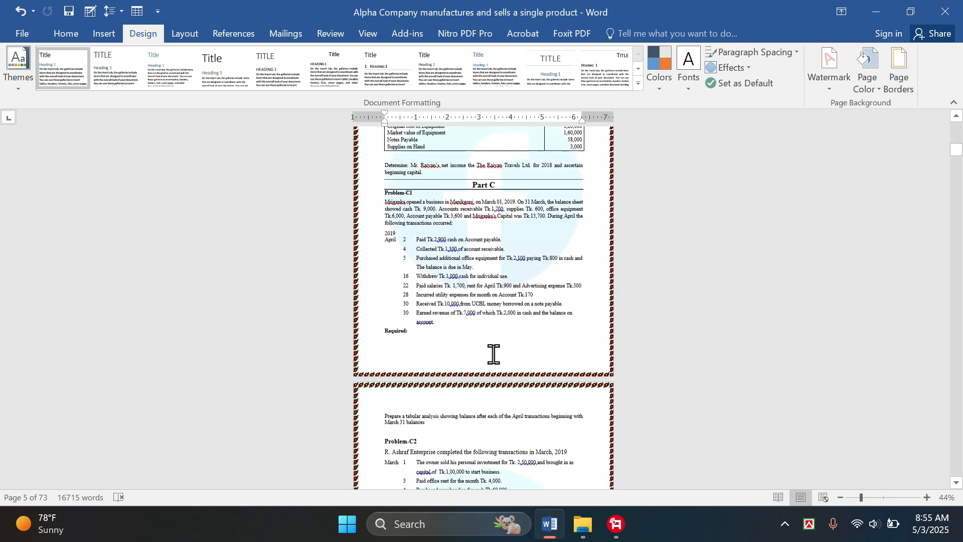
scroll(494, 341, up, 6)
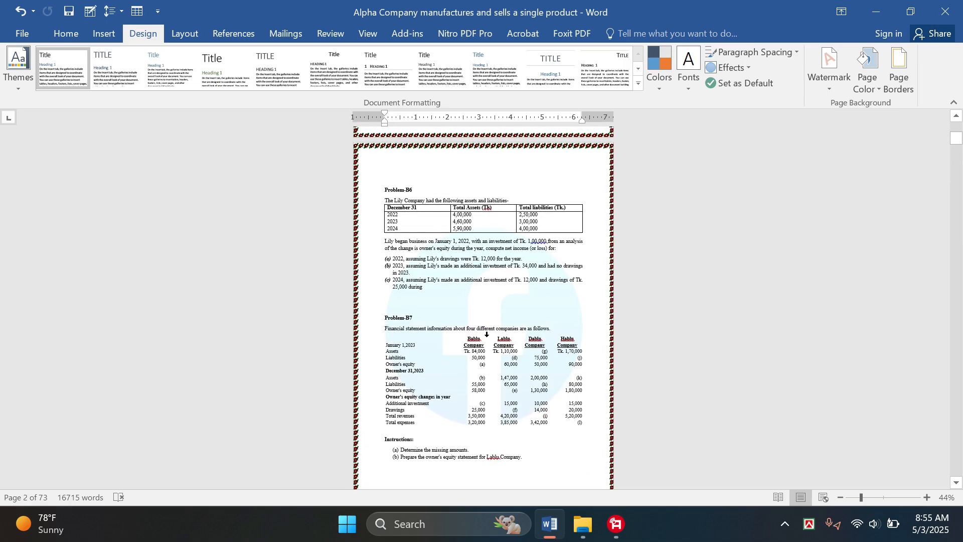
key(ctrl+p)
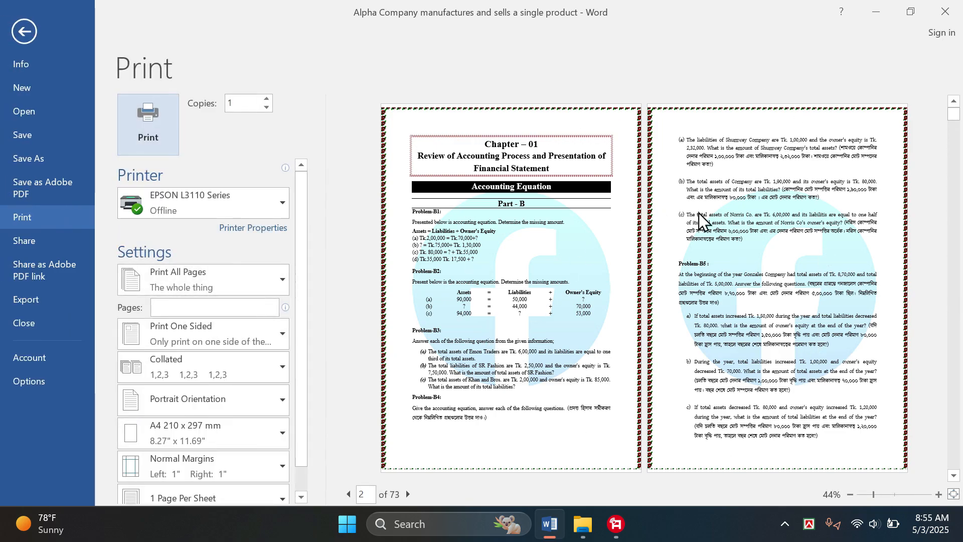
scroll(773, 248, down, 9)
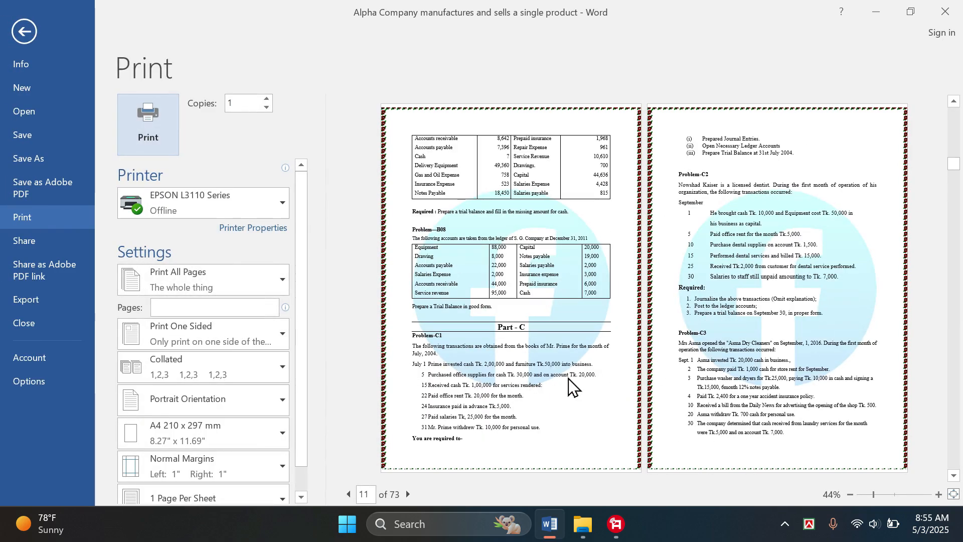
key(Escape)
scroll(627, 226, up, 10)
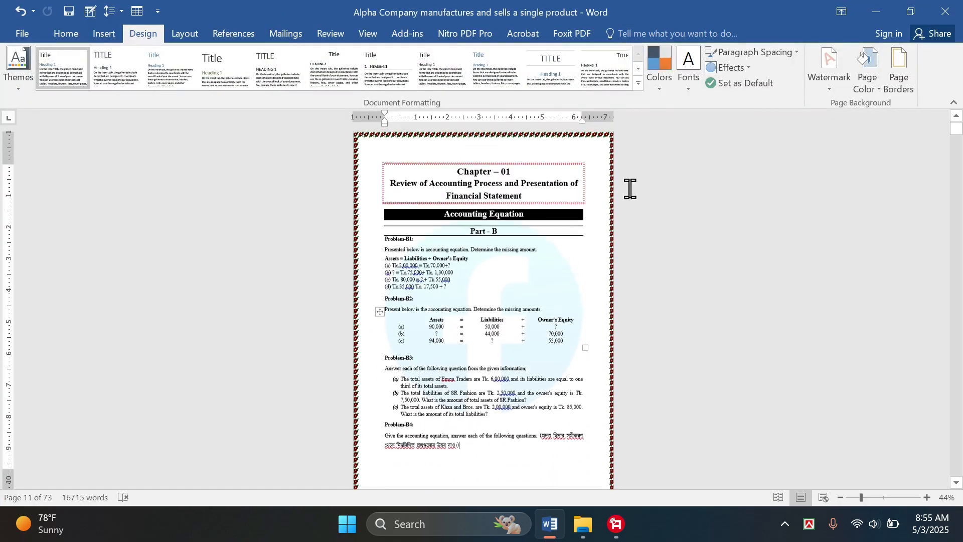
Set the page border's top, bottom, left and right margins to 31 pt, measured from the edge of the page.
click(898, 78)
click(881, 342)
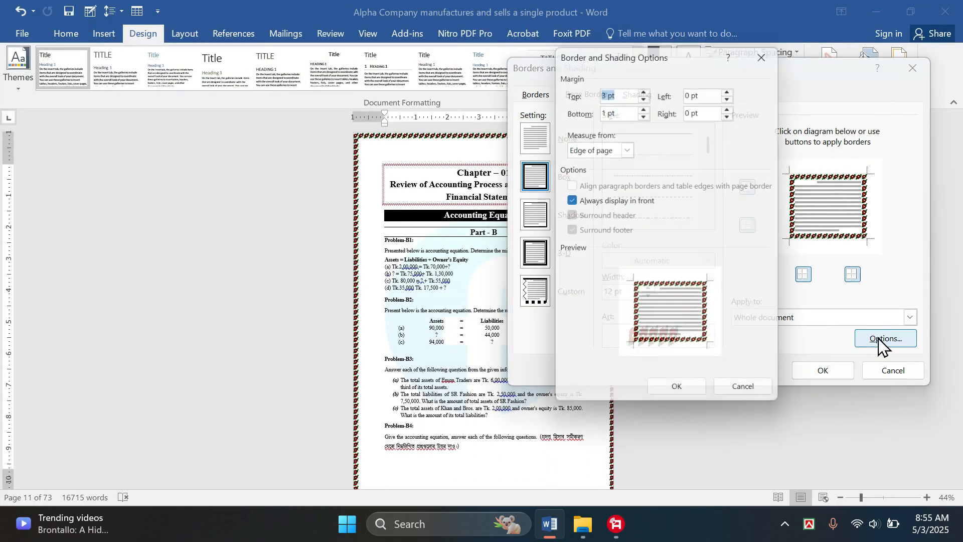
text(24)
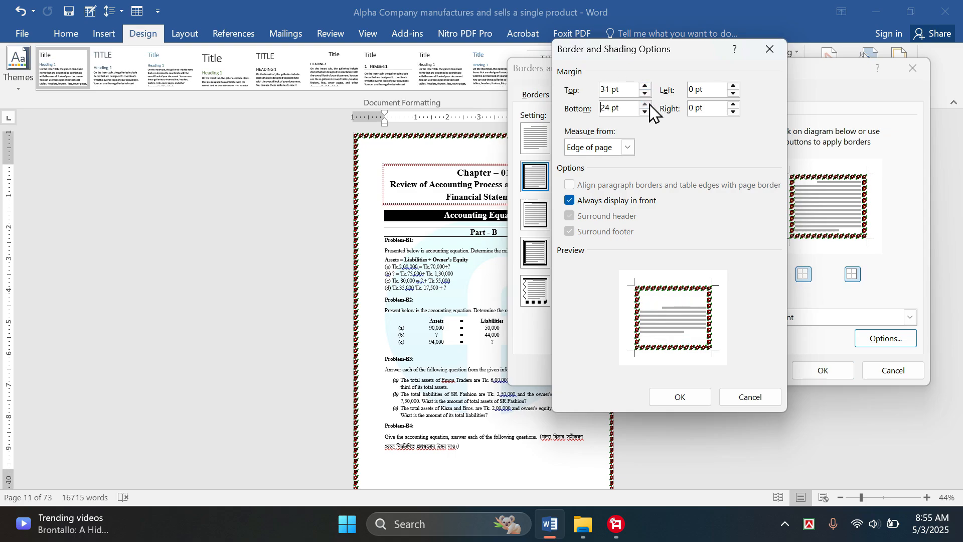
click(646, 105)
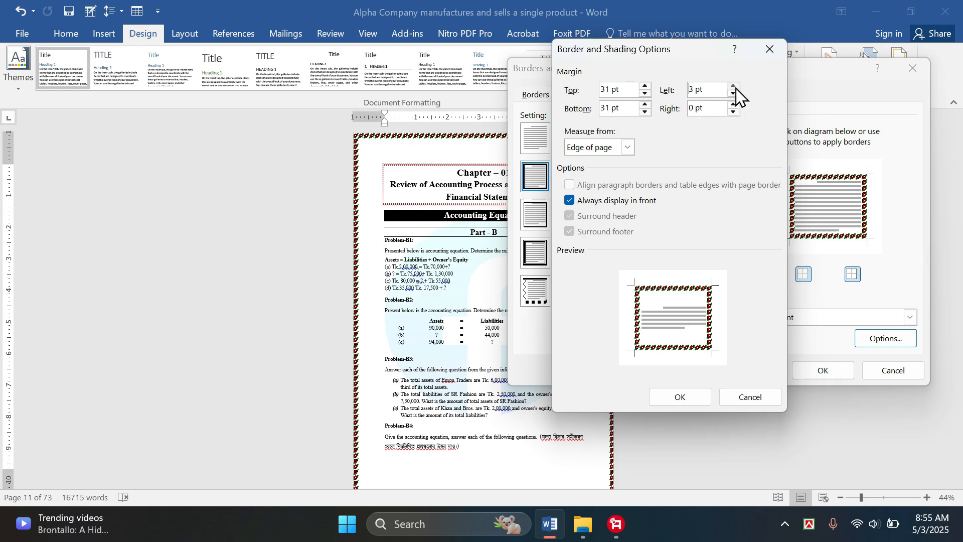
click(735, 105)
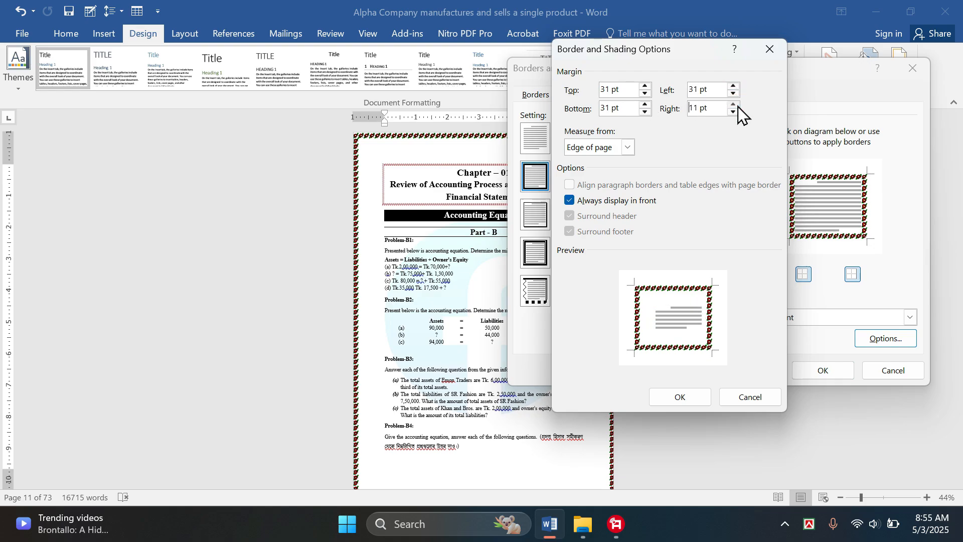
click(695, 396)
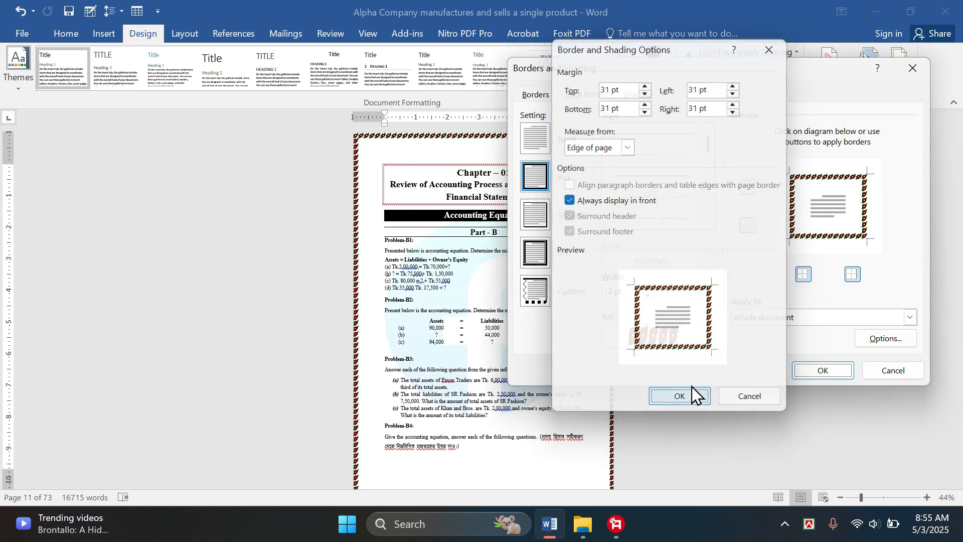
Change the page border art to the black floral pattern, reduce its width, and apply it to the whole document.
click(709, 337)
scroll(683, 414, down, 5)
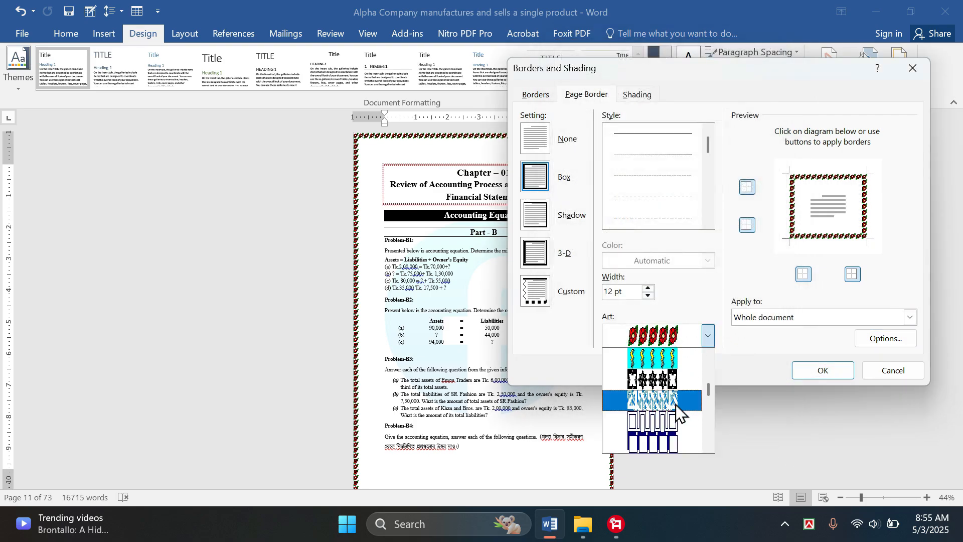
scroll(675, 414, down, 4)
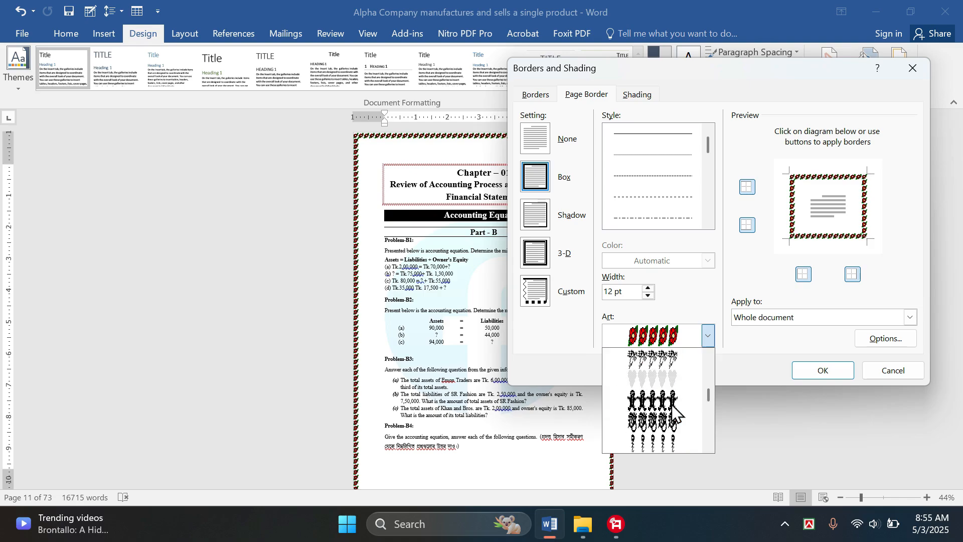
scroll(663, 415, up, 1)
click(652, 405)
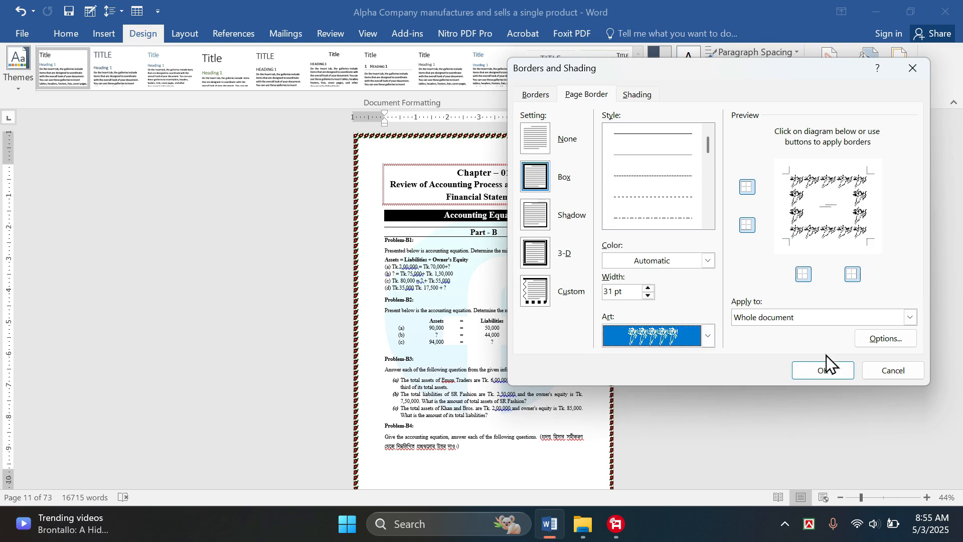
click(649, 297)
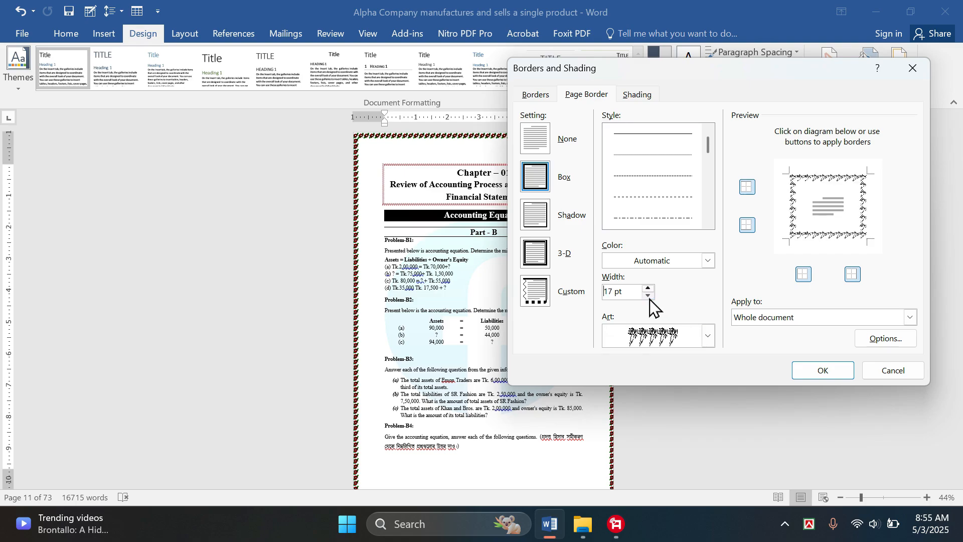
click(649, 295)
click(648, 296)
click(813, 371)
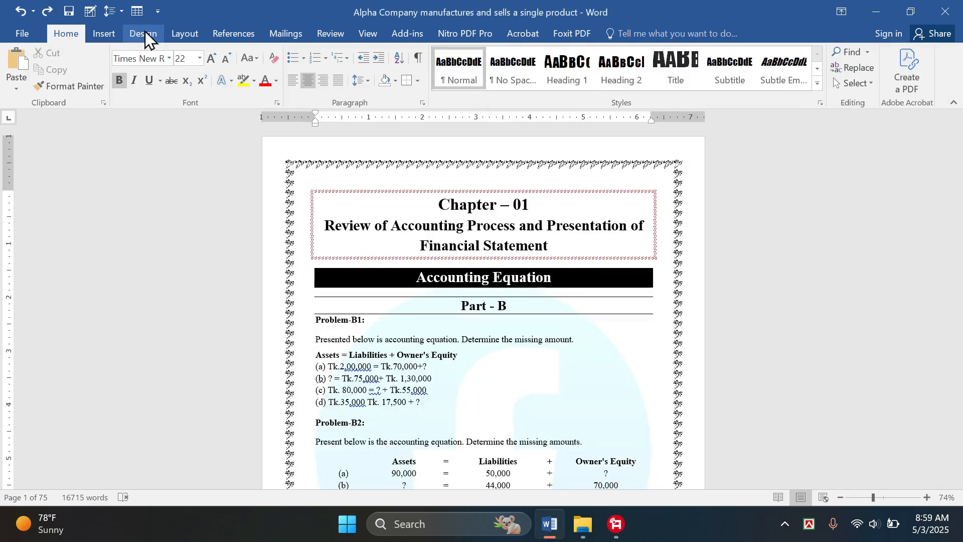
Examine the top and bottom areas of the first pages where a header and footer would go.
click(119, 31)
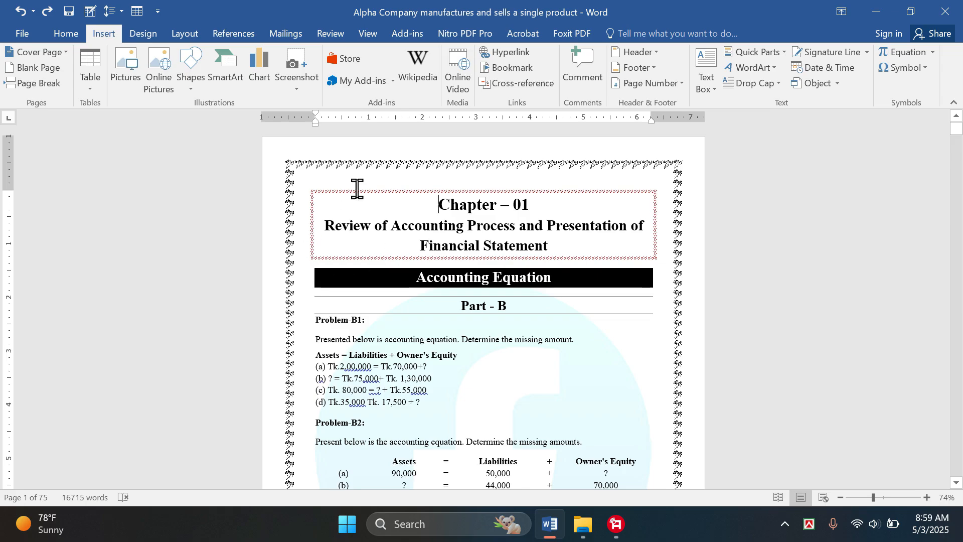
scroll(598, 279, down, 1)
scroll(362, 266, up, 1)
scroll(510, 334, down, 8)
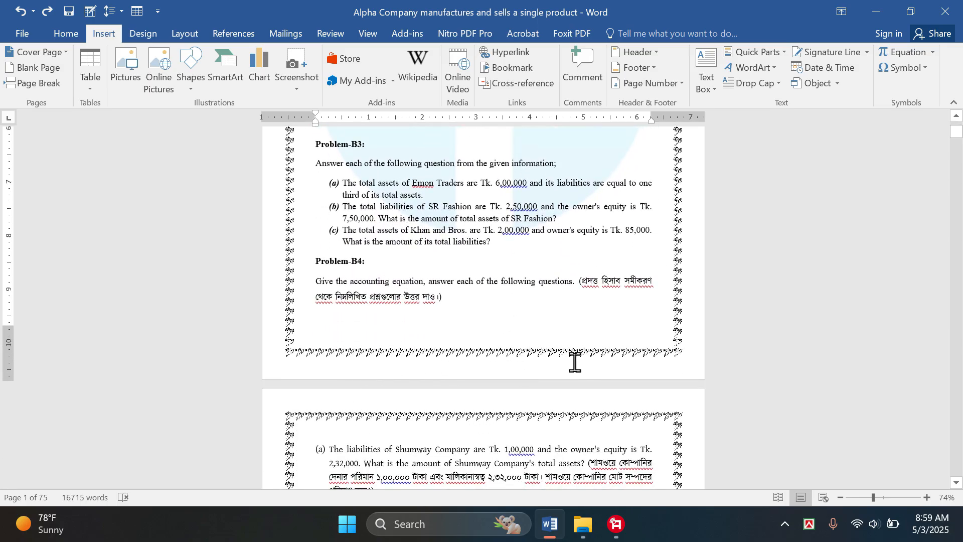
scroll(564, 360, up, 8)
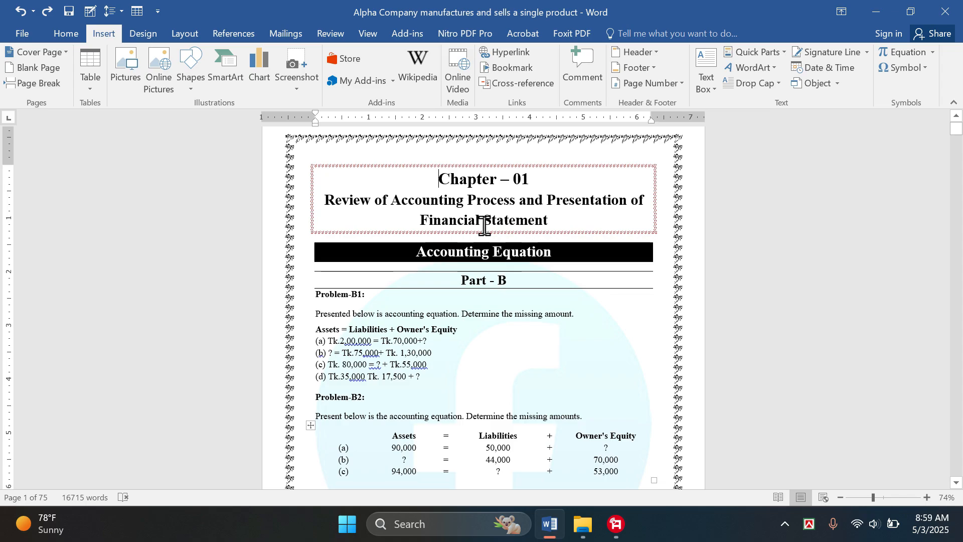
scroll(423, 150, up, 1)
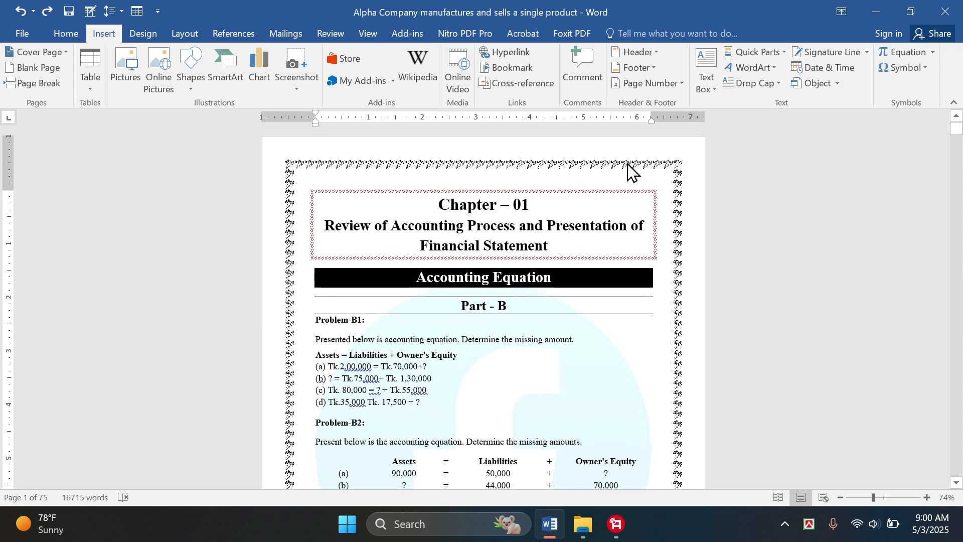
scroll(650, 256, down, 10)
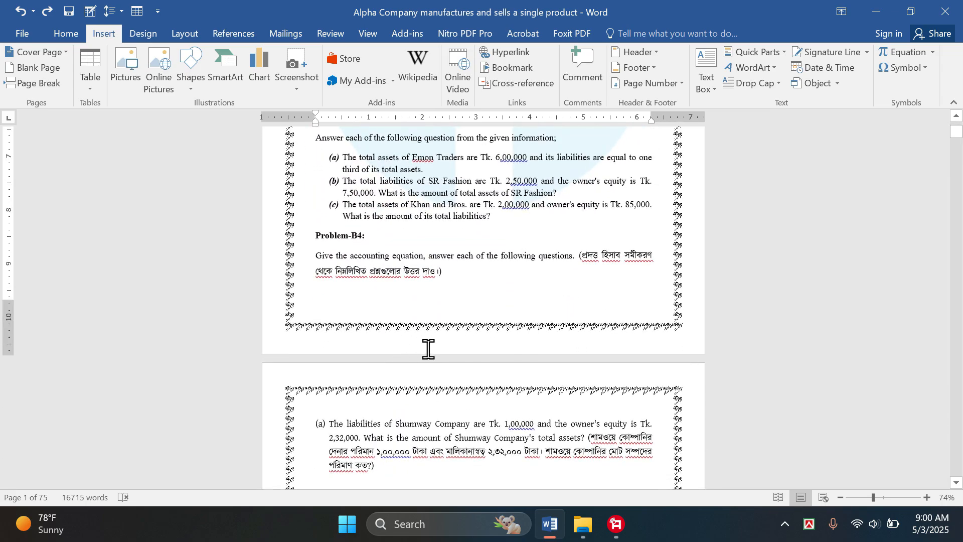
scroll(428, 347, up, 3)
scroll(428, 349, up, 7)
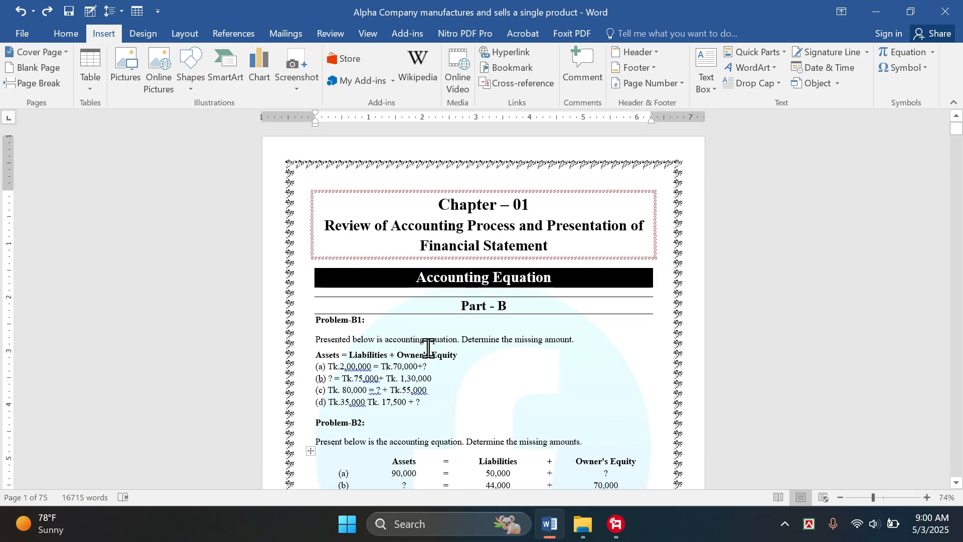
Insert a Blank built-in header, center it, and replace its placeholder with "Intermediate Accounting".
click(629, 55)
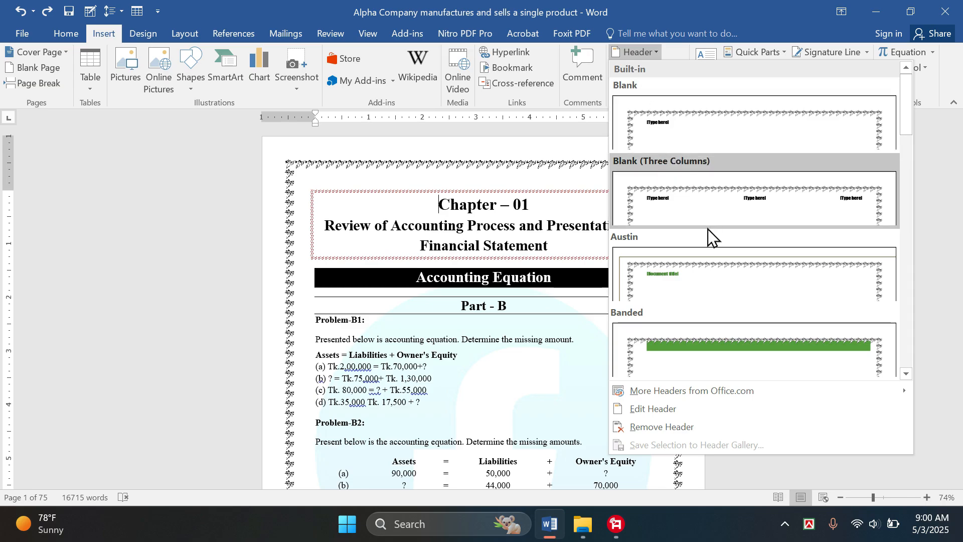
scroll(714, 236, down, 9)
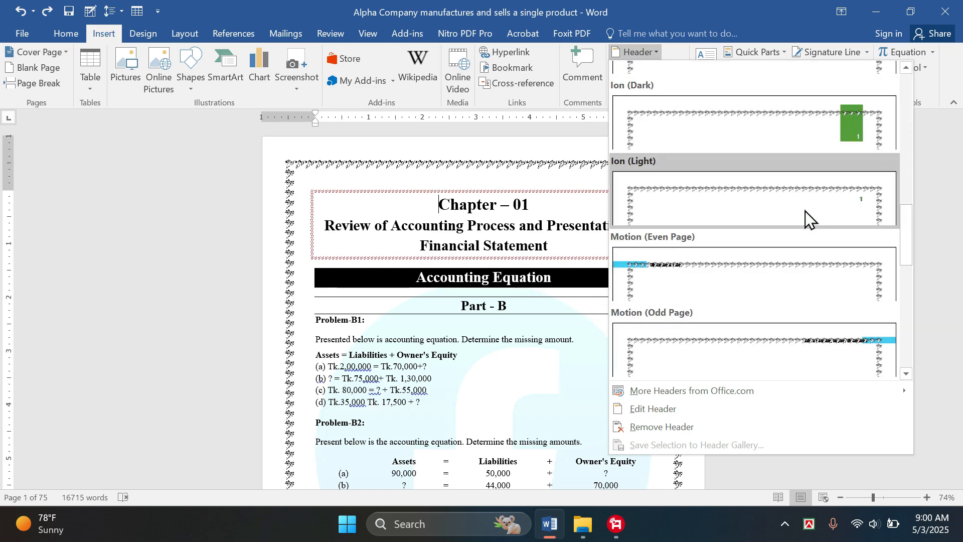
scroll(775, 338, down, 3)
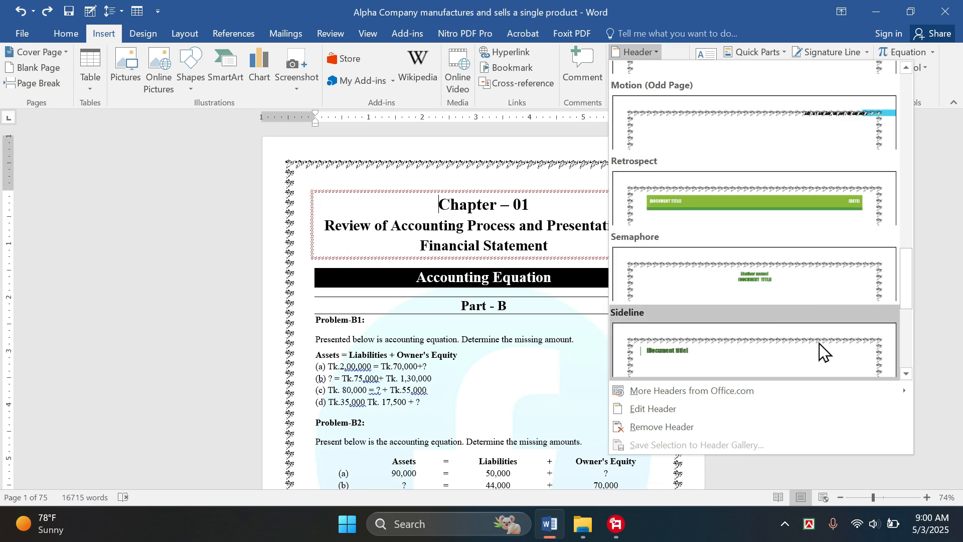
scroll(798, 340, down, 3)
scroll(791, 344, up, 15)
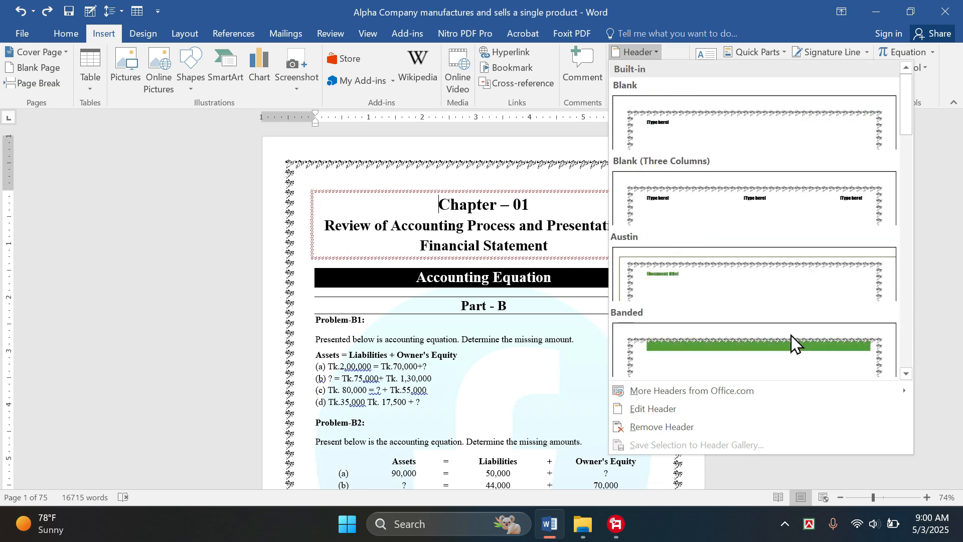
click(644, 124)
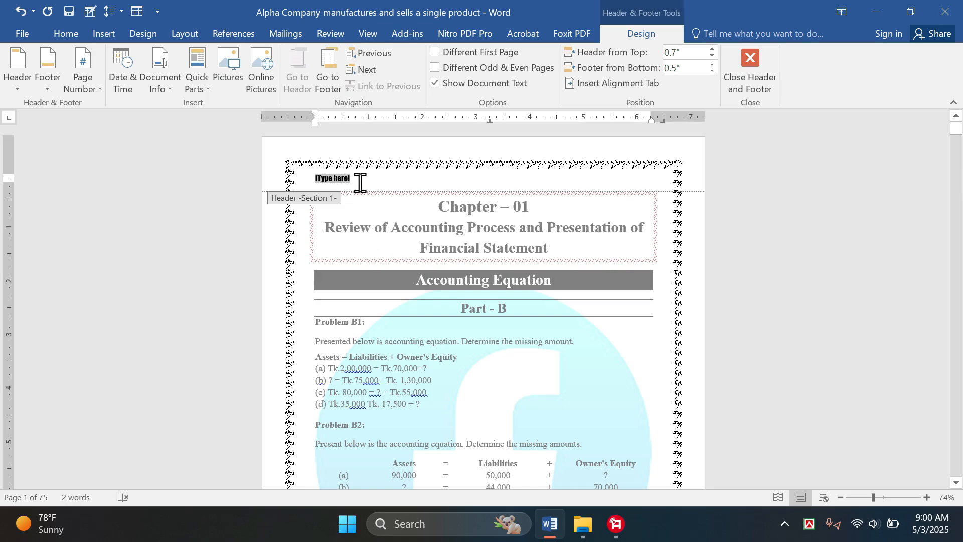
key(ctrl+e)
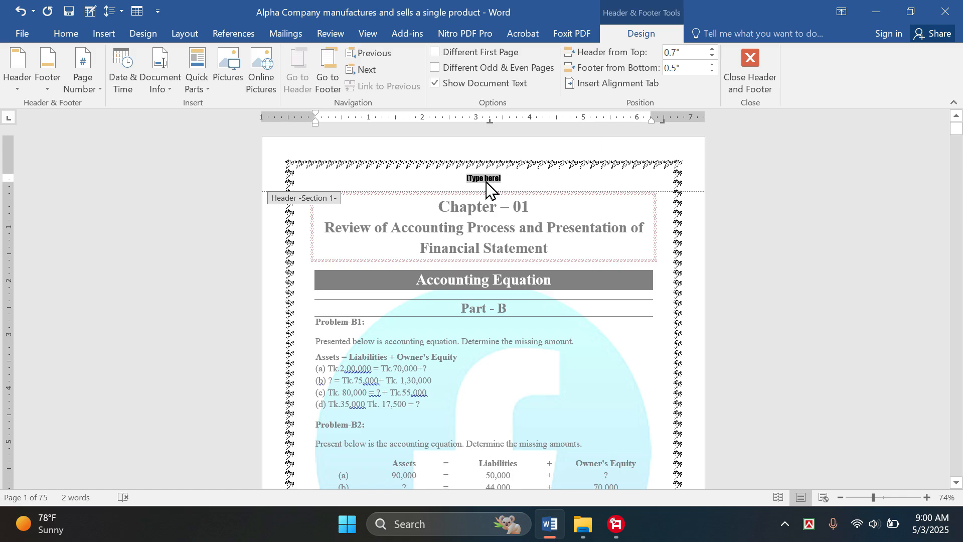
key(Delete)
text(Intermediate Accounting)
Format the header text in Times New Roman at 14 pt and return to the document body.
key(ctrl+a)
click(66, 33)
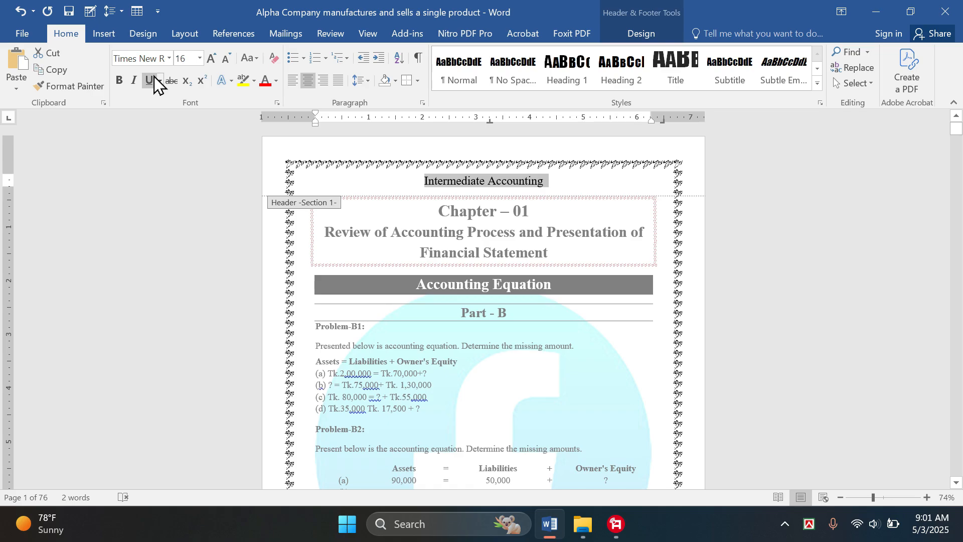
key(ctrl+shift+comma)
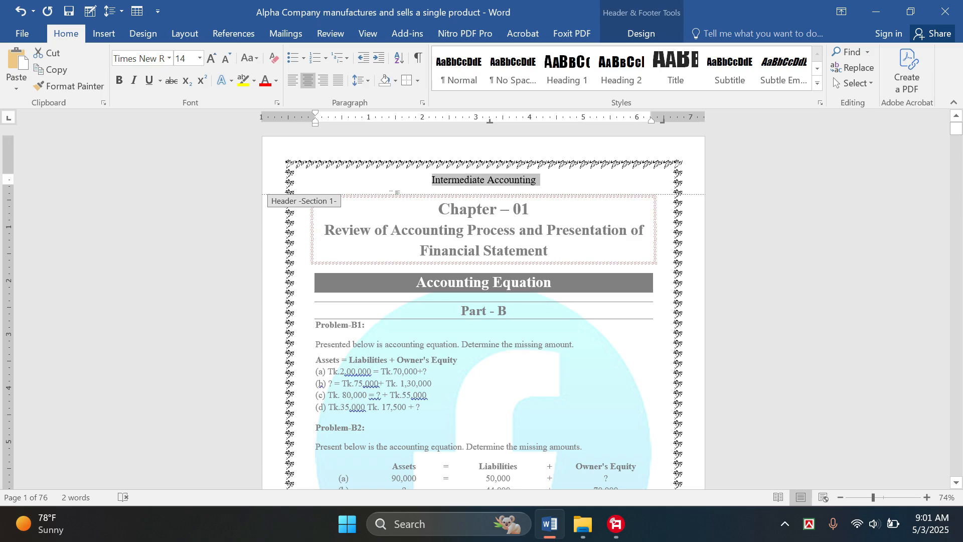
double_click(381, 208)
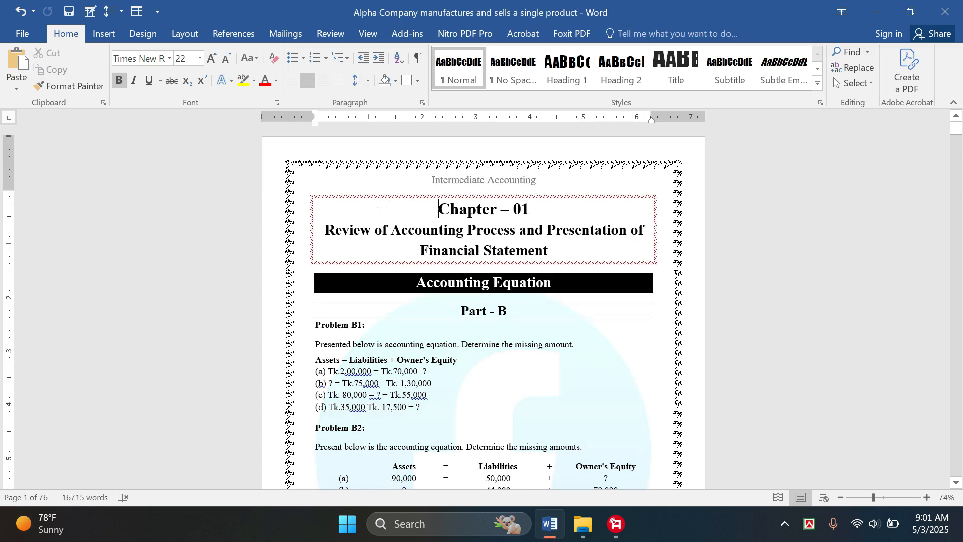
Check the Intermediate Accounting header on the following pages and in the print preview.
scroll(517, 393, down, 15)
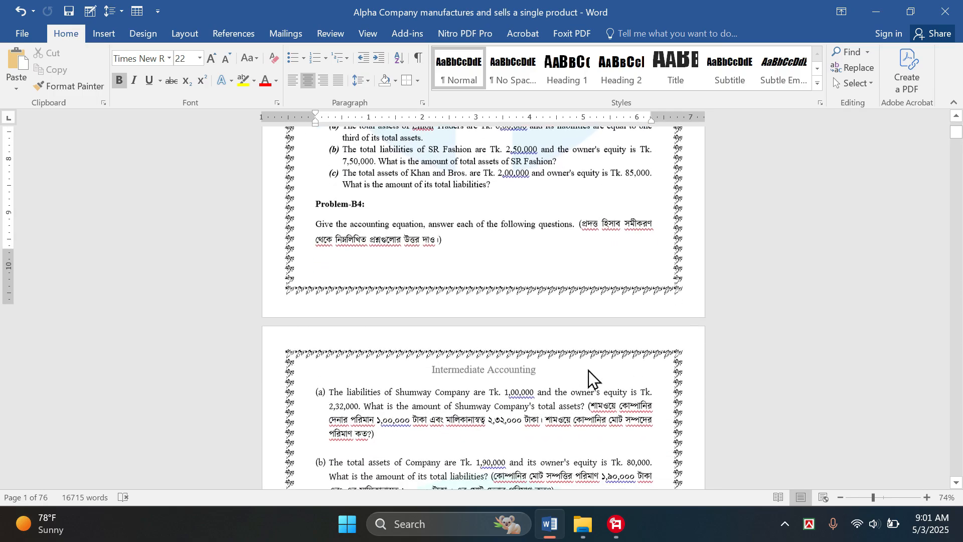
scroll(573, 351, down, 15)
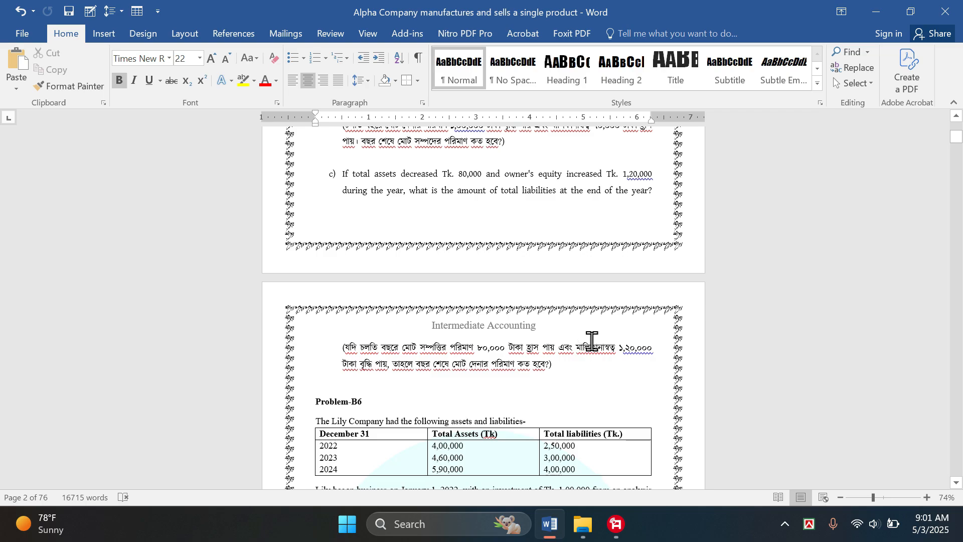
key(ctrl+p)
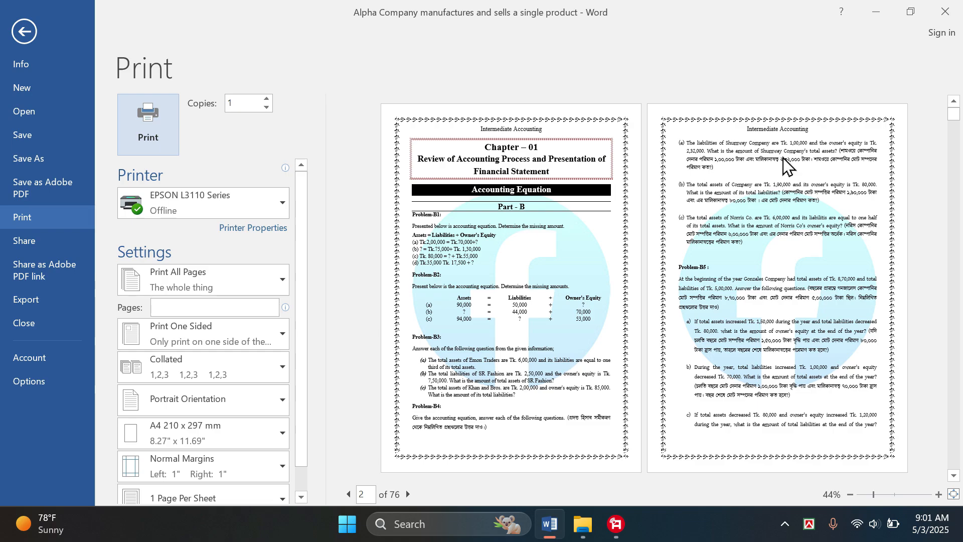
key(Escape)
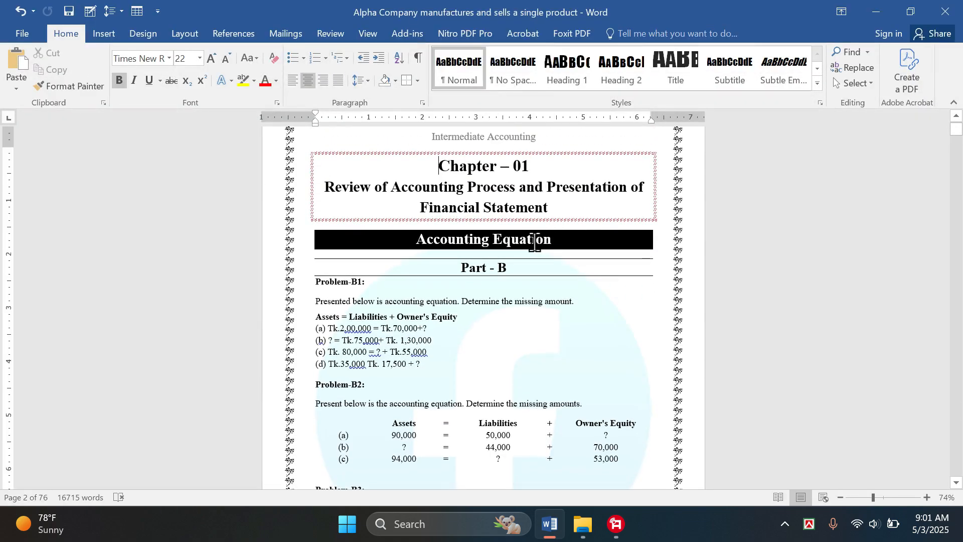
Reopen the first page's header and apply black paragraph shading to the "Intermediate Accounting" line.
scroll(531, 240, up, 2)
double_click(527, 176)
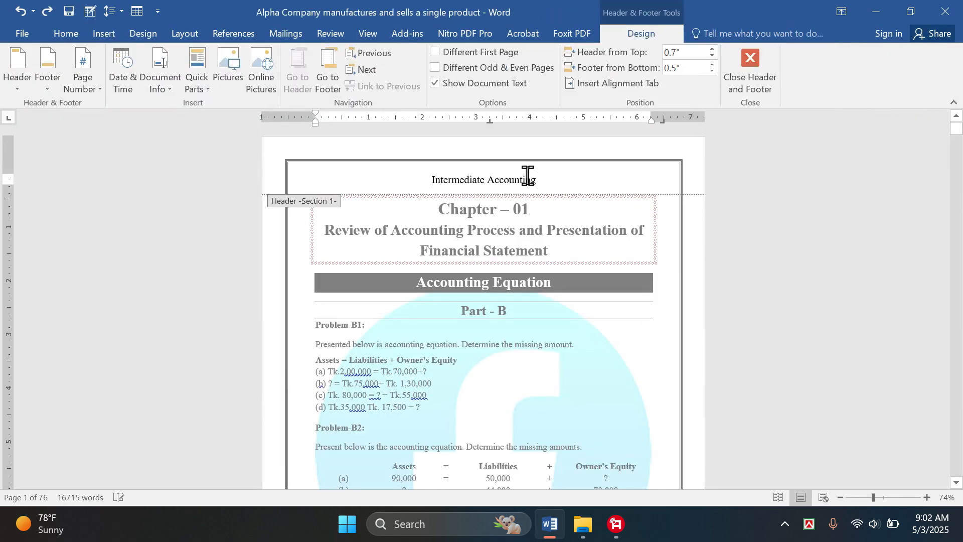
click(433, 180)
drag(433, 180, 538, 180)
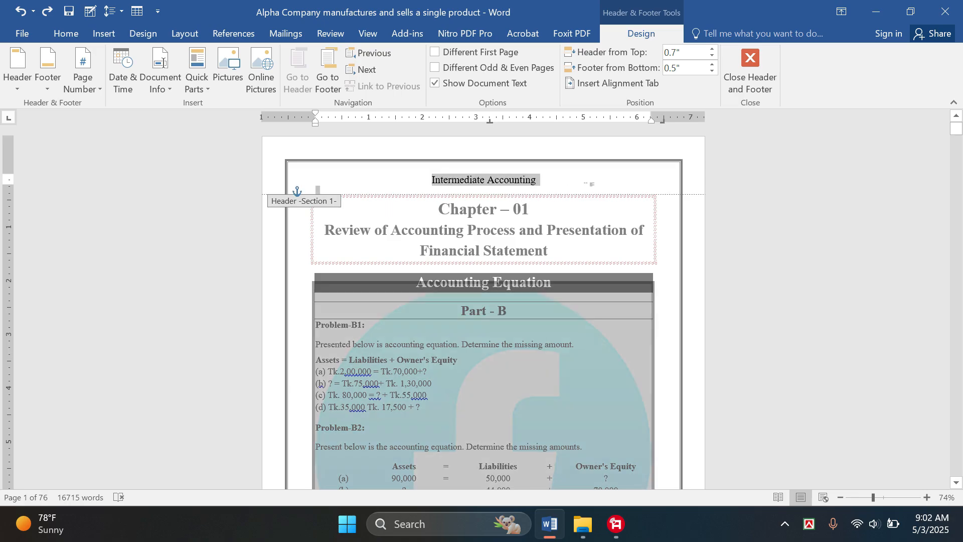
drag(433, 180, 572, 194)
click(65, 33)
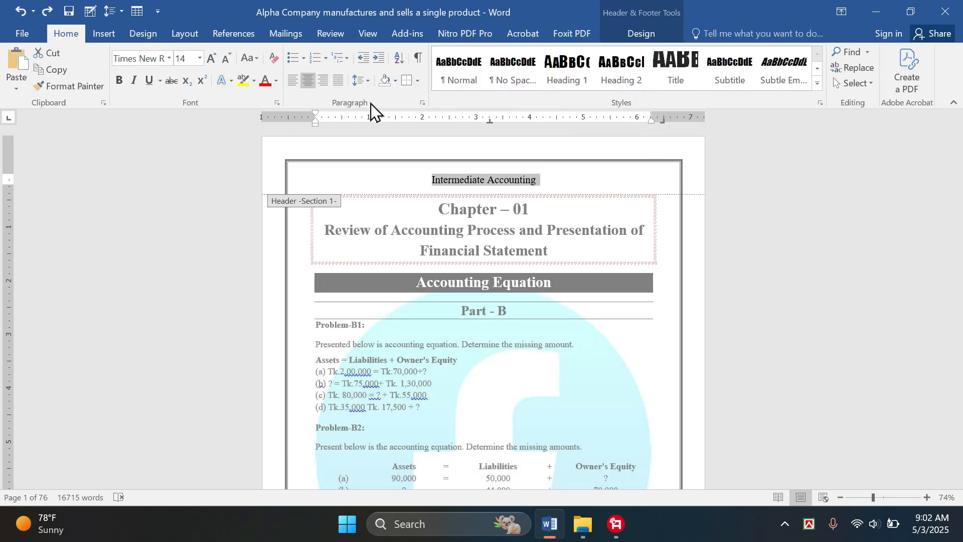
click(396, 82)
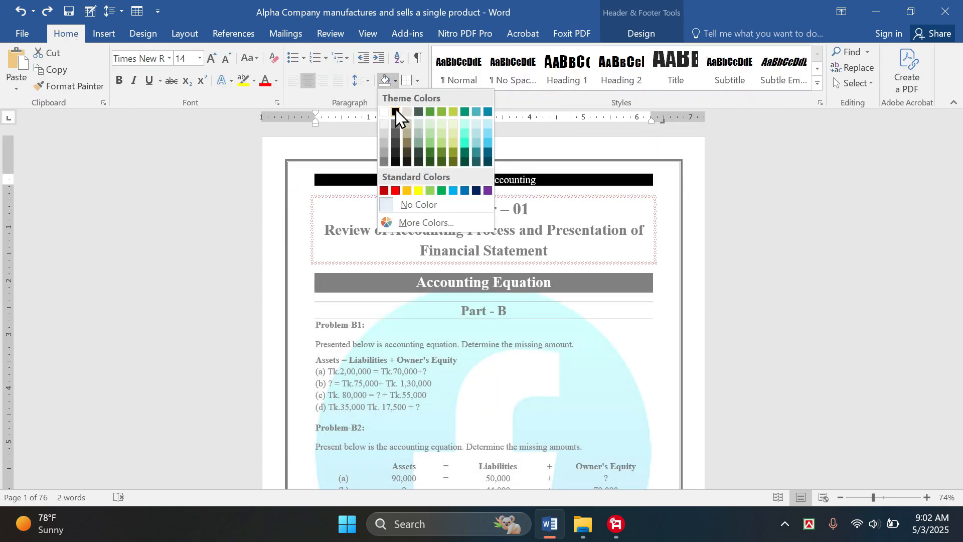
click(396, 110)
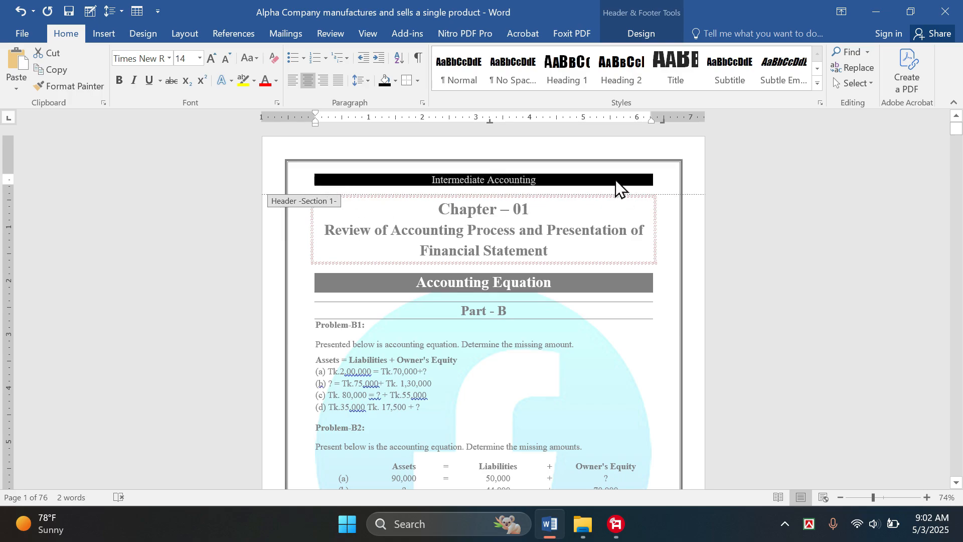
Extend the header line's left and right indents so its black shading reaches the page border on both sides.
click(427, 181)
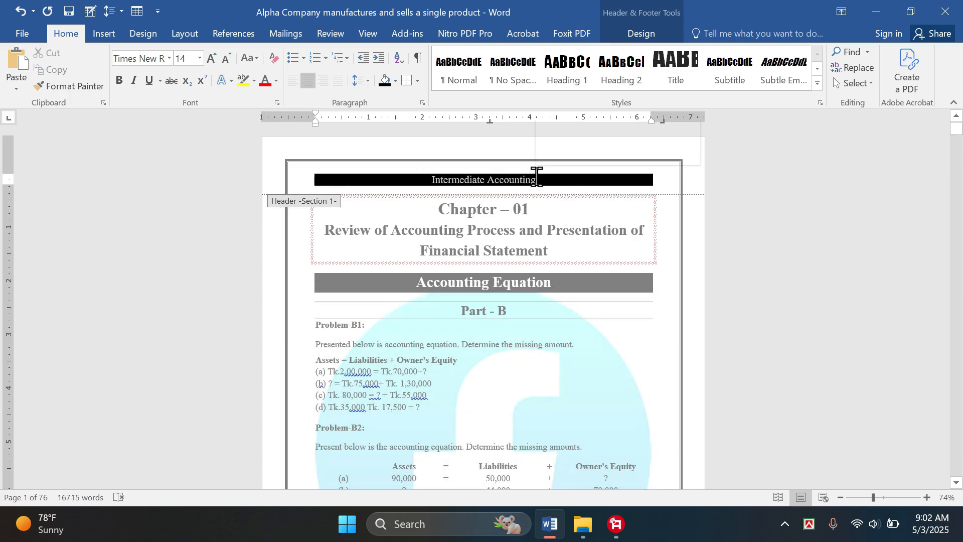
mouse_move(537, 176)
mouse_down()
mouse_move(312, 129)
mouse_move(289, 142)
mouse_up()
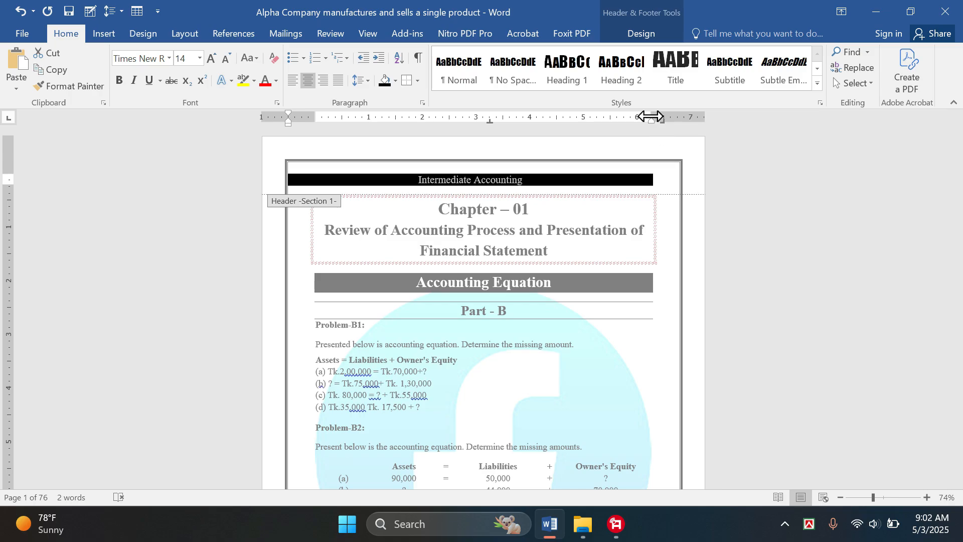
drag(658, 122, 670, 126)
click(573, 180)
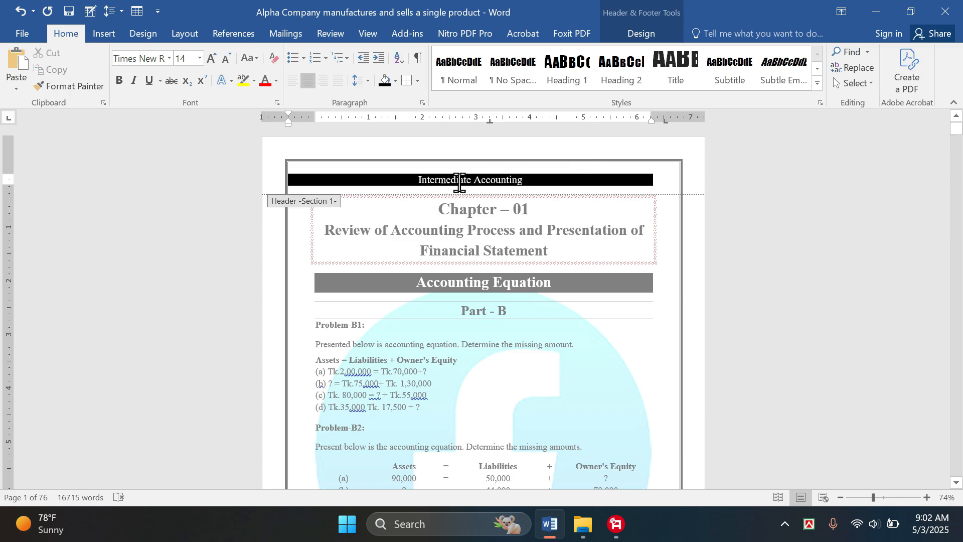
triple_click(459, 182)
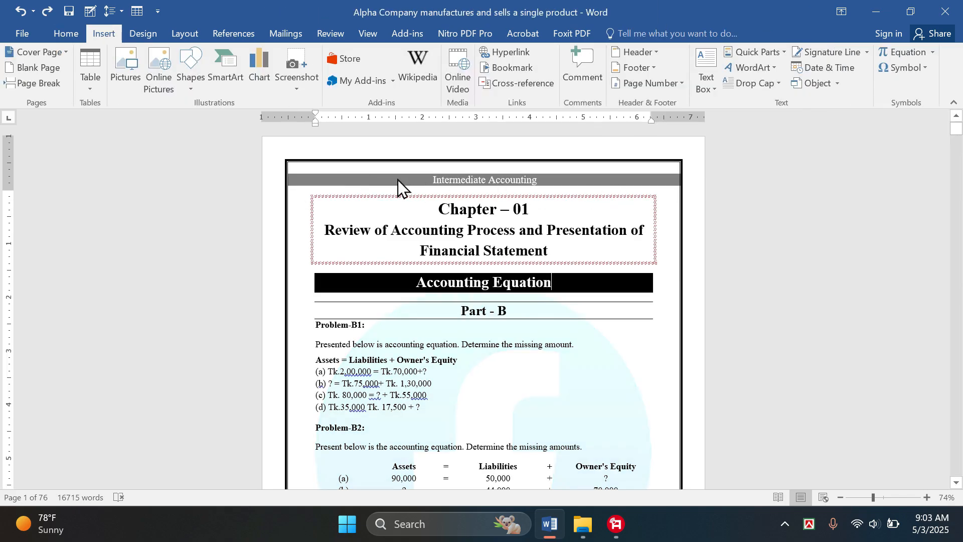
Insert a Blank built-in footer containing "Chapter 1", then close the footer and return to the first page.
scroll(550, 331, down, 7)
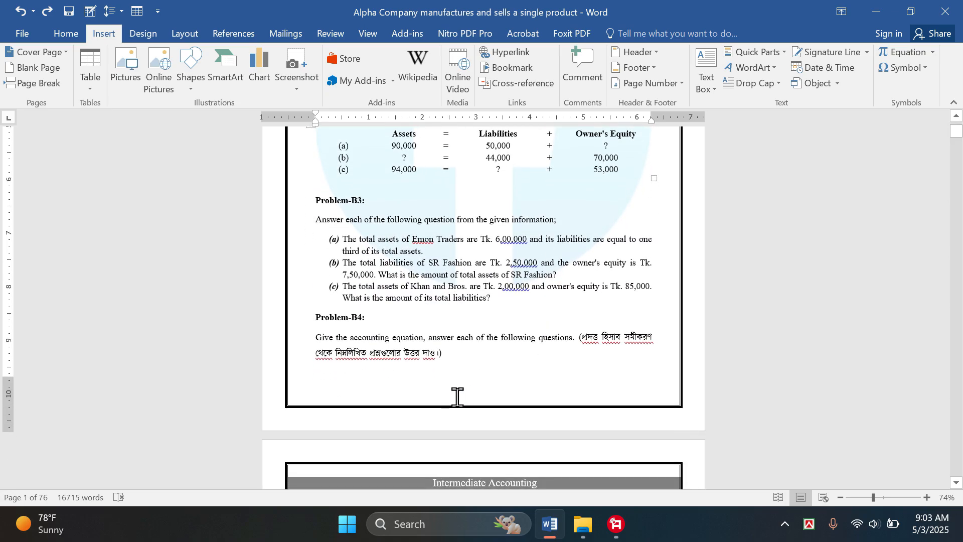
click(633, 67)
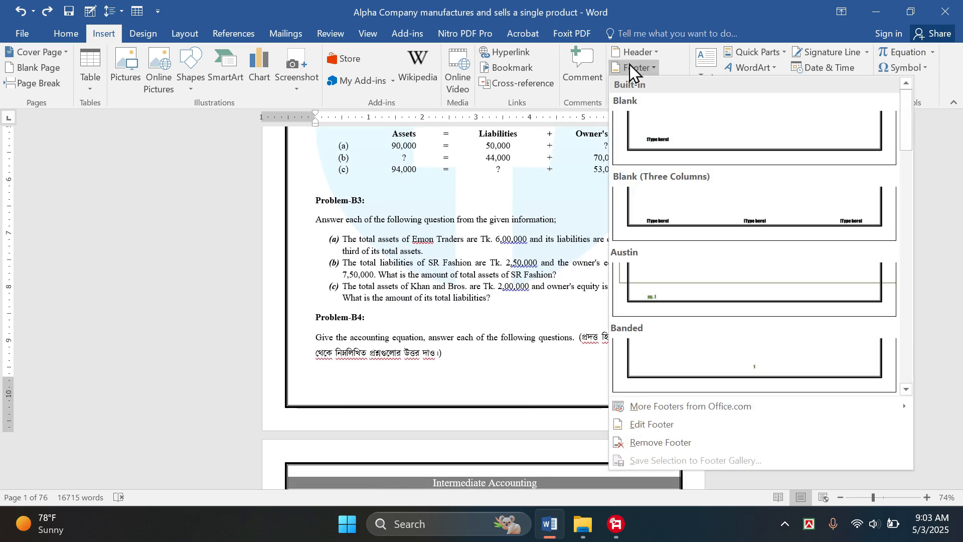
click(662, 140)
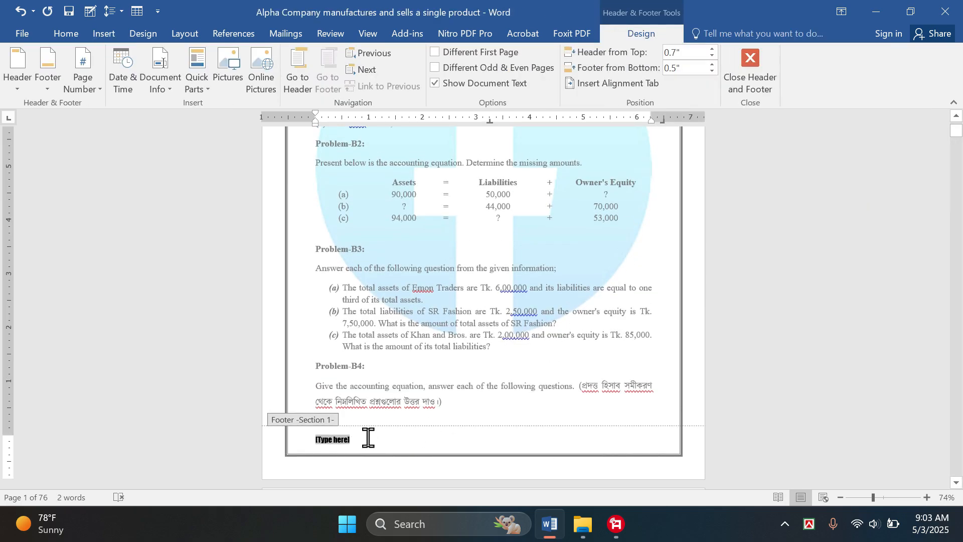
text(Ch)
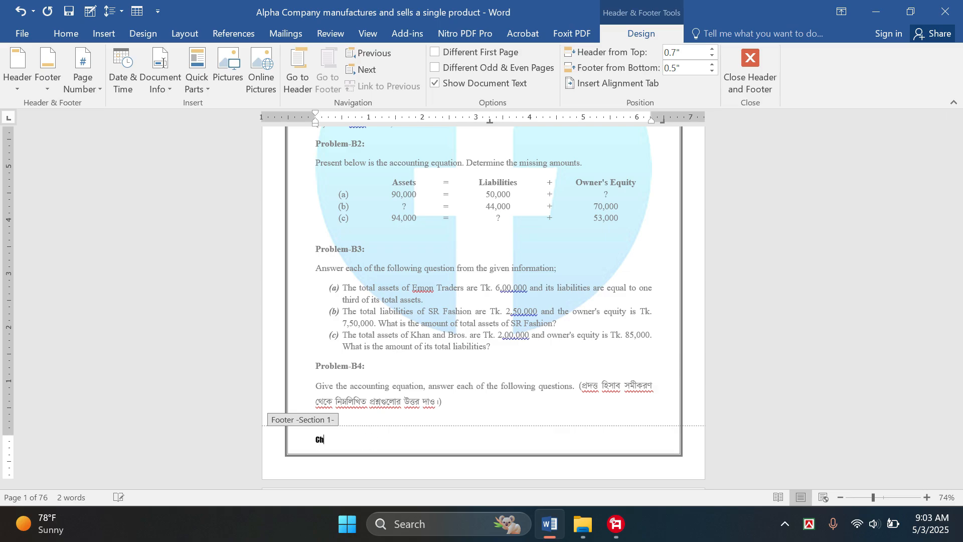
text(apter 1)
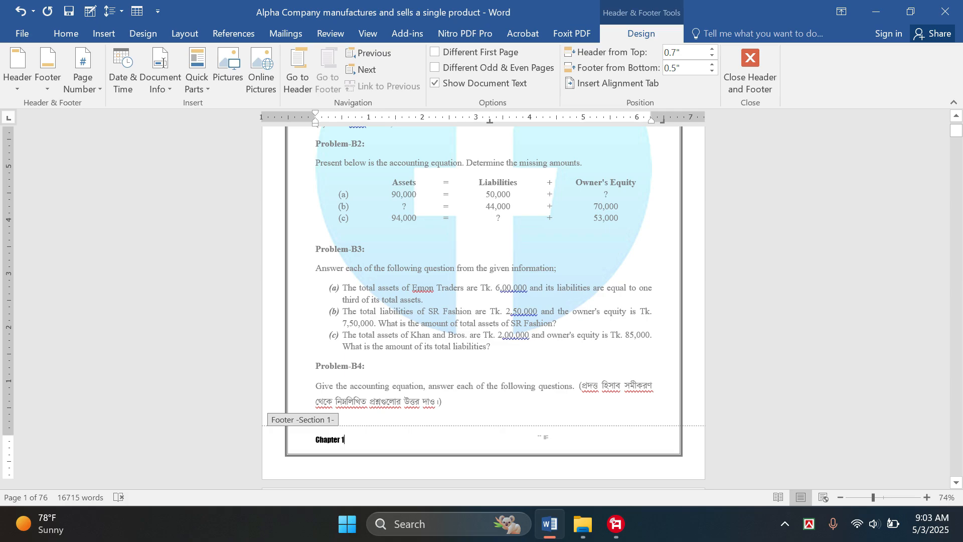
click(751, 87)
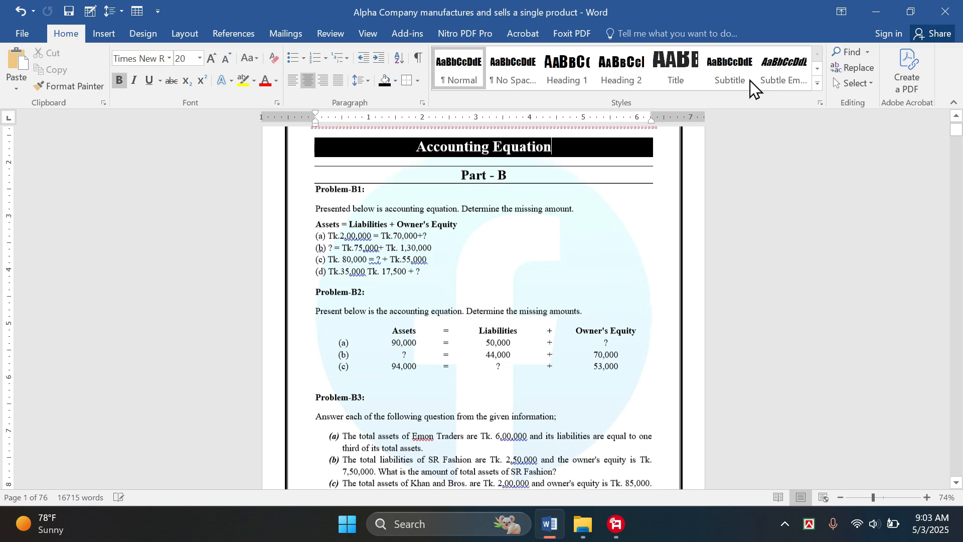
scroll(575, 246, up, 2)
scroll(559, 271, up, 1)
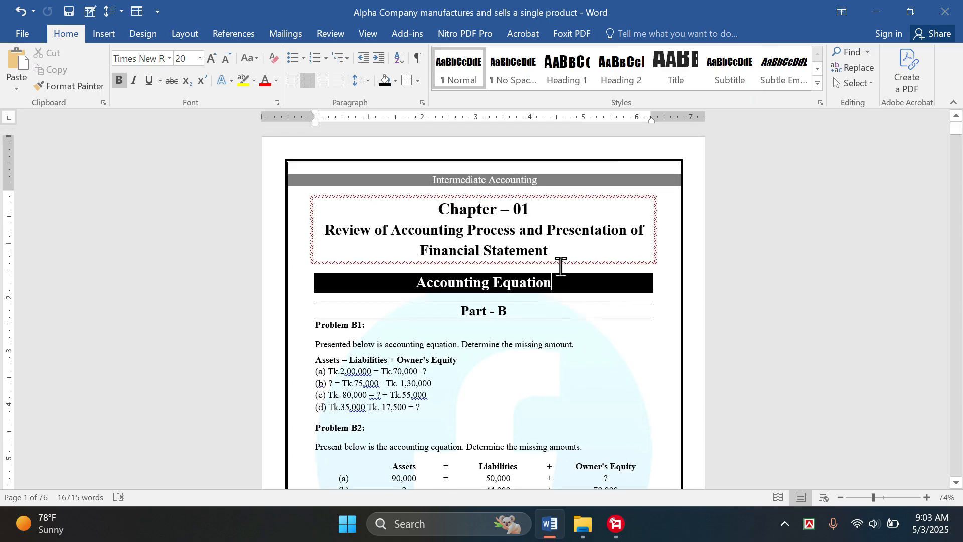
Reopen the first page's header and set its distance from the top edge to 0.5".
double_click(553, 168)
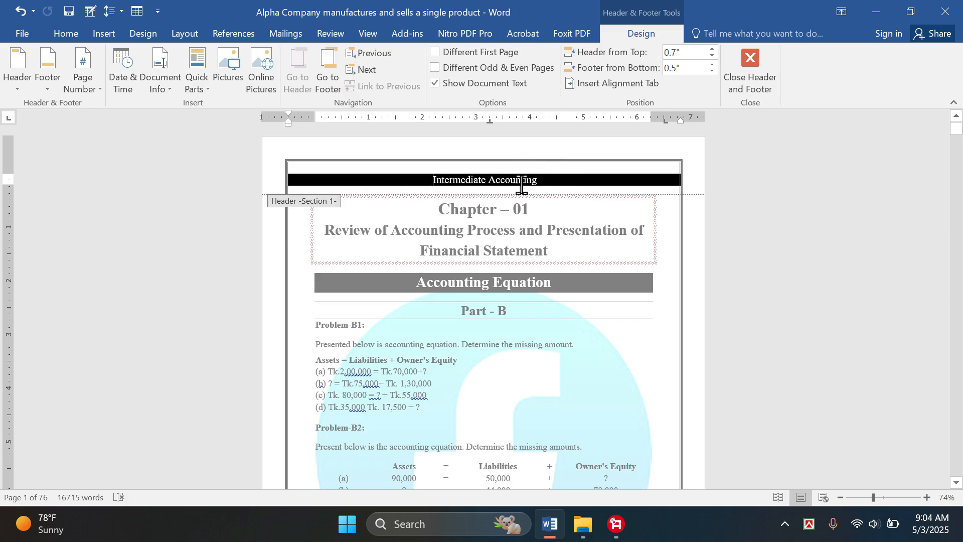
click(712, 49)
click(712, 50)
click(712, 49)
click(712, 49)
click(712, 55)
click(712, 55)
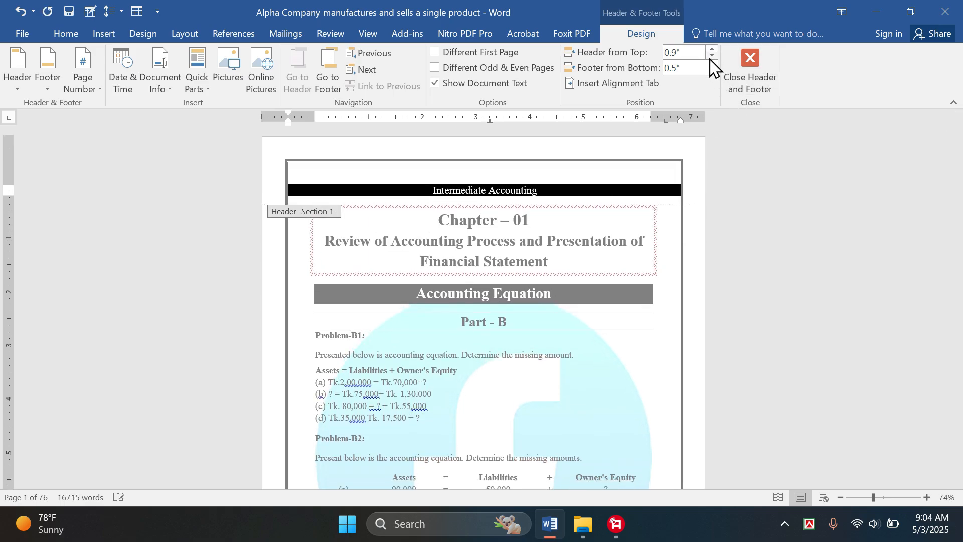
click(712, 55)
click(712, 55)
click(712, 56)
click(712, 56)
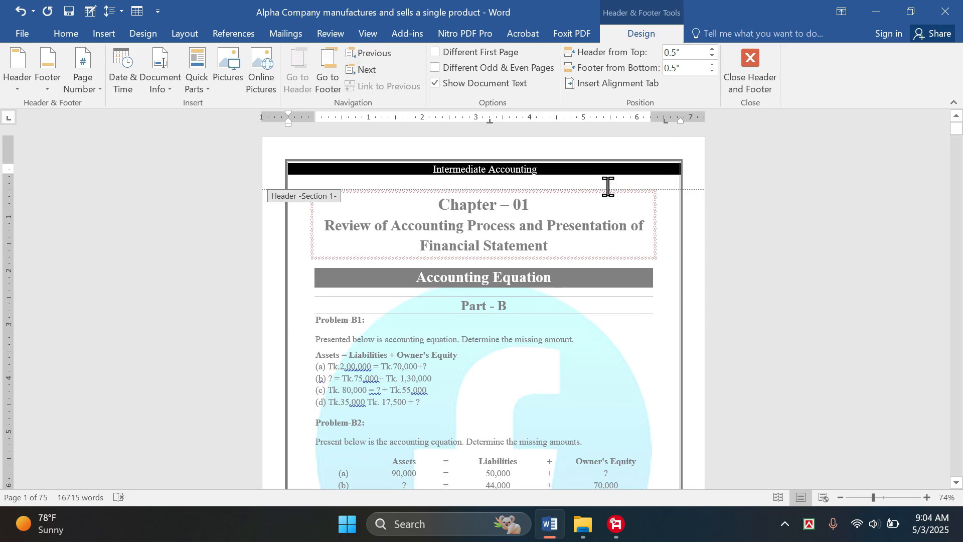
Set the "Chapter 1" footer's distance from the bottom edge to 0.4".
scroll(572, 381, down, 6)
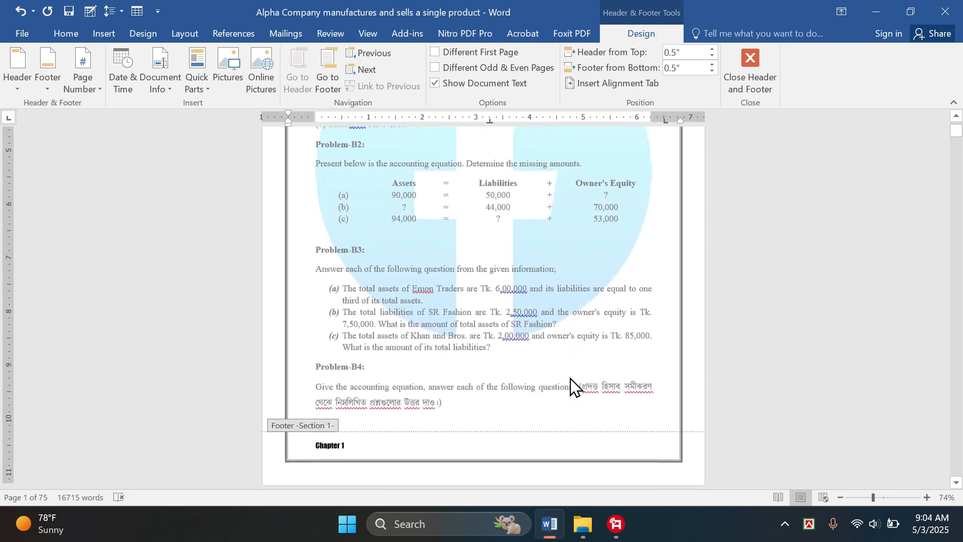
click(387, 347)
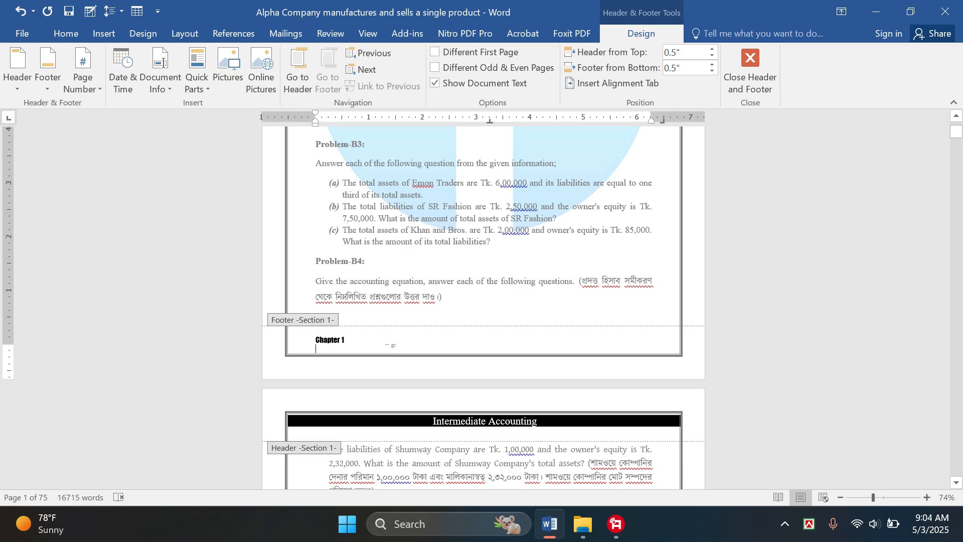
click(713, 71)
click(712, 71)
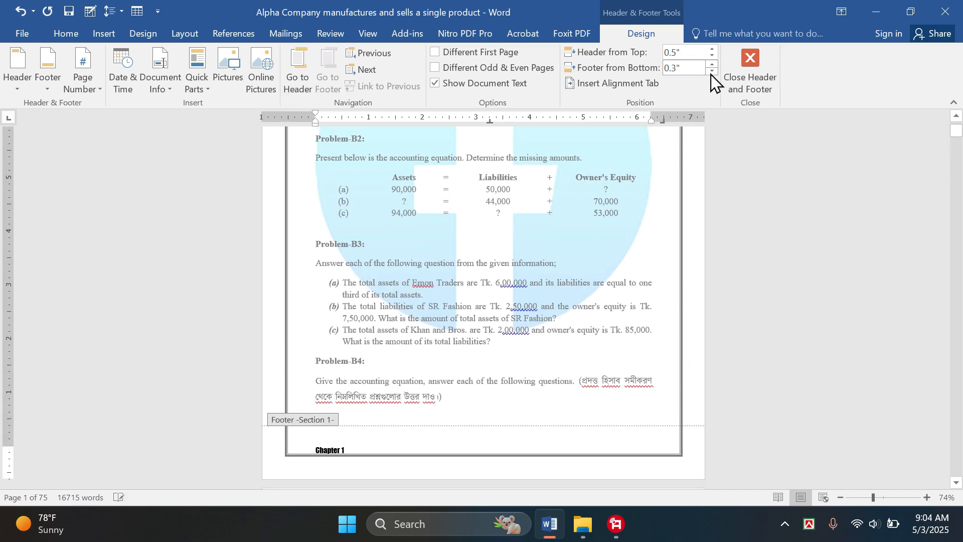
click(712, 65)
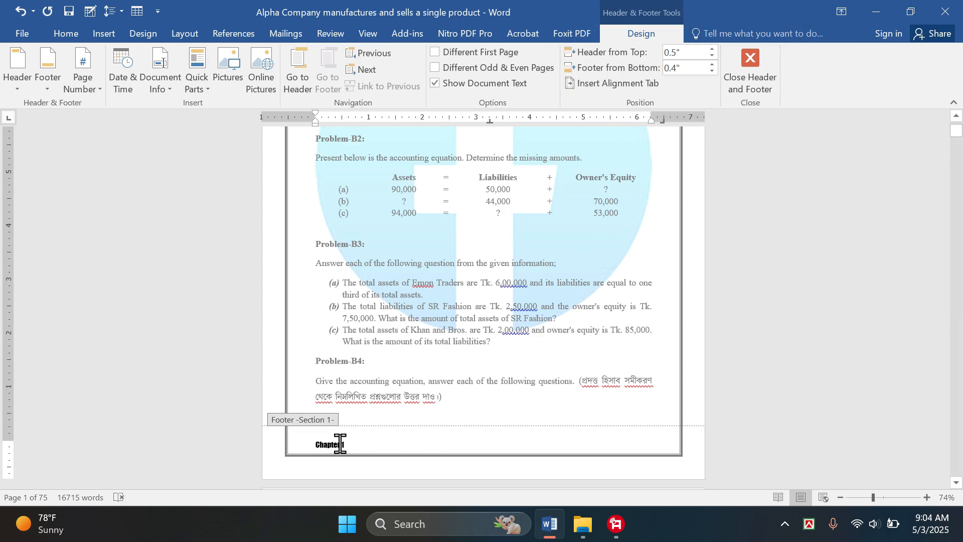
Apply black shading to the "Chapter 1" footer line, extend both its indents to the page border, and return to the body text.
click(266, 446)
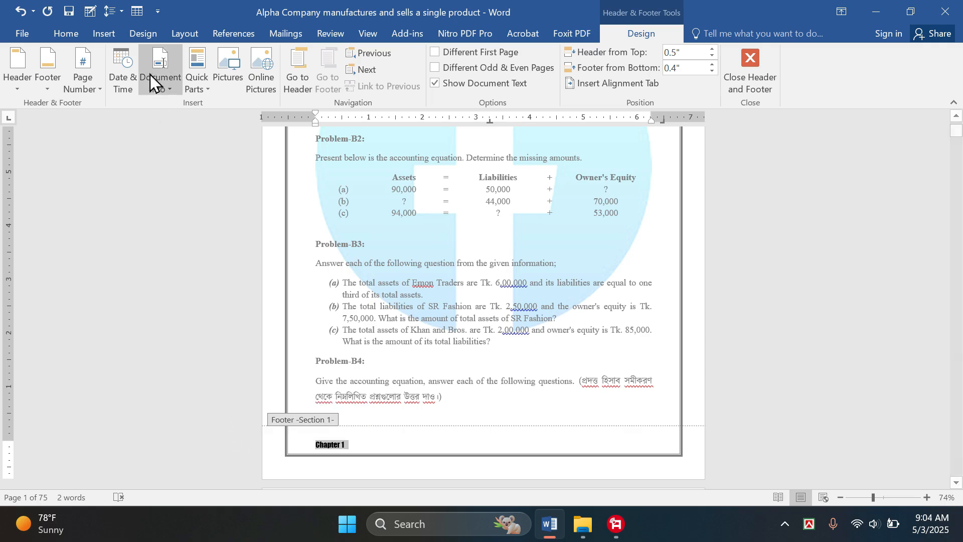
click(65, 35)
click(384, 80)
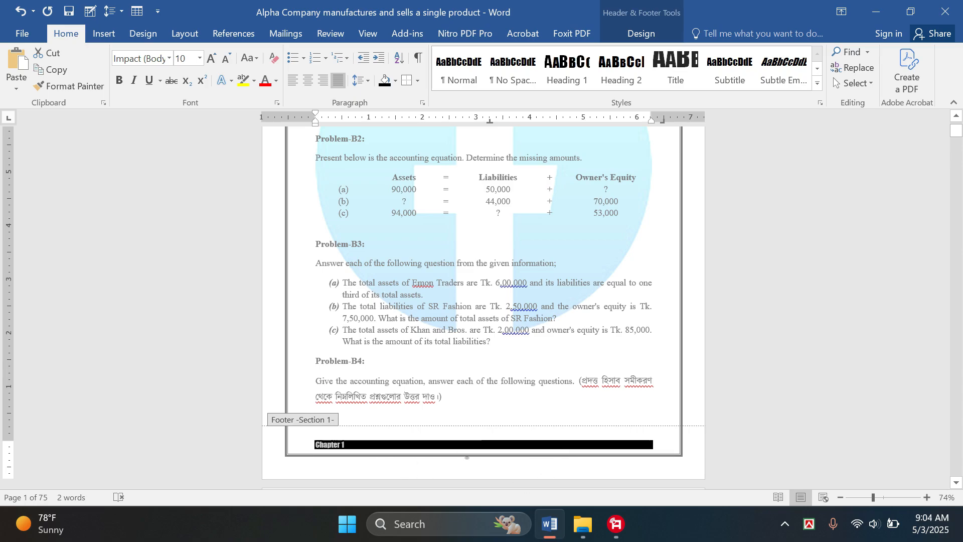
mouse_move(319, 126)
mouse_down()
mouse_move(322, 134)
mouse_move(292, 157)
mouse_up()
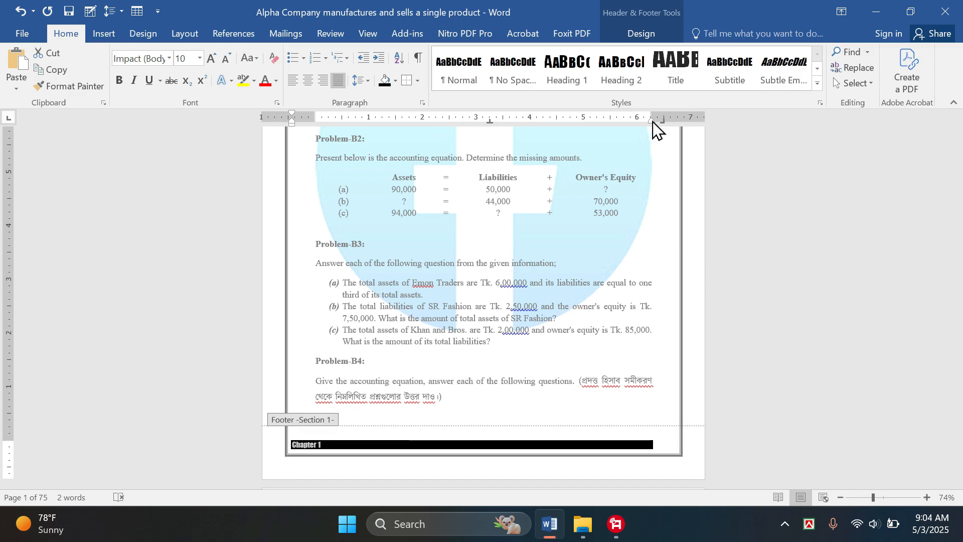
drag(653, 122, 679, 163)
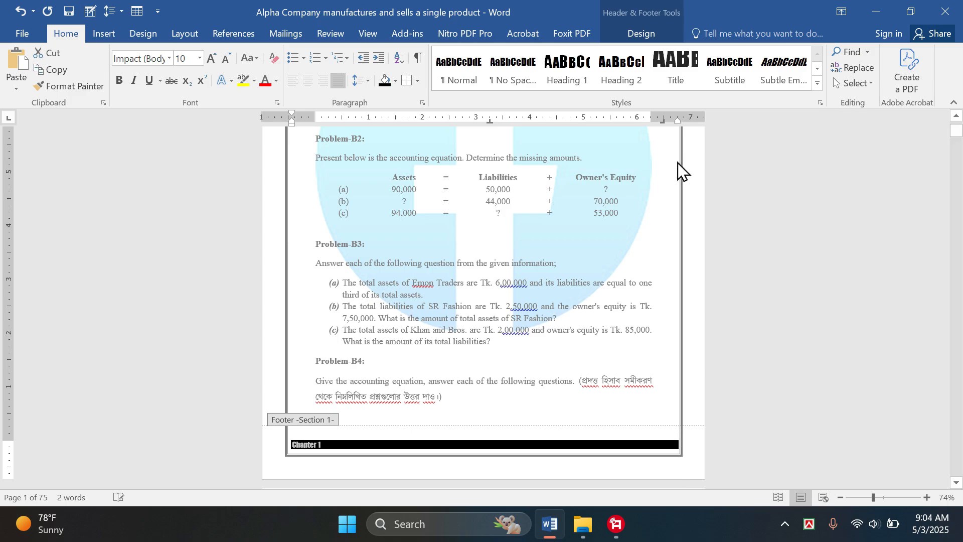
click(491, 466)
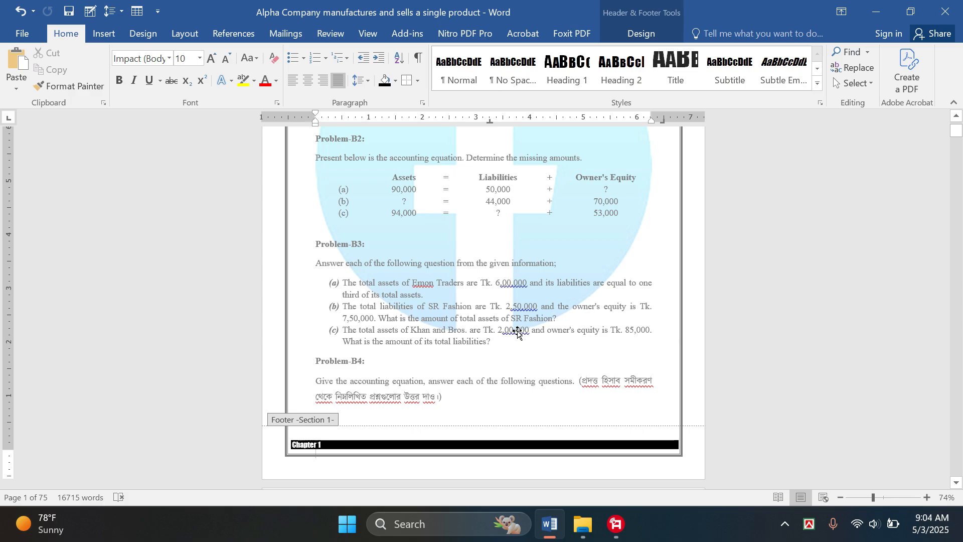
double_click(559, 189)
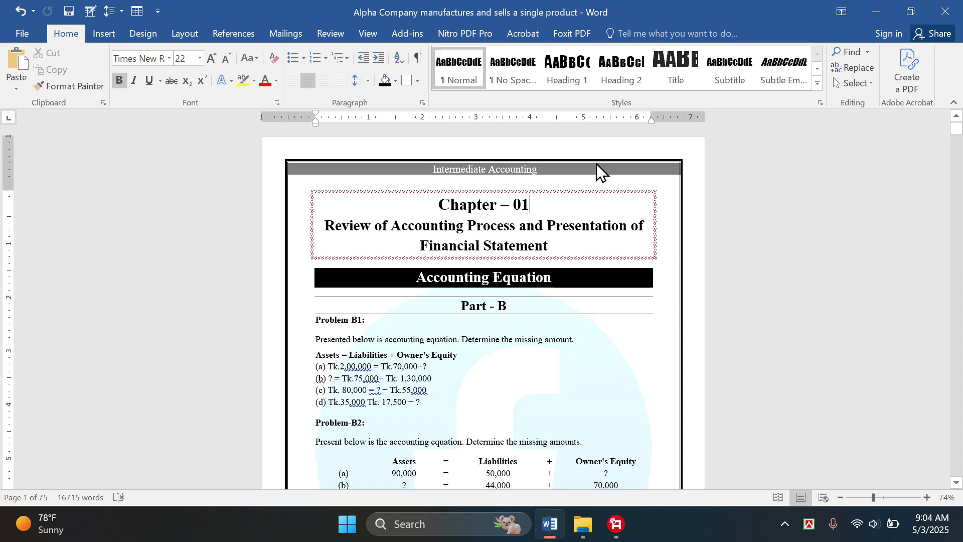
Check the placement of the shaded header and footer on the first page.
scroll(598, 172, down, 3)
scroll(645, 243, up, 2)
scroll(588, 251, down, 1)
scroll(587, 250, down, 5)
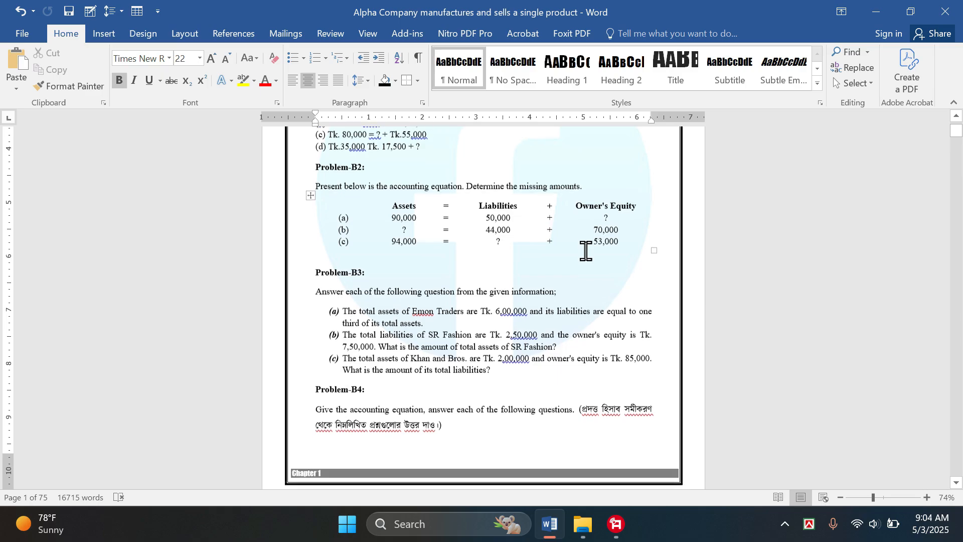
scroll(537, 437, down, 1)
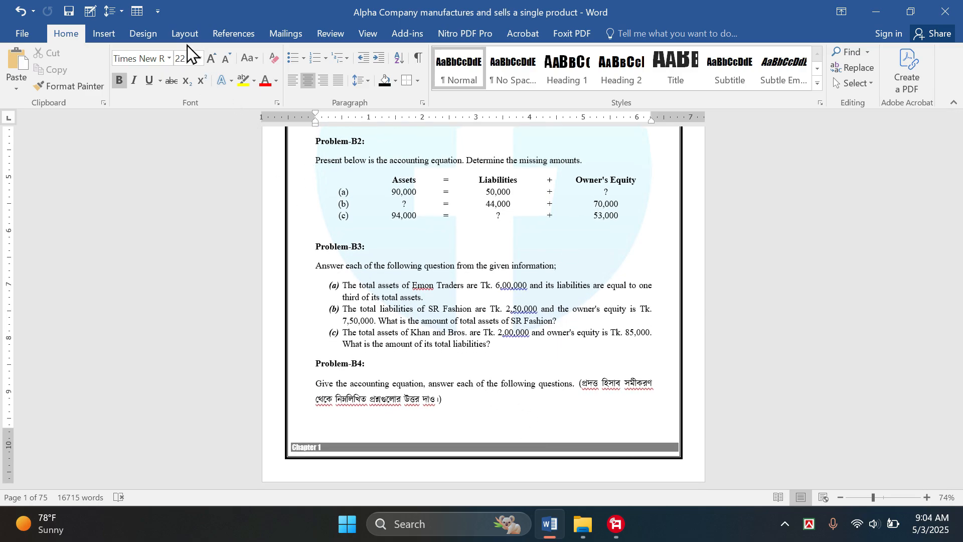
Browse the page number designs and insert a rounded-rectangle page number at the bottom right of the page.
click(108, 35)
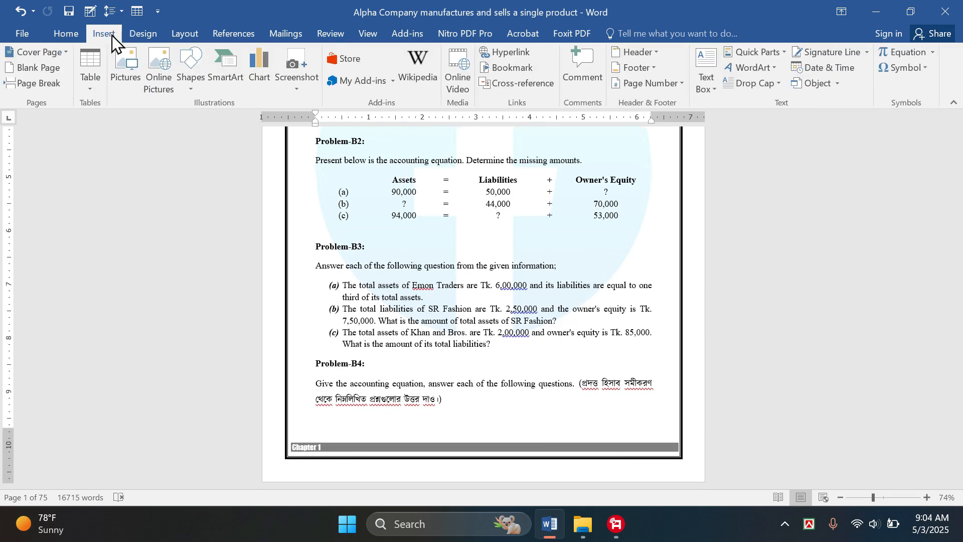
click(680, 86)
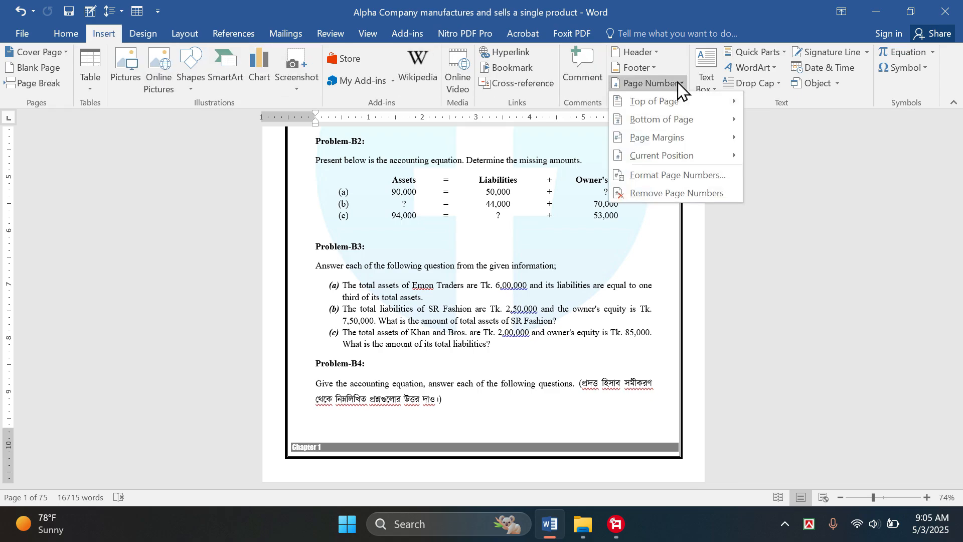
mouse_move(667, 101)
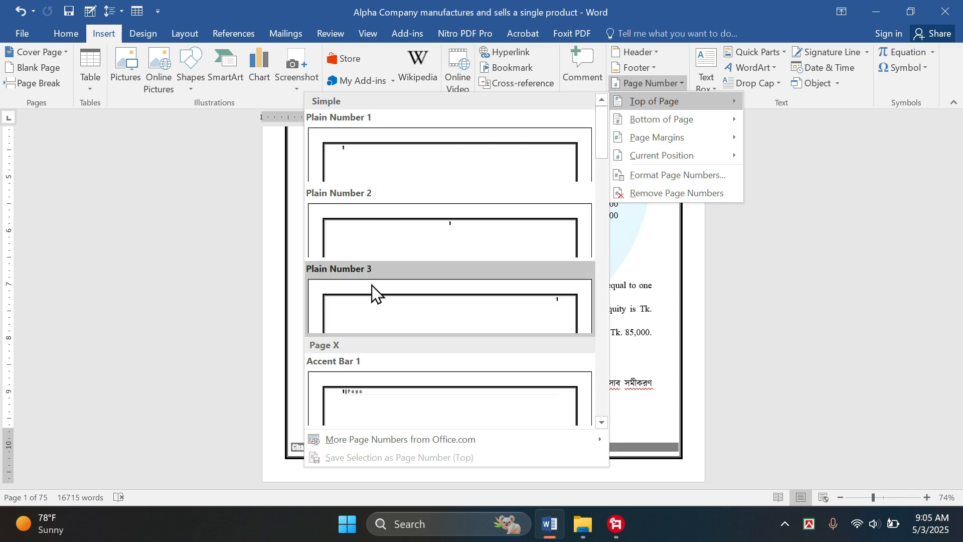
scroll(536, 330, down, 5)
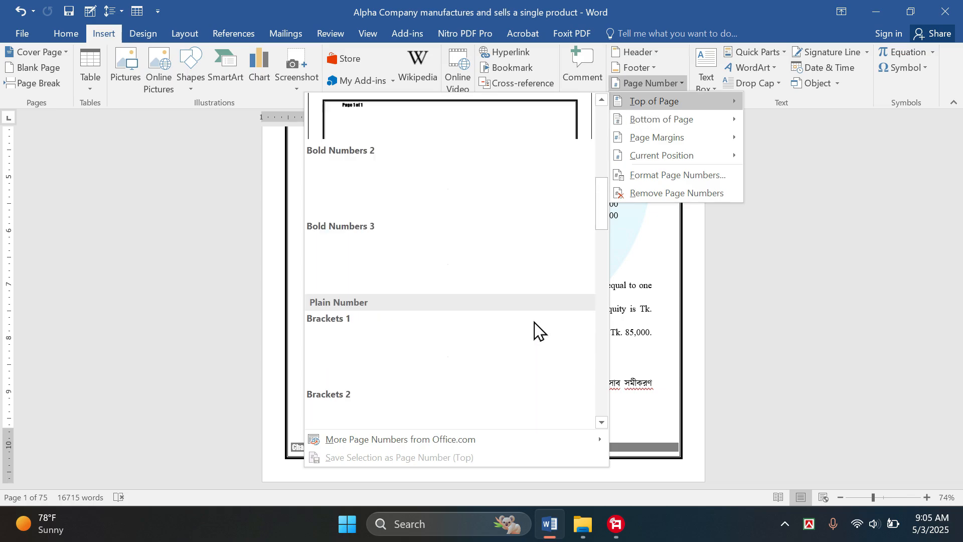
scroll(458, 215, down, 5)
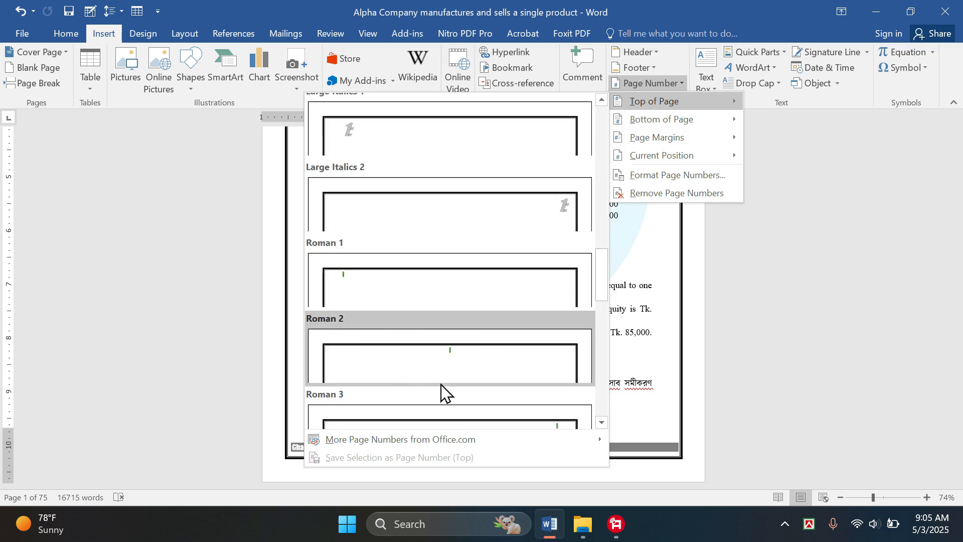
scroll(467, 326, down, 6)
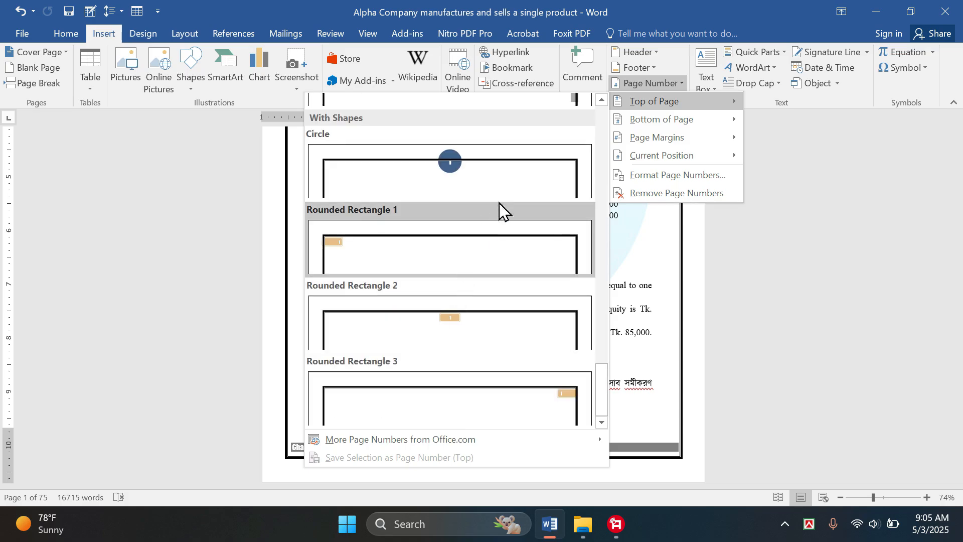
mouse_move(670, 131)
scroll(490, 273, down, 3)
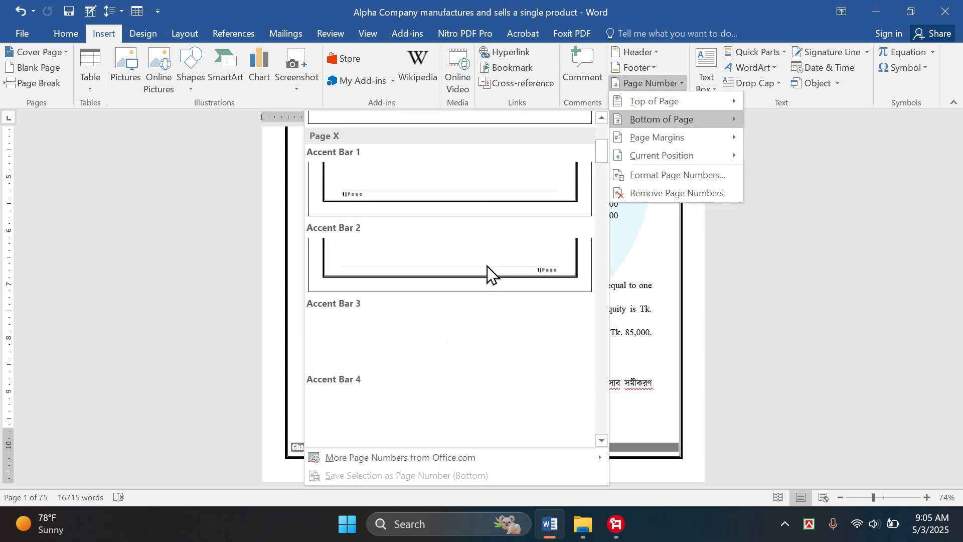
scroll(486, 275, down, 4)
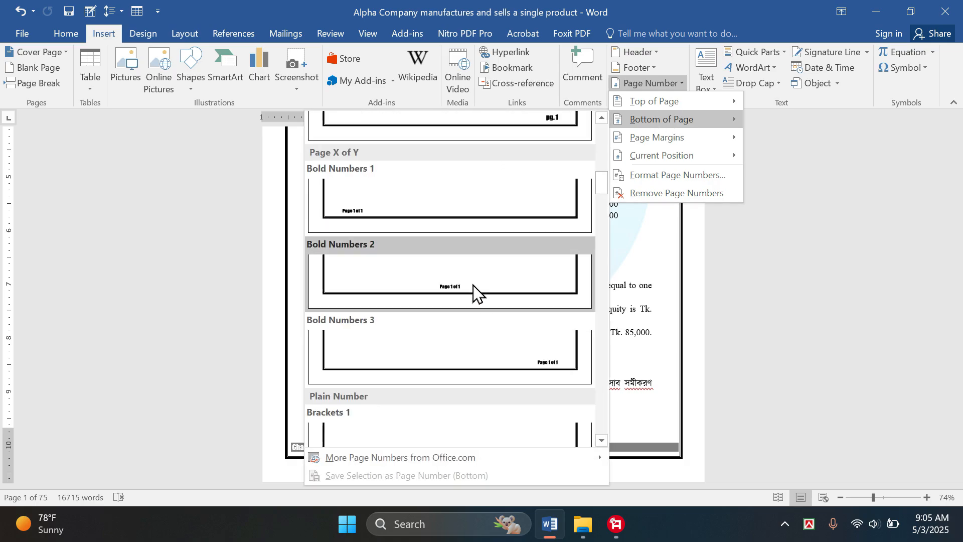
scroll(461, 342, down, 3)
scroll(458, 341, down, 3)
click(457, 342)
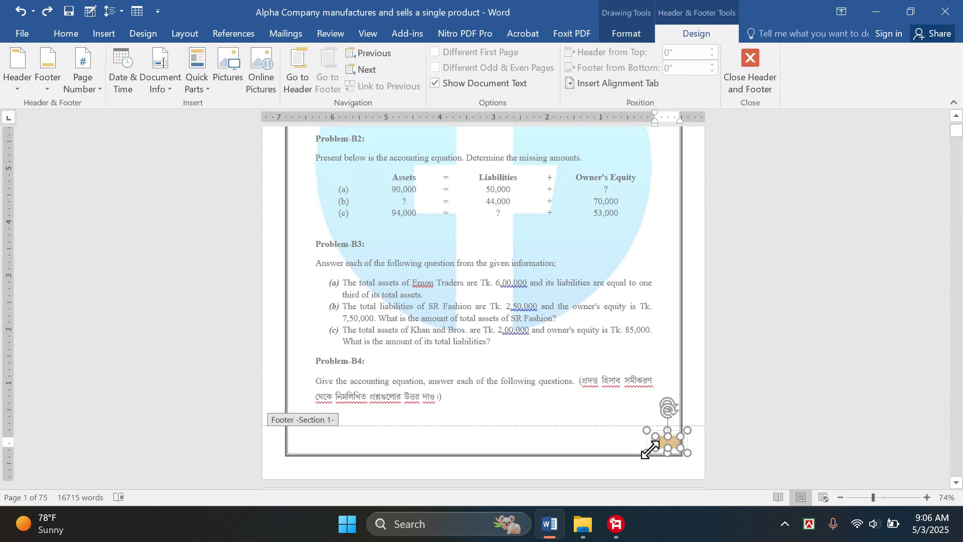
Resize the footer's page number shape to about 0.32" high by 0.56" wide and fill it white.
mouse_move(653, 454)
mouse_down()
mouse_move(607, 458)
mouse_move(685, 450)
mouse_move(668, 446)
mouse_move(692, 453)
mouse_move(677, 454)
mouse_up()
click(645, 488)
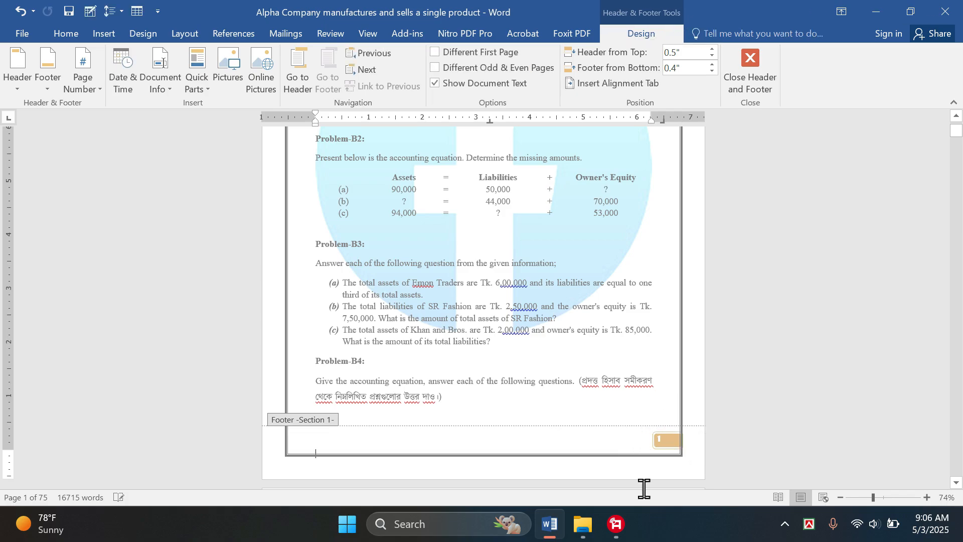
click(666, 452)
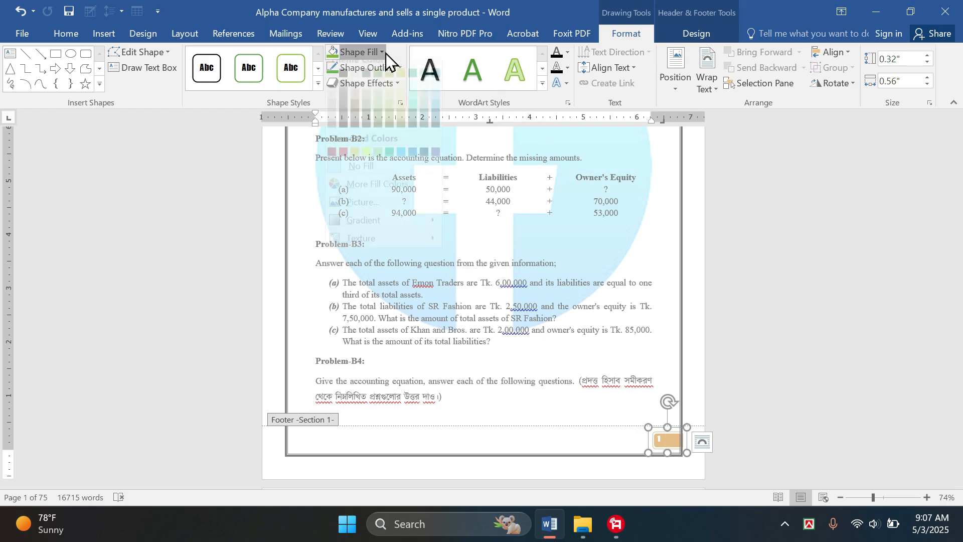
click(358, 52)
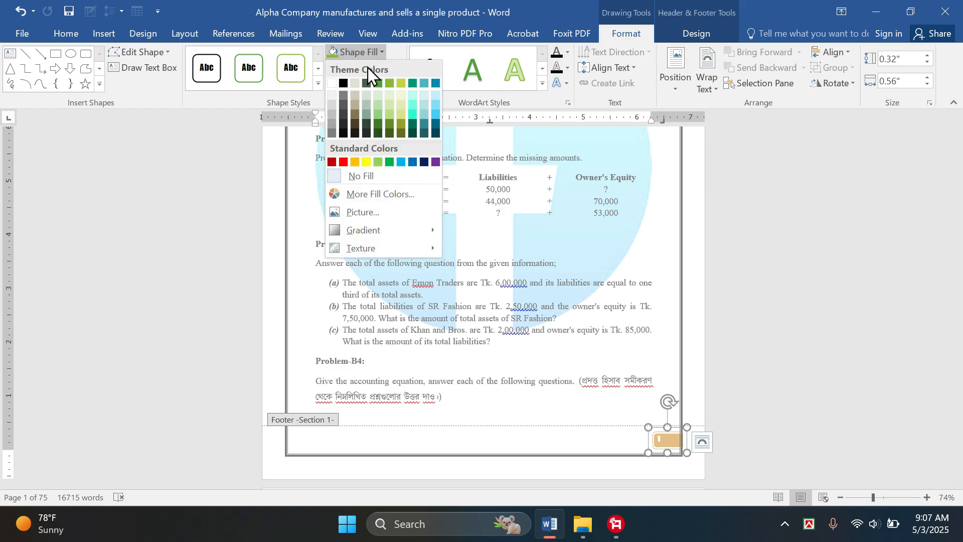
click(332, 83)
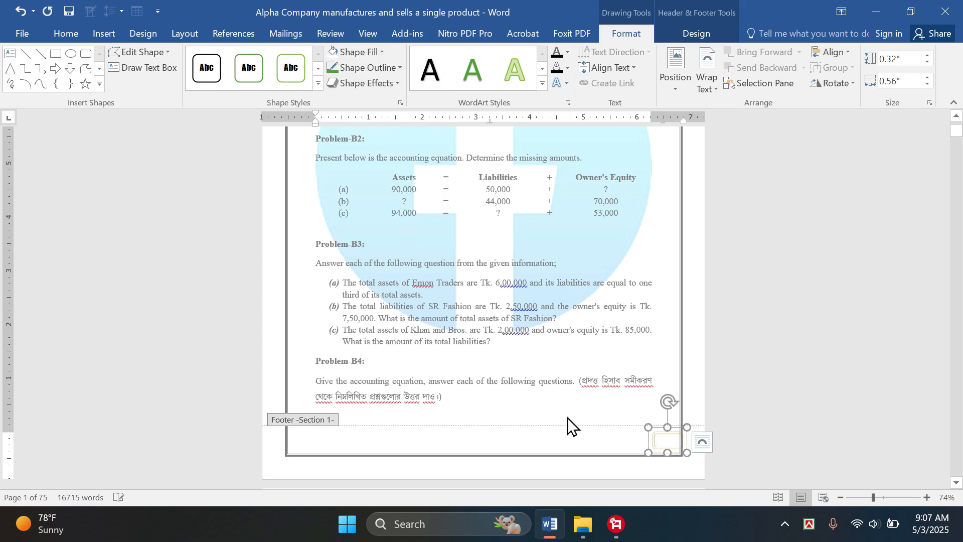
Set the page number shape's text fill and outline to black, and deselect the shape.
click(568, 53)
click(567, 107)
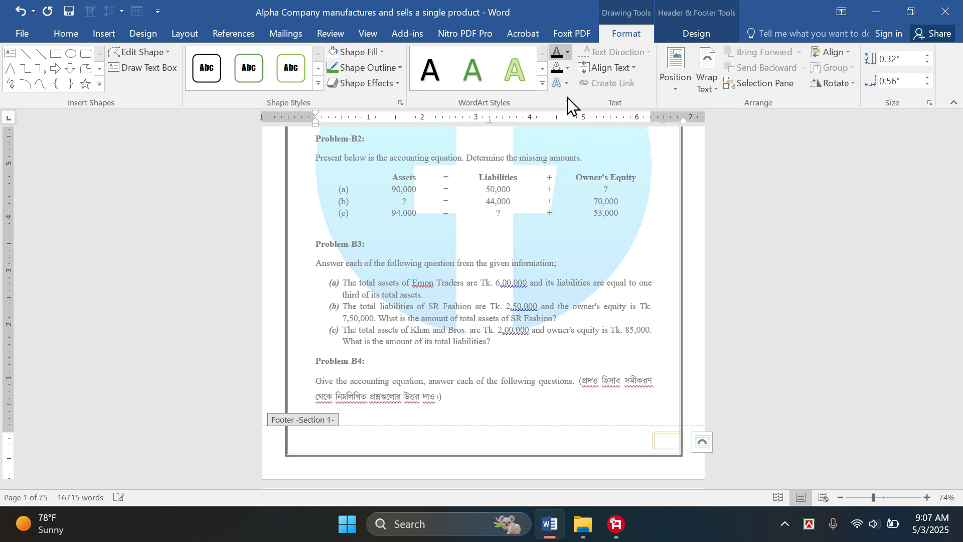
click(401, 67)
click(343, 100)
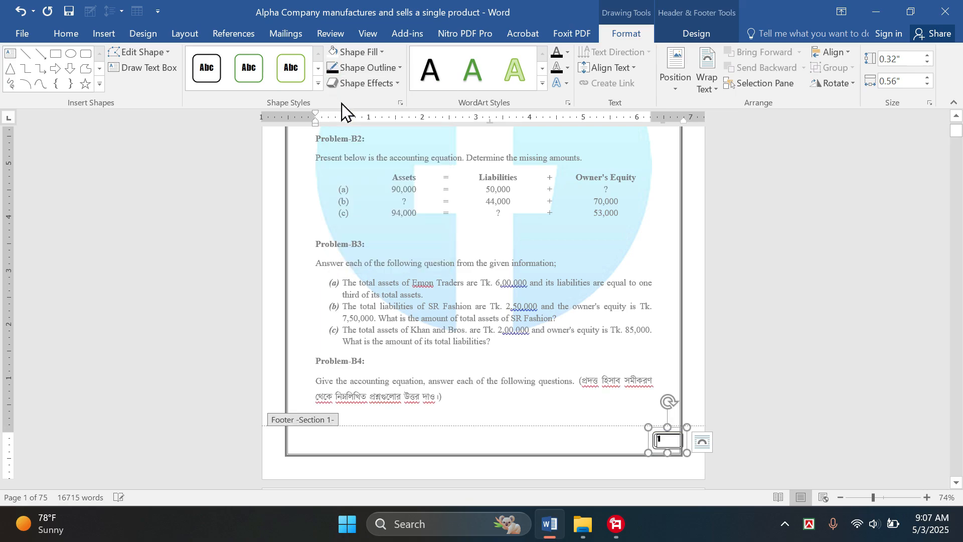
click(630, 462)
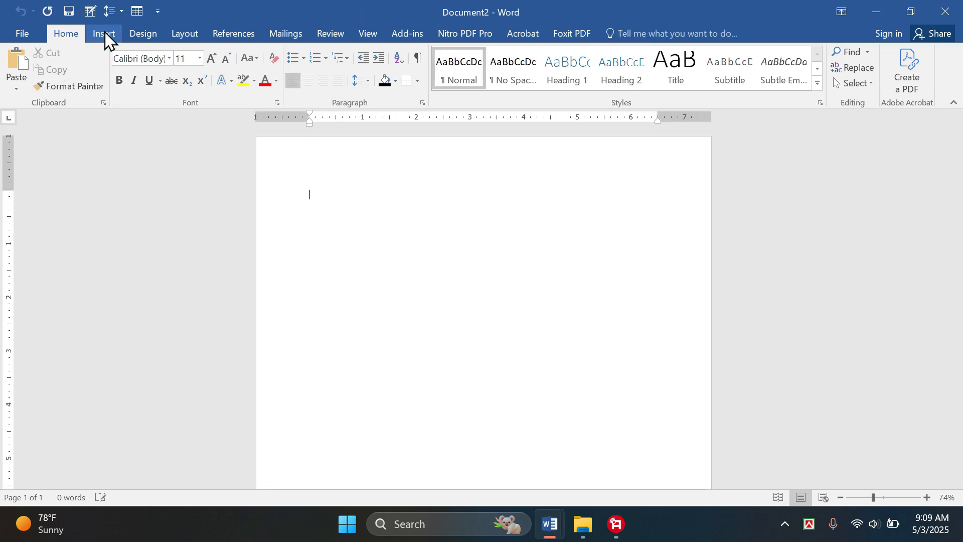
Fill the first paragraph of the blank document with repeated pastes of the copied Gonzales Company sentence.
click(103, 33)
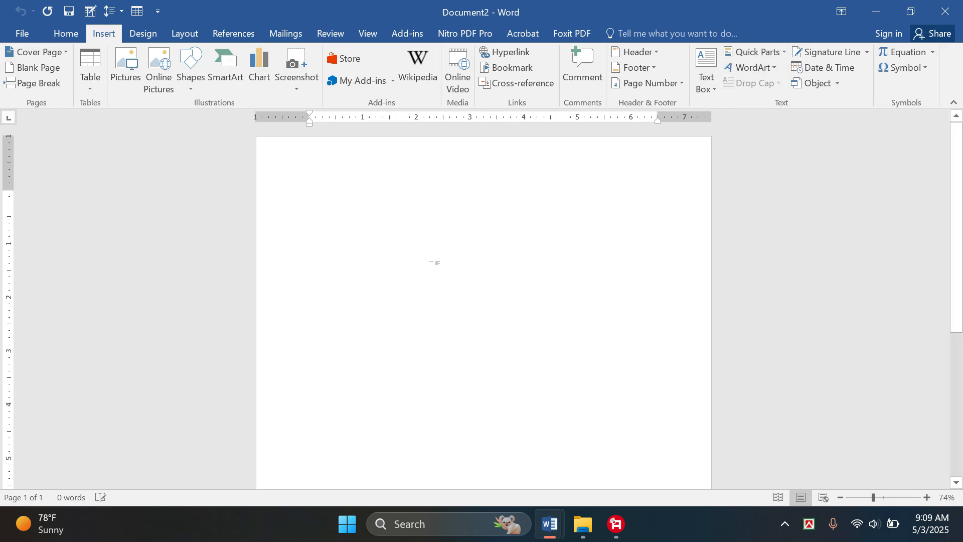
key(ctrl+v)
key(ctrl+v)
key(ctrl+v)
key(ctrl+v)
key(ctrl+v)
key(ctrl+v)
key(ctrl+v)
key(ctrl+v)
key(ctrl+v)
key(ctrl+v)
key(ctrl+v)
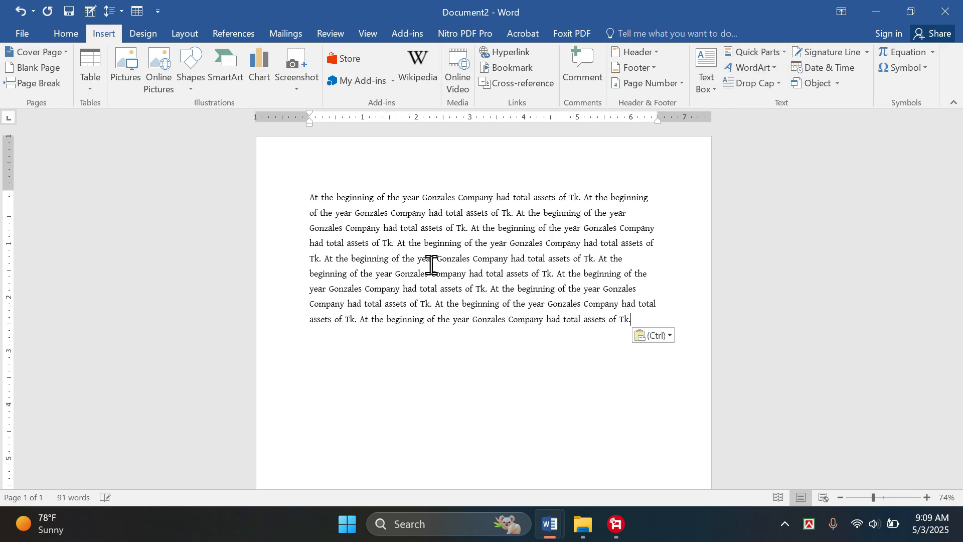
key(ctrl+v)
key(ctrl+v)
key(ctrl+v)
key(ctrl+v)
key(ctrl+v)
key(ctrl+v)
key(ctrl+v)
Justify all of the pasted text and place the cursor at its end.
key(ctrl+a)
key(ctrl+j)
click(490, 379)
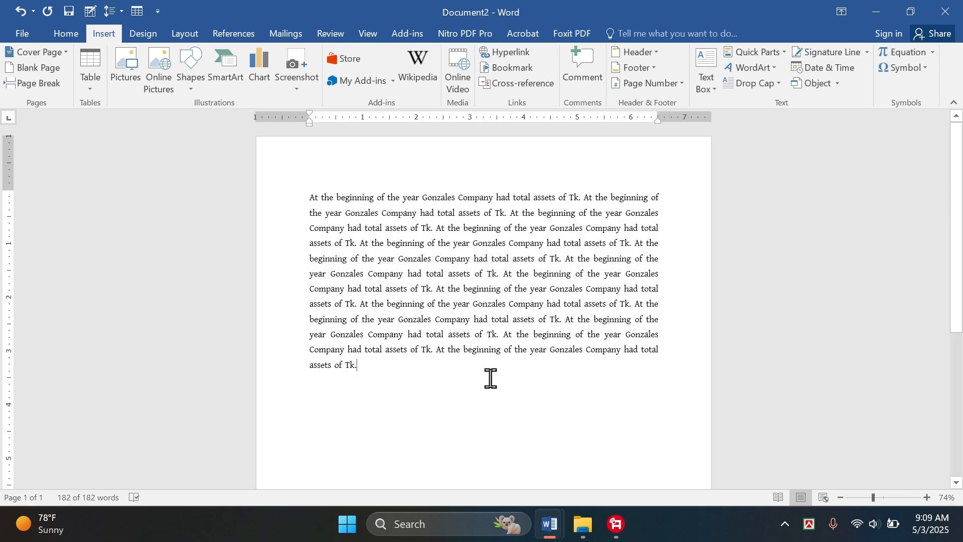
Start a second paragraph and fill it with repeated pastes of the Gonzales Company sentence.
key(Return)
key(ctrl+v)
key(ctrl+v)
key(ctrl+v)
key(ctrl+v)
key(ctrl+v)
key(ctrl+v)
key(ctrl+v)
key(ctrl+v)
key(ctrl+v)
key(ctrl+v)
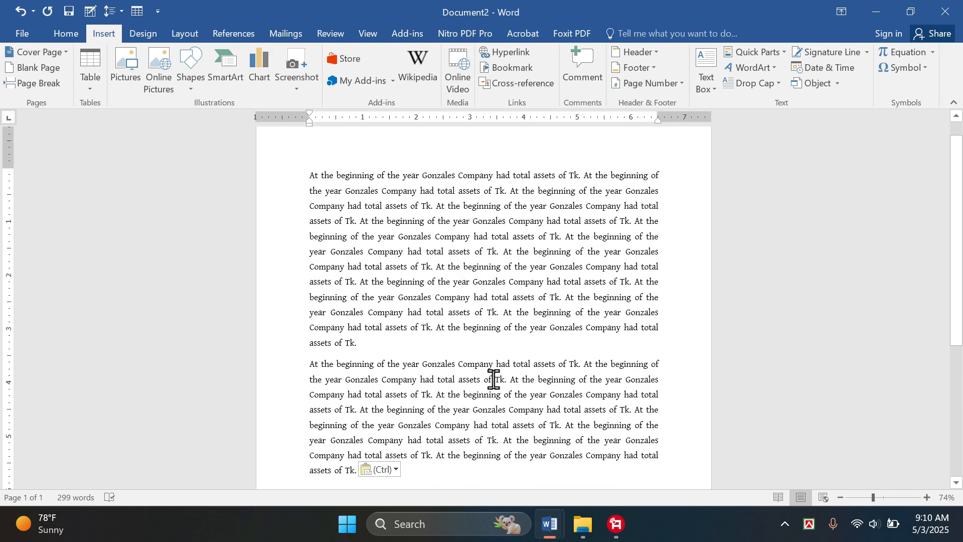
Finish the second paragraph and fill a third paragraph with repeated pastes of the Gonzales Company sentence.
text(At the beginning of the year Gonzales Company had total assets of Tk.)
key(Return)
key(ctrl+v)
key(ctrl+v)
key(ctrl+v)
key(ctrl+v)
key(ctrl+v)
key(ctrl+v)
key(ctrl+v)
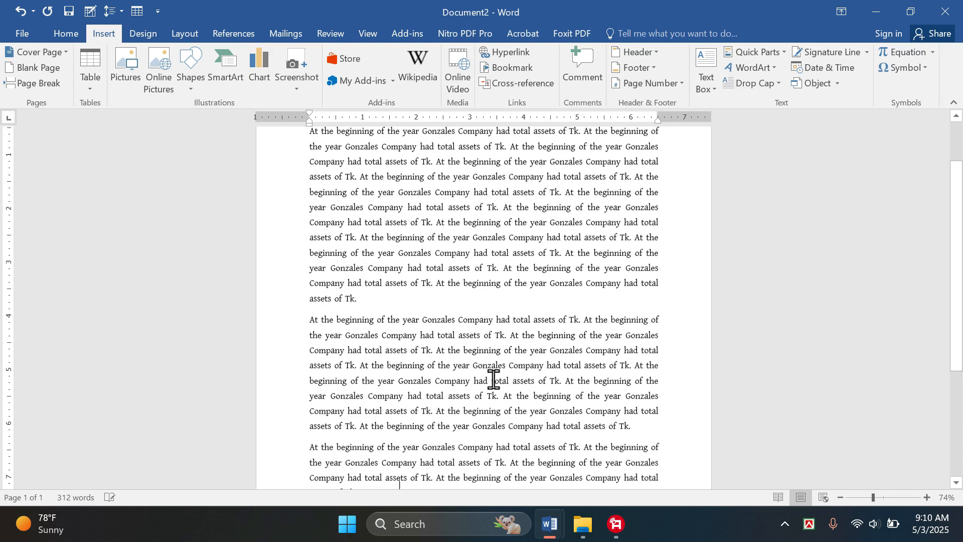
Apply a Dropped drop cap to the first letter A of the first paragraph.
scroll(299, 214, up, 2)
ctrl+scroll(305, 196, up, 8)
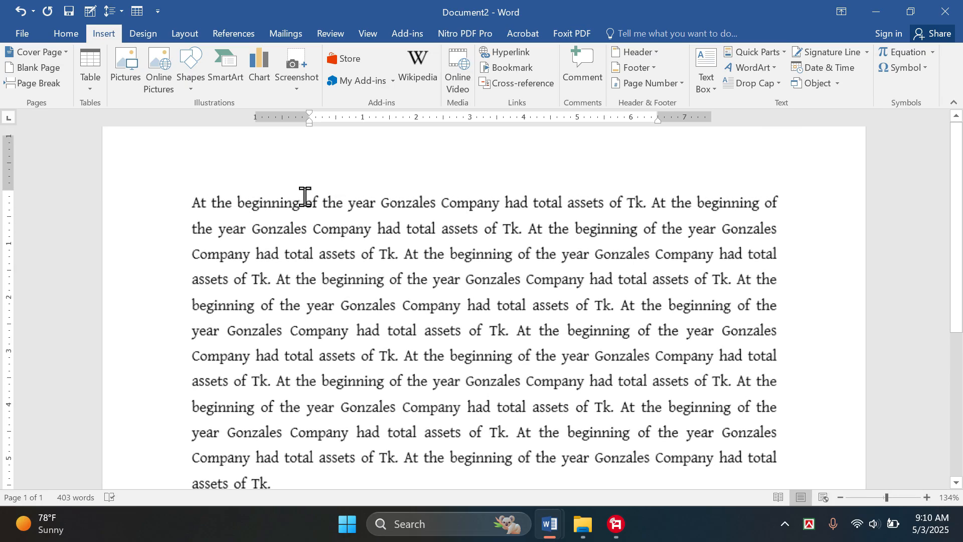
drag(151, 195, 157, 204)
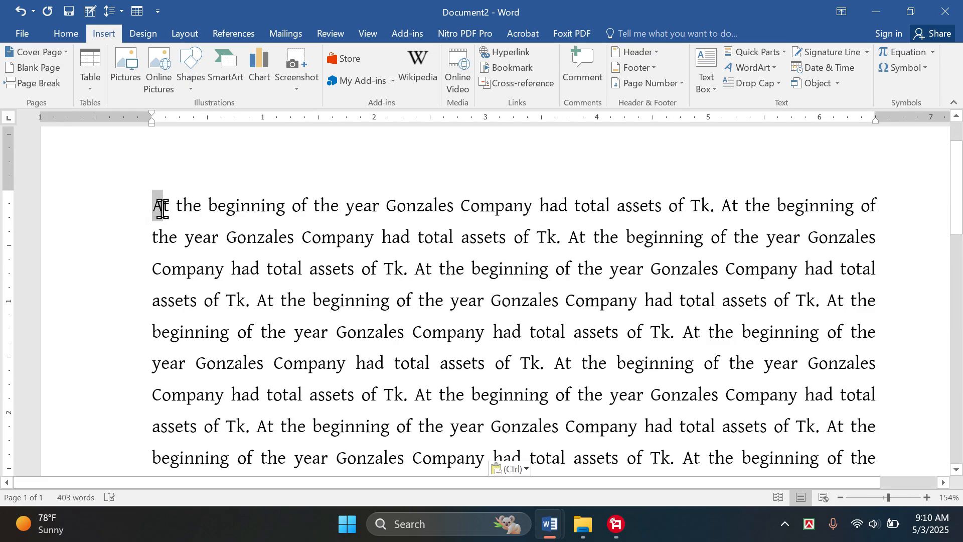
scroll(161, 280, up, 2)
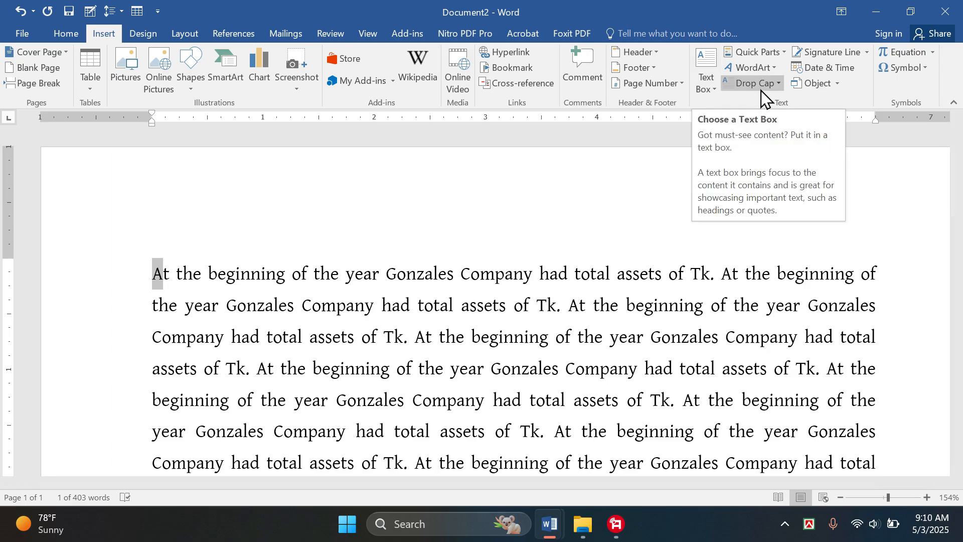
click(775, 85)
click(763, 139)
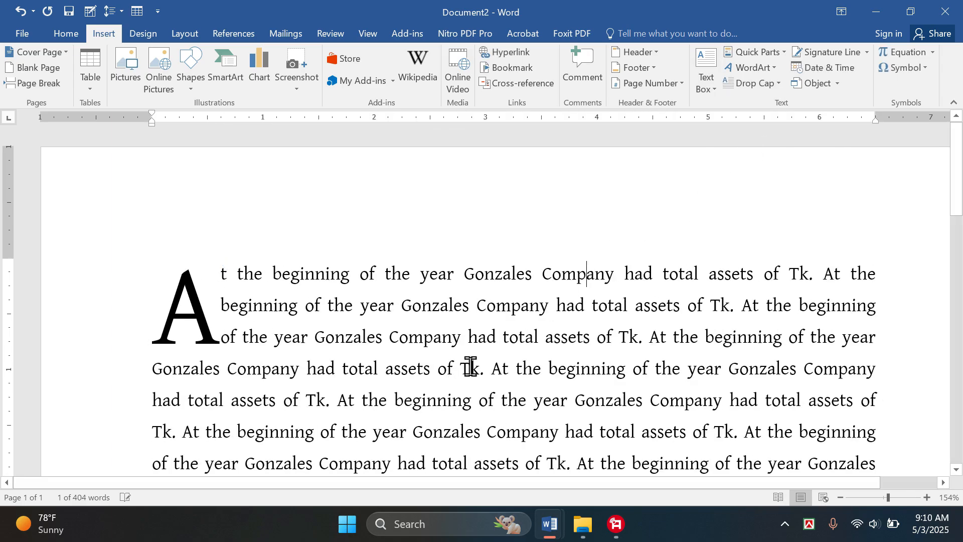
ctrl+scroll(434, 319, down, 4)
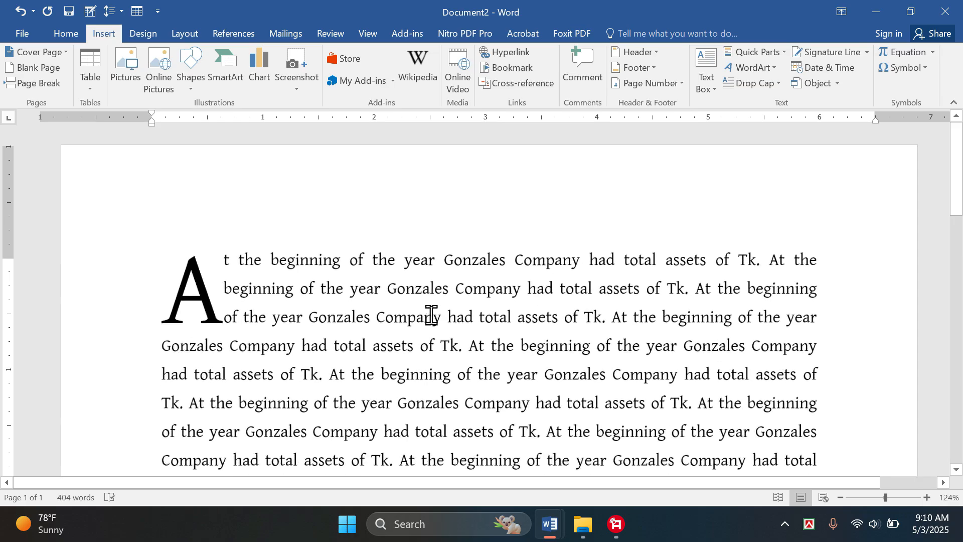
Remove the drop cap from the first paragraph by setting it to None.
click(239, 277)
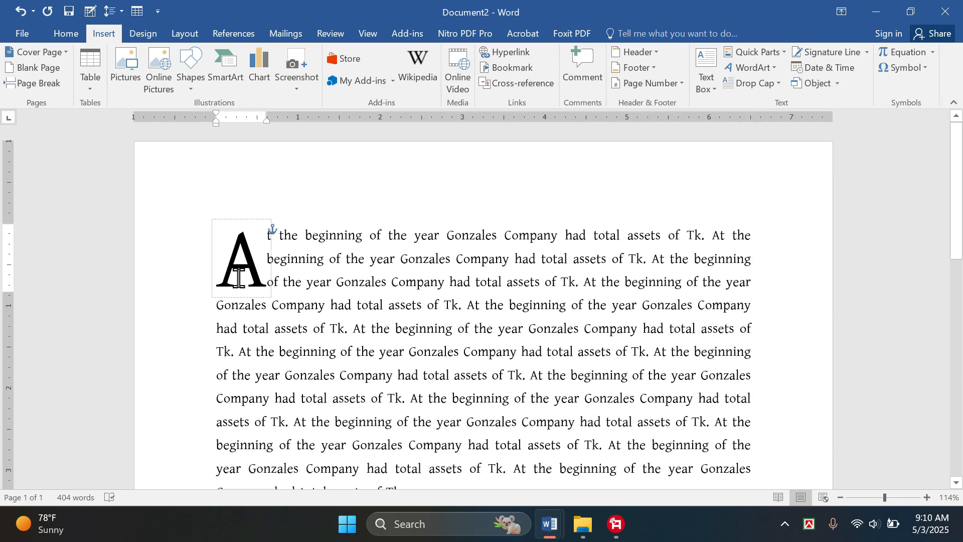
double_click(220, 251)
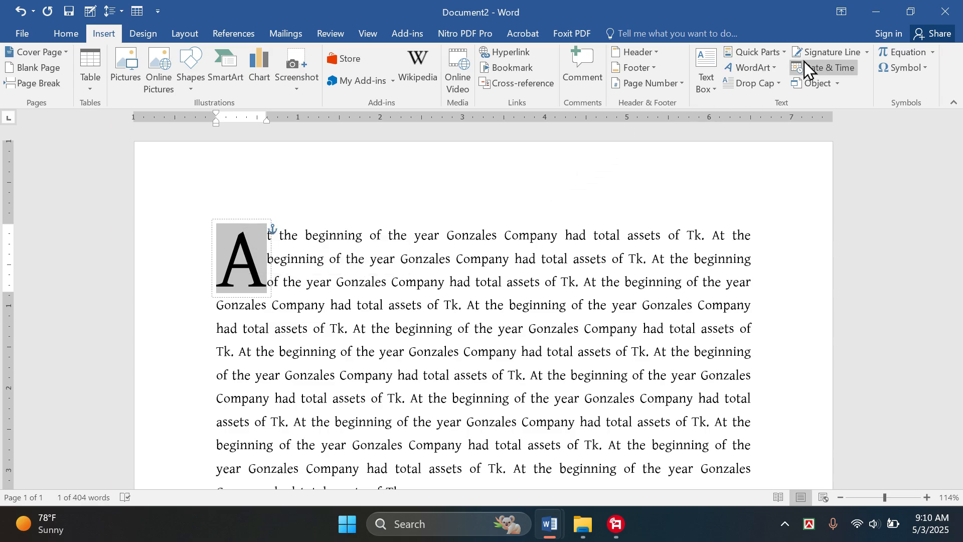
click(782, 85)
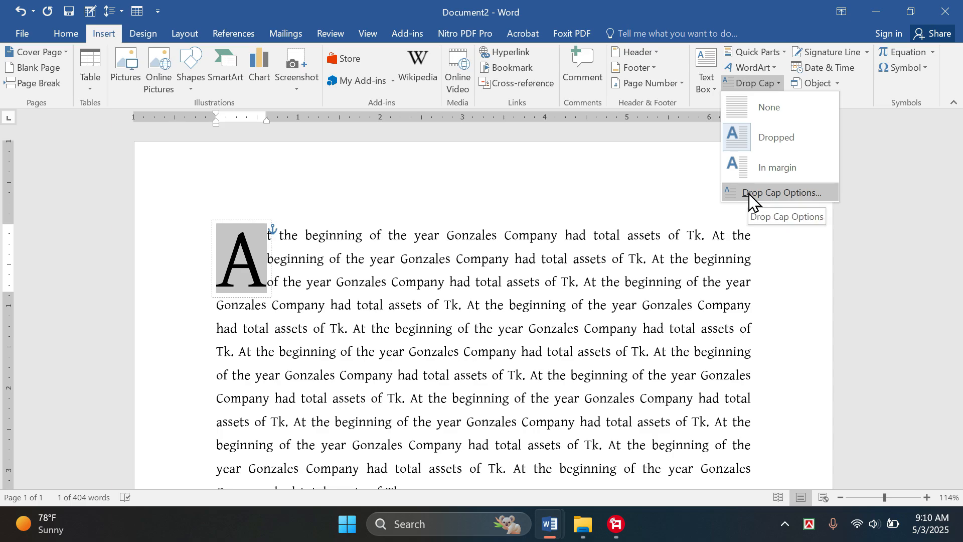
click(738, 108)
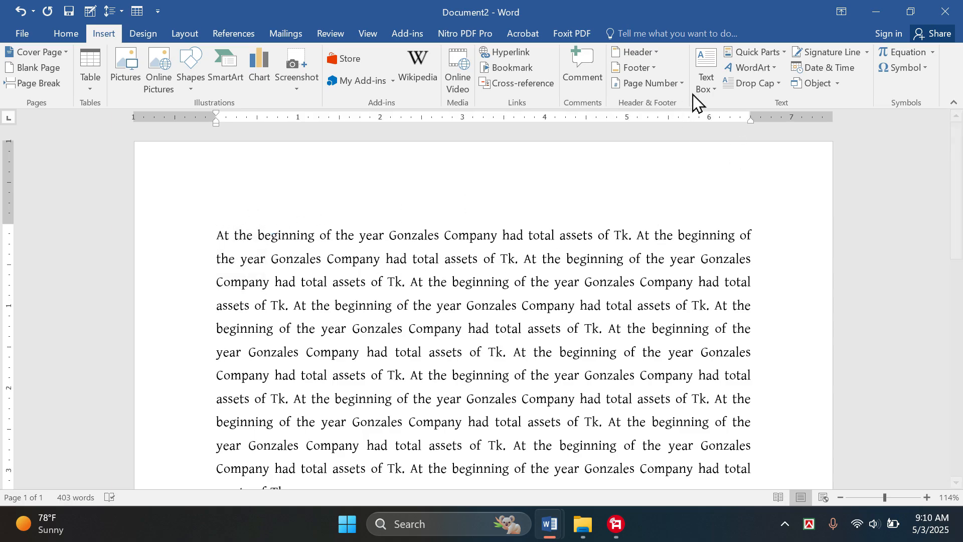
Add the large centred heading "The Cow" above the first paragraph and select it.
key(Return)
click(436, 221)
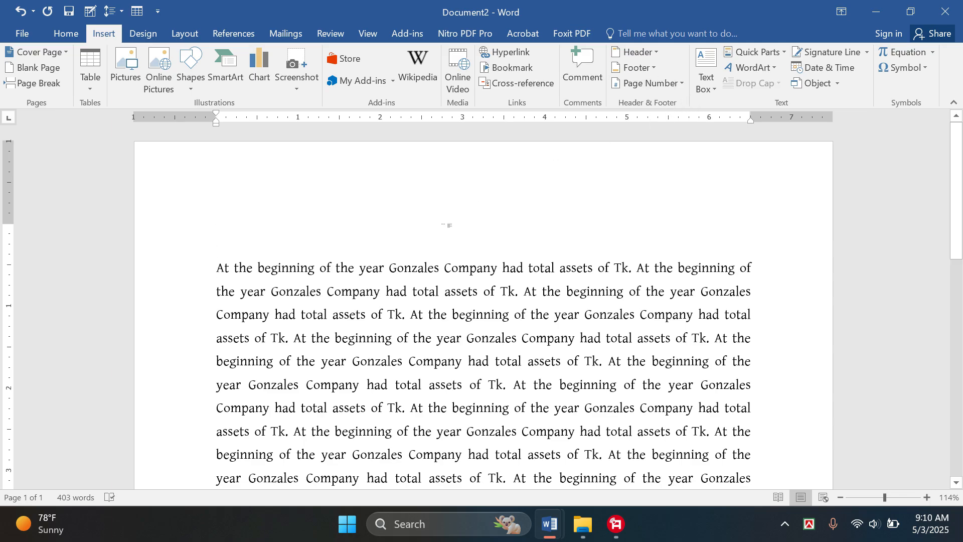
text(The Cow)
click(190, 259)
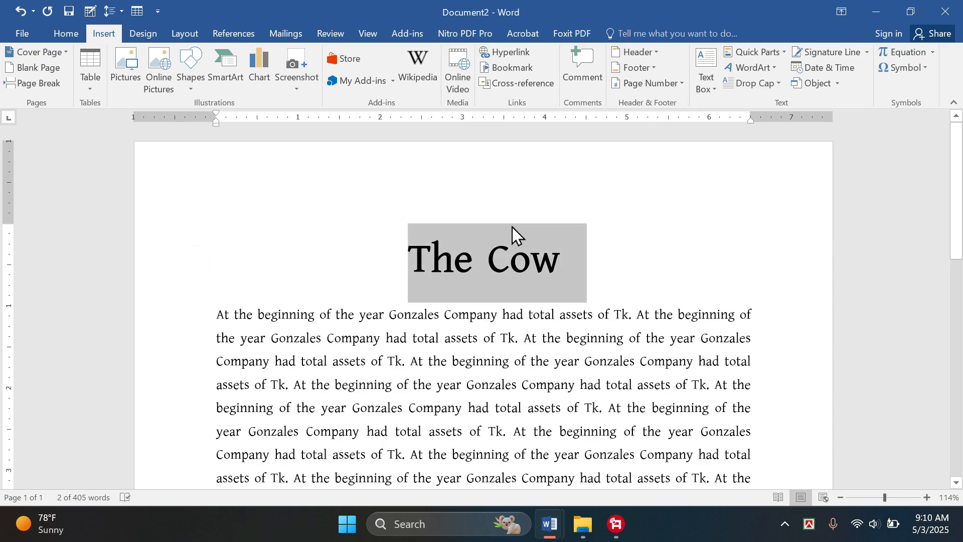
Convert the heading "The Cow" to the blue WordArt style with a reflection, and open the other WordArt styles.
click(751, 67)
click(785, 140)
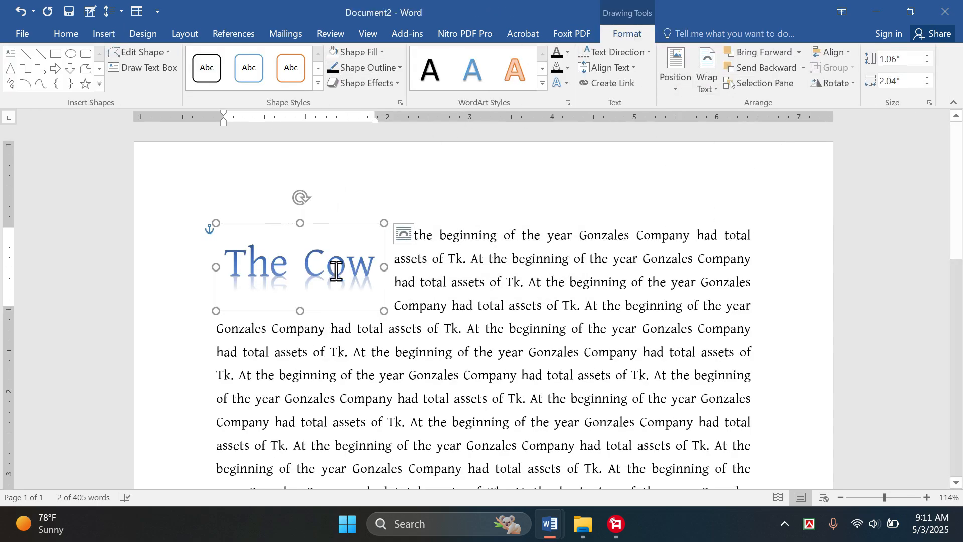
click(542, 84)
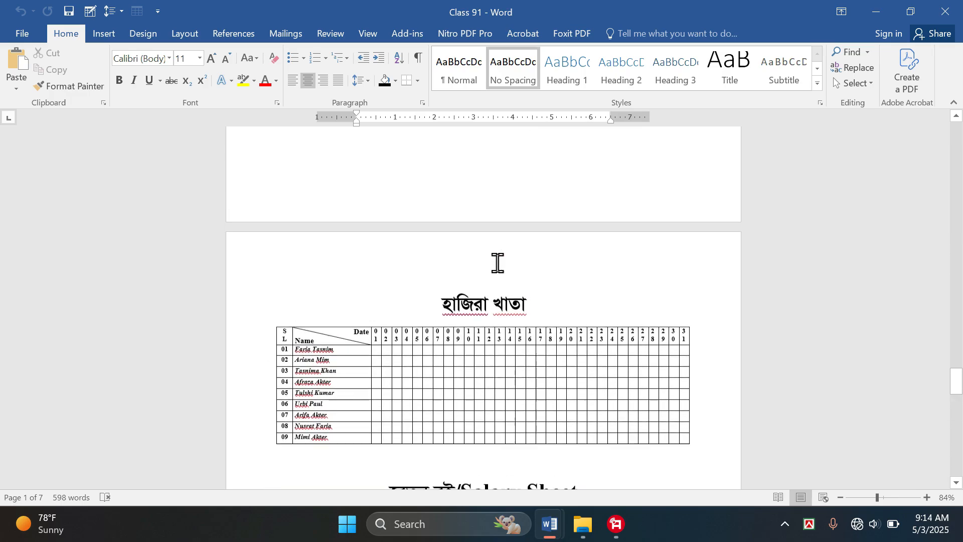
Examine the attendance register, Salary Sheet and Banded Design tables in the Class 91 document.
scroll(494, 259, down, 5)
scroll(494, 259, down, 2)
scroll(492, 249, up, 2)
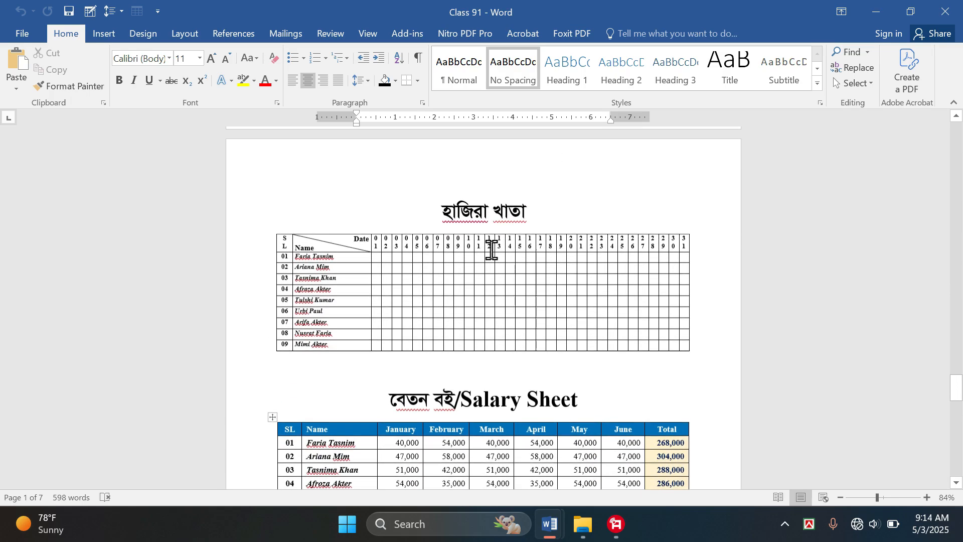
scroll(491, 248, down, 3)
scroll(491, 249, down, 6)
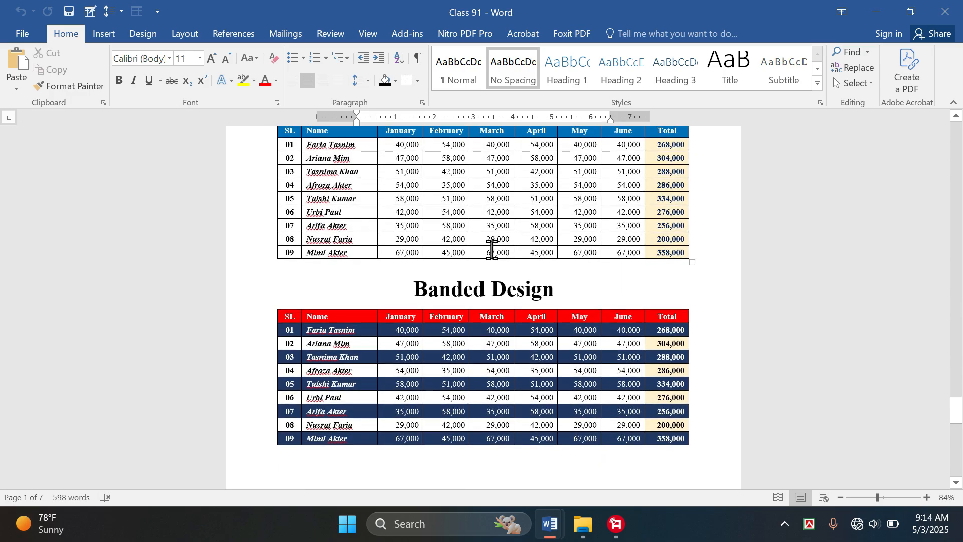
ctrl+scroll(491, 250, up, 1)
scroll(491, 250, down, 3)
scroll(491, 249, up, 1)
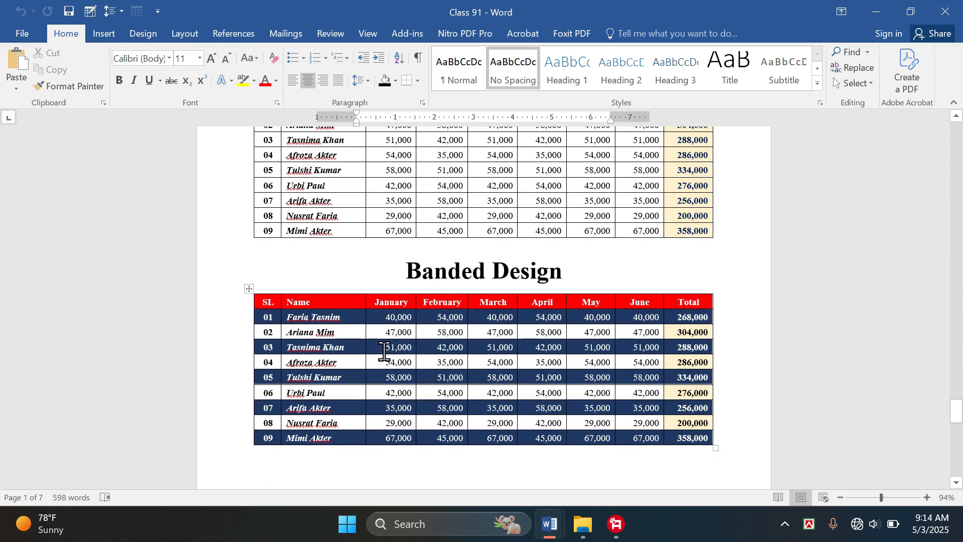
Cycle the text direction of the Banded Design table's header row through vertical and horizontal orientations.
click(262, 301)
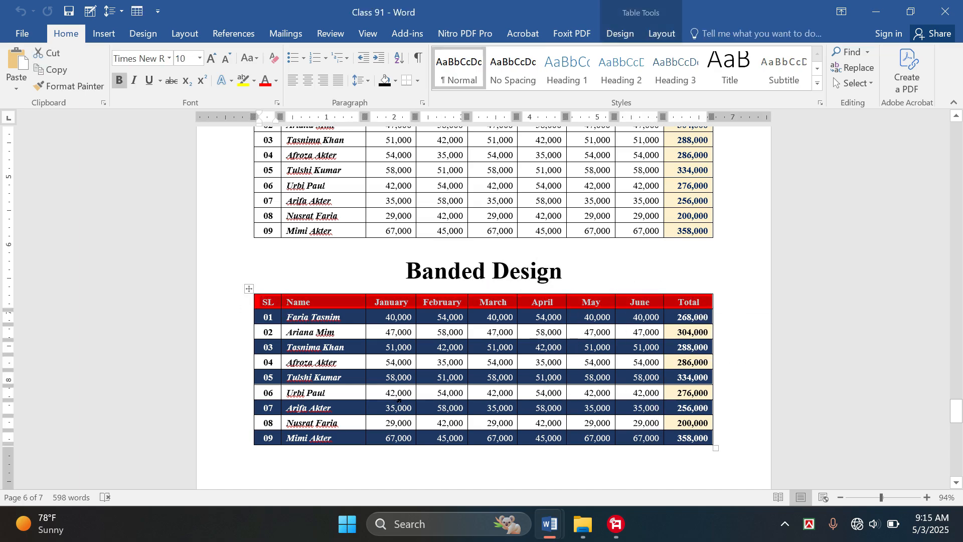
click(250, 289)
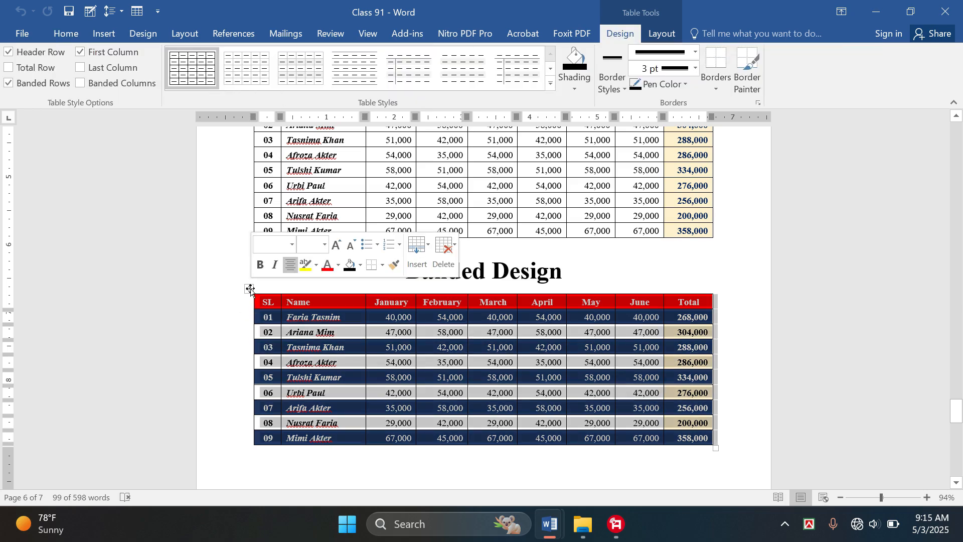
click(668, 30)
click(508, 331)
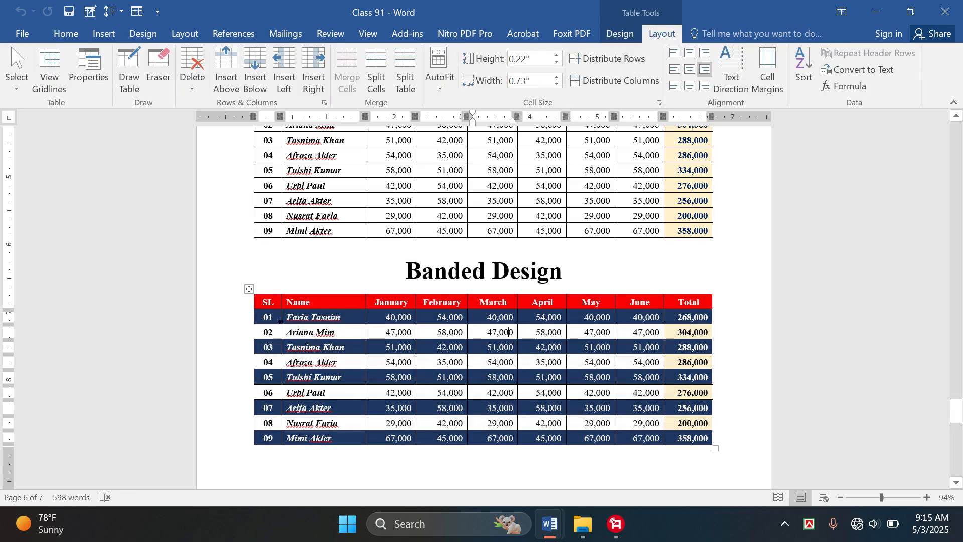
drag(261, 303, 688, 302)
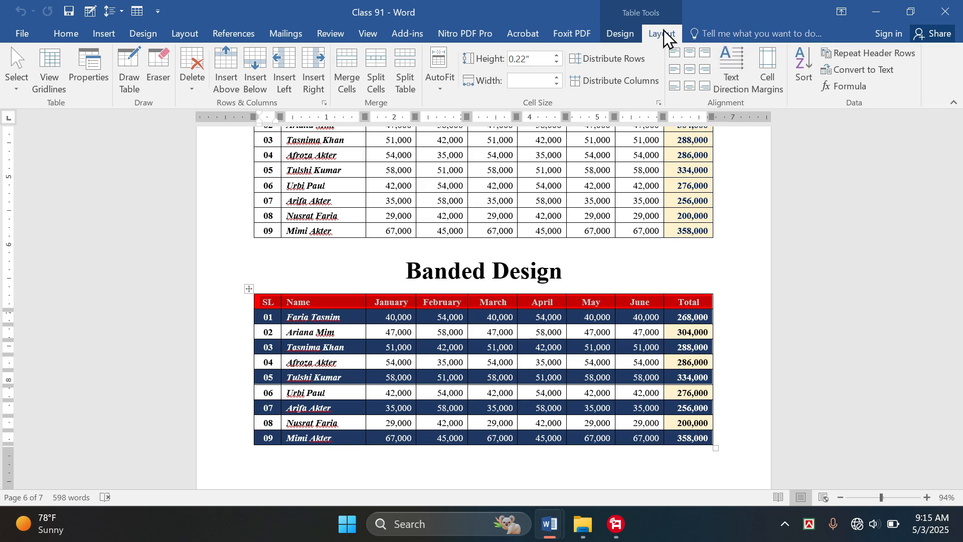
click(741, 85)
click(737, 93)
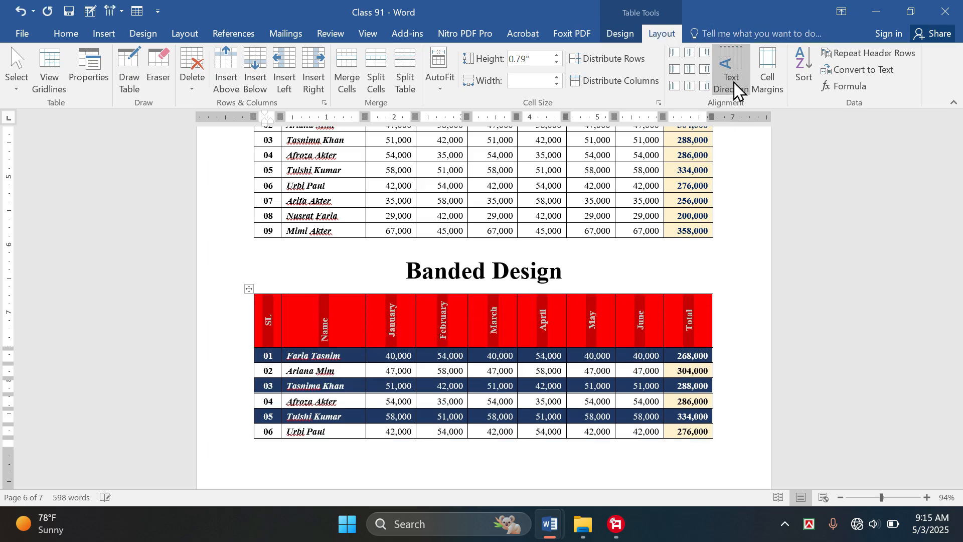
click(736, 88)
click(736, 87)
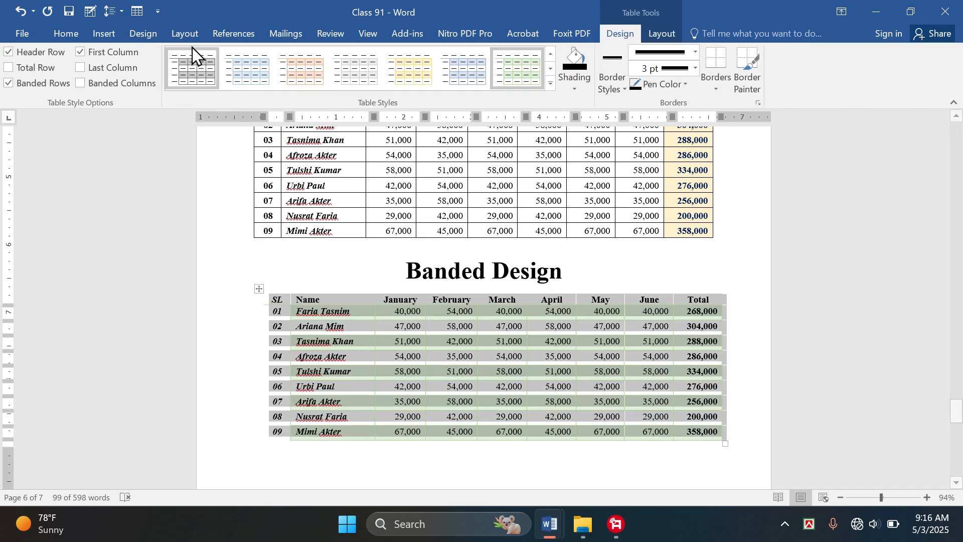
Try the blue, orange, grey, gold and green variants of the light banded table style on the Banded Design table.
click(239, 71)
click(300, 76)
click(360, 77)
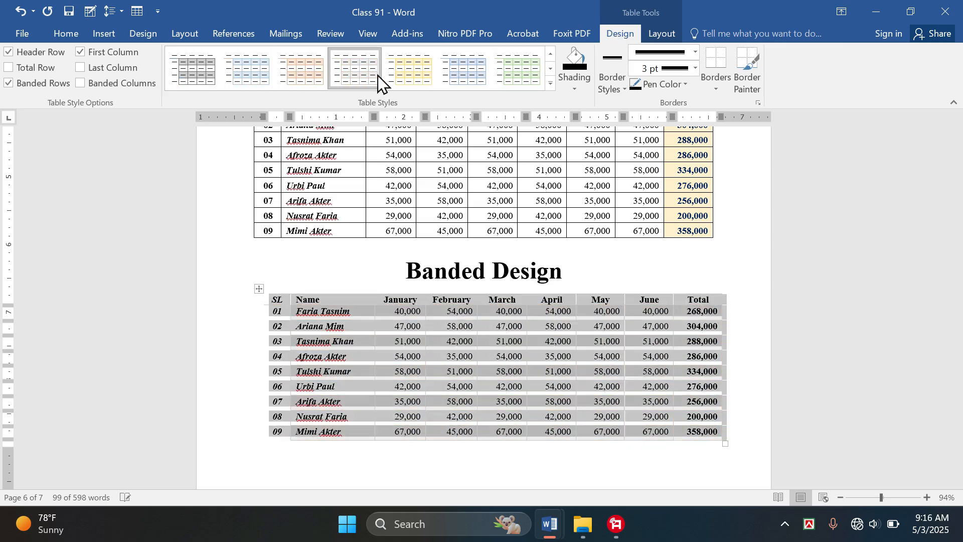
click(419, 71)
click(485, 70)
click(519, 76)
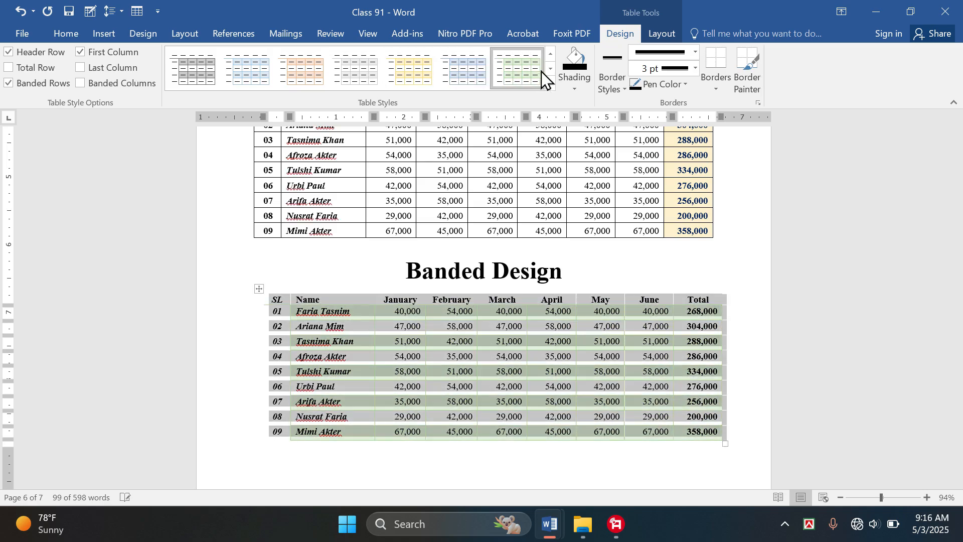
Try the dark-header banded table style on the Banded Design table, first in blue and then in black.
click(551, 83)
click(489, 311)
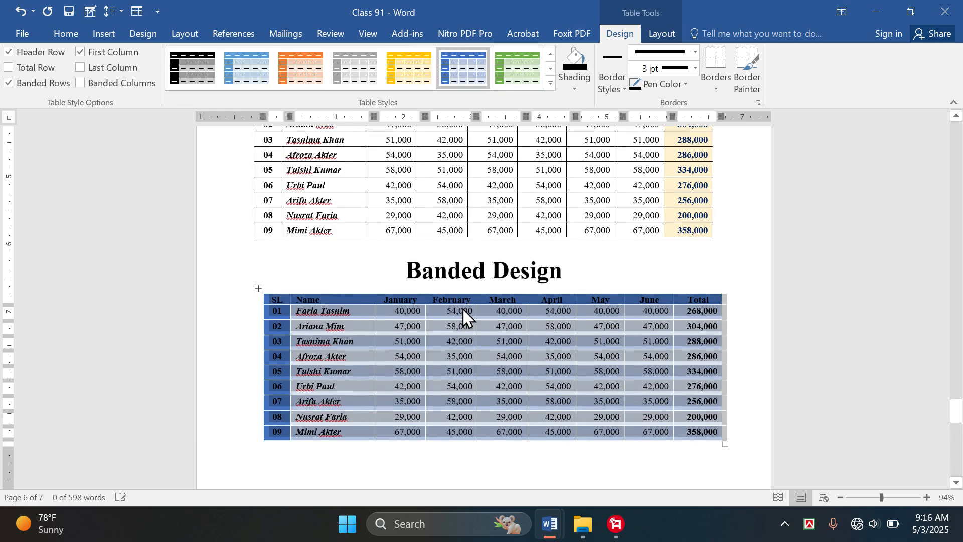
click(293, 479)
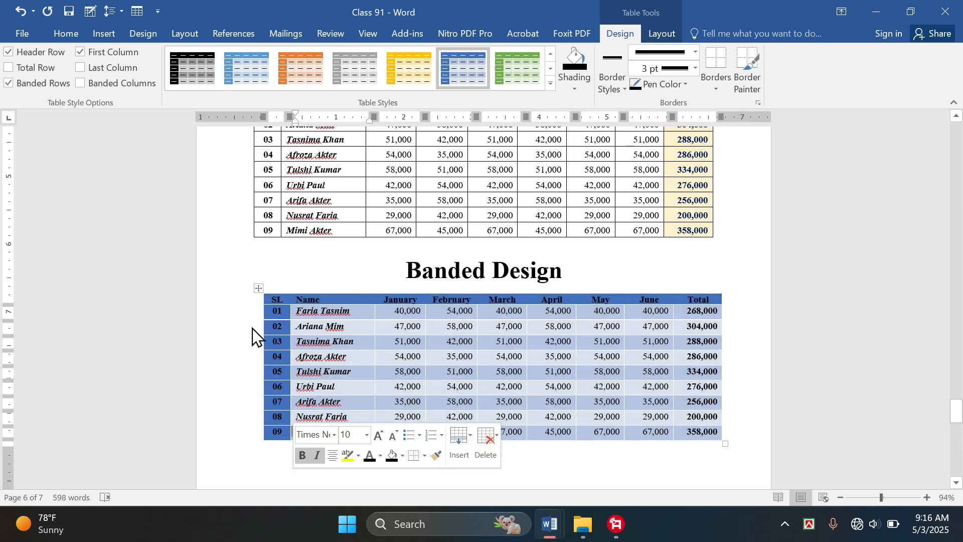
click(259, 287)
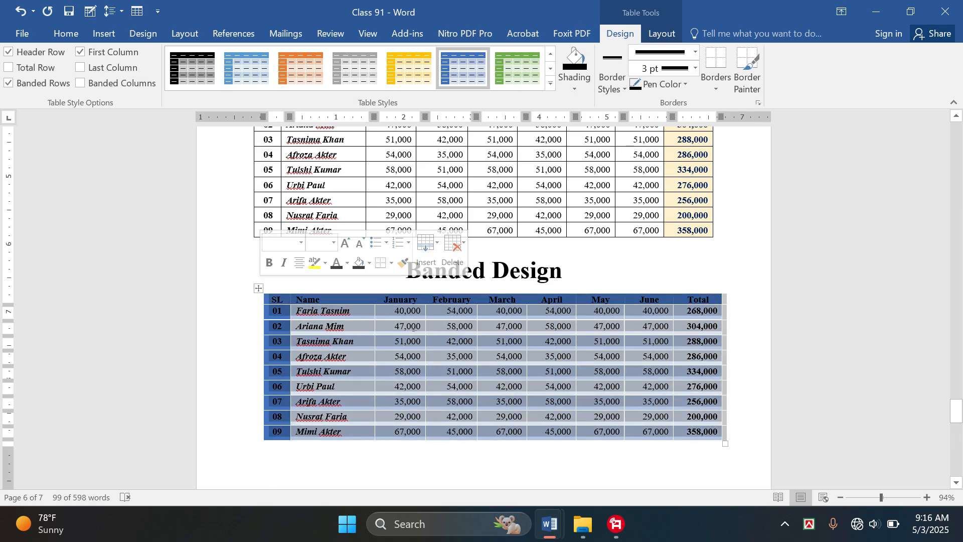
click(208, 70)
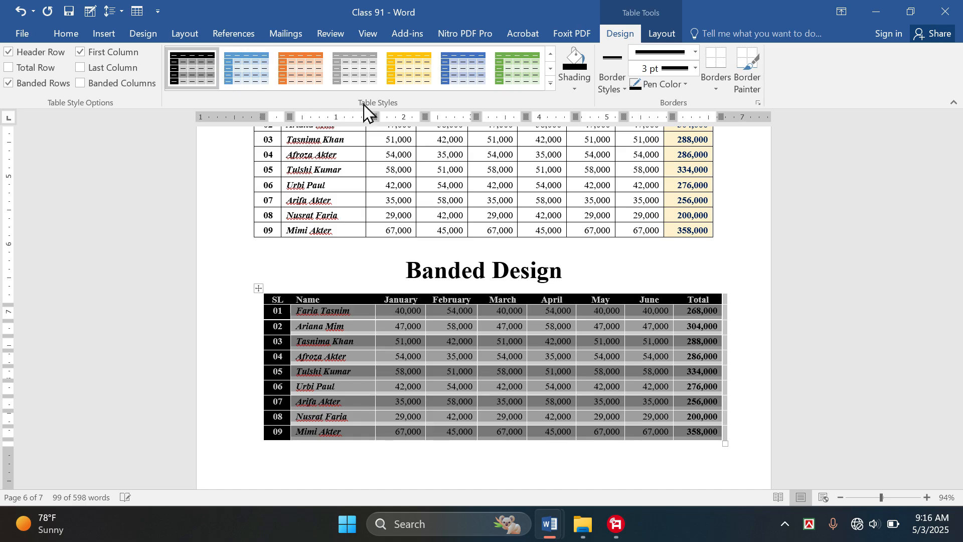
Apply the plain table style with black gridlines to the Banded Design table and deselect it.
click(551, 83)
click(206, 120)
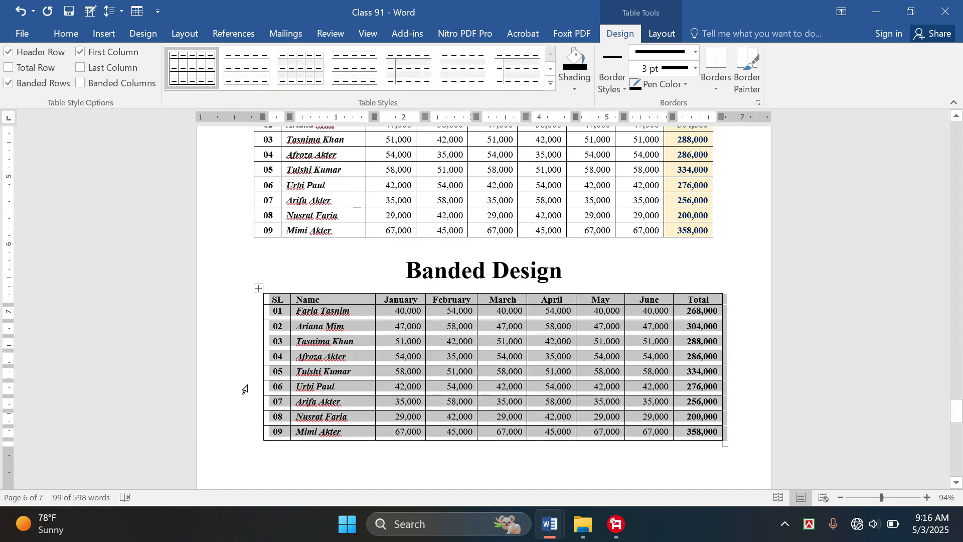
click(435, 468)
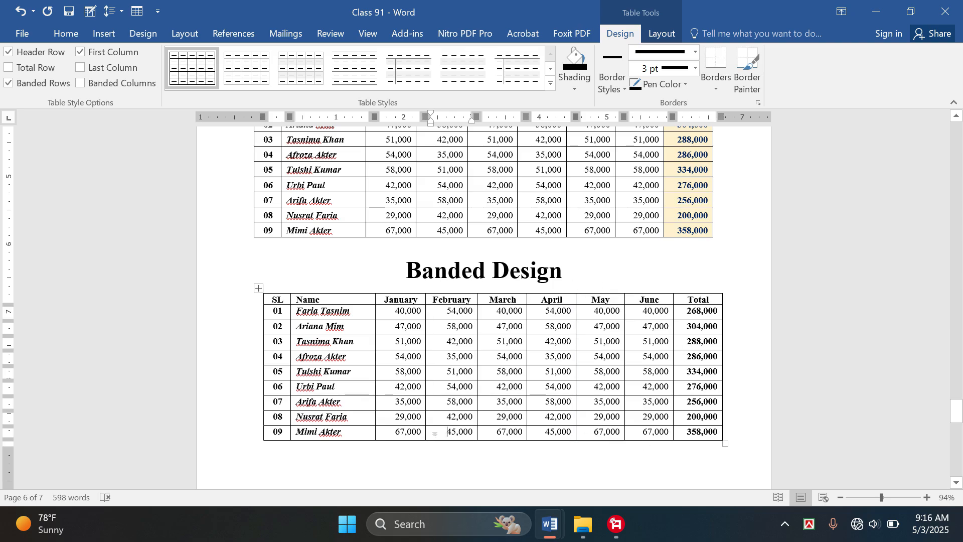
Remove all borders from the whole Banded Design table and deselect it.
click(259, 288)
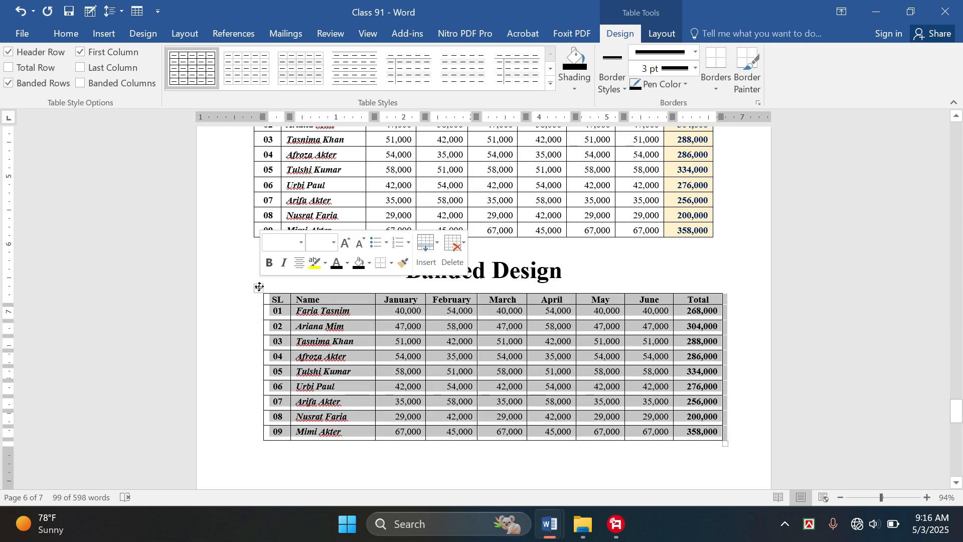
click(66, 36)
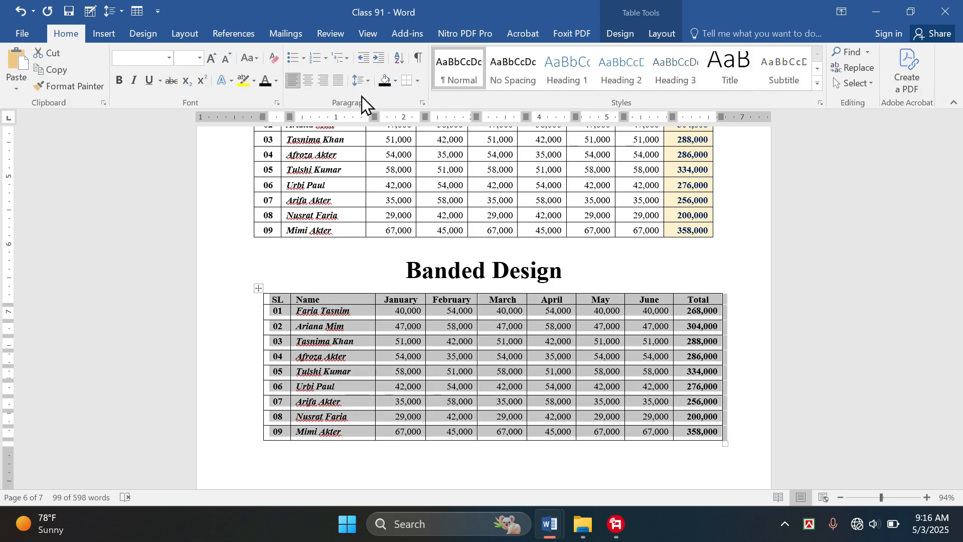
click(419, 81)
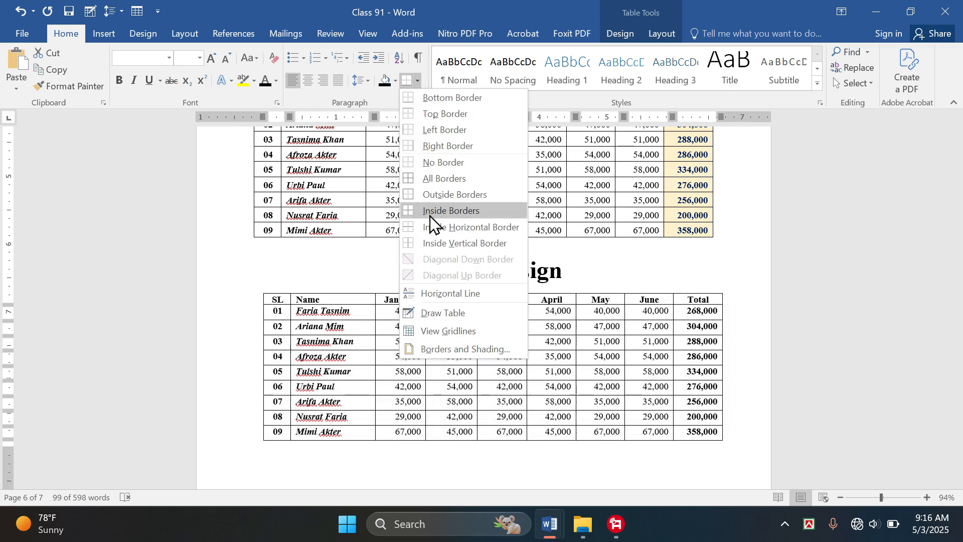
click(424, 166)
click(387, 433)
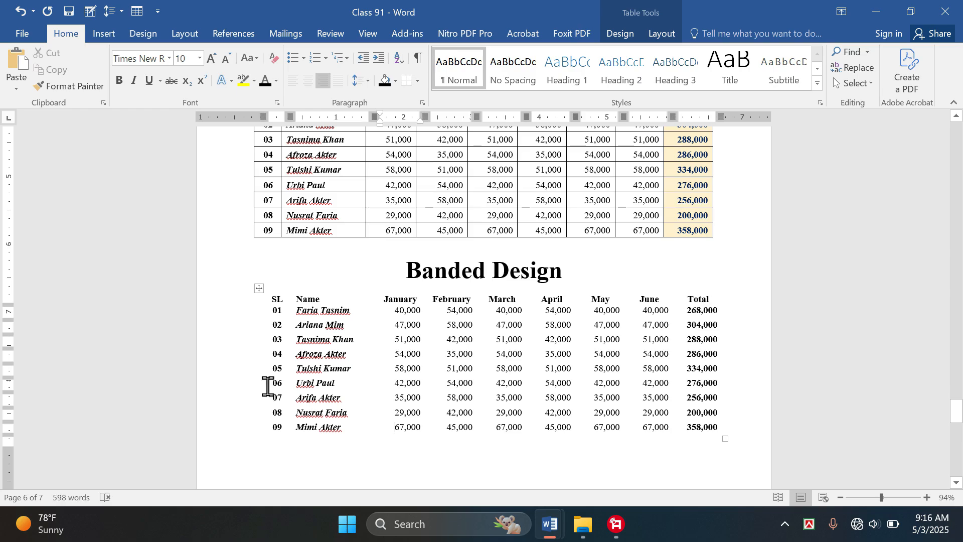